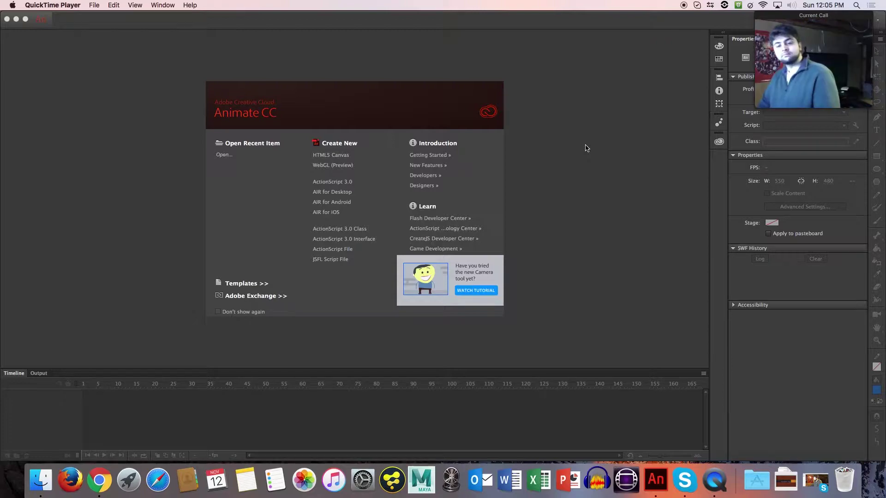
Switch to Skype, start sharing the entire screen in the group call, and return to Adobe Animate
left_click(685, 480)
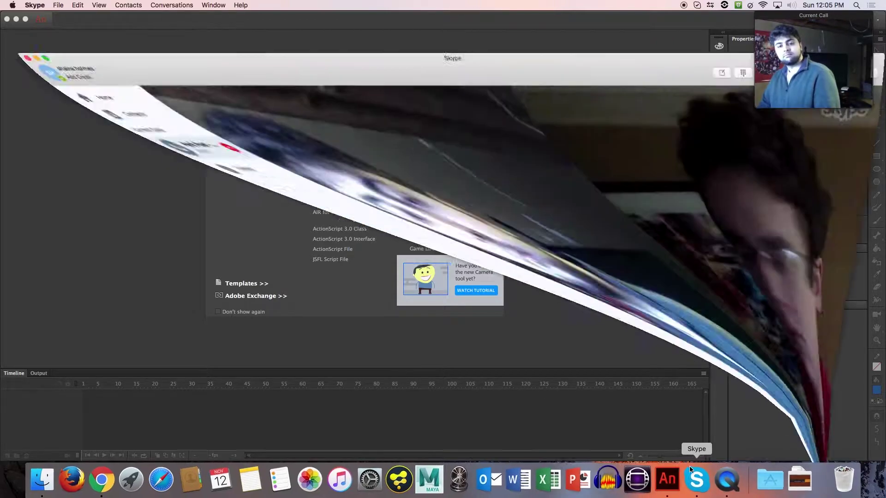
left_click(499, 437)
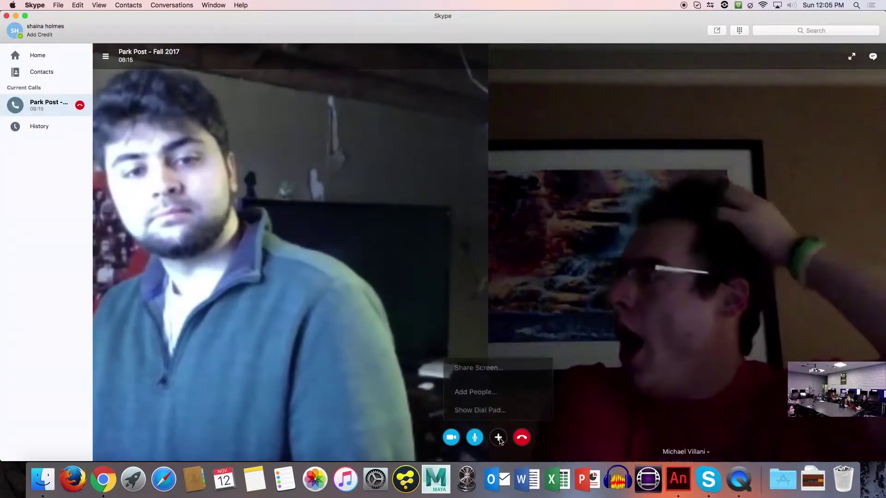
left_click(507, 373)
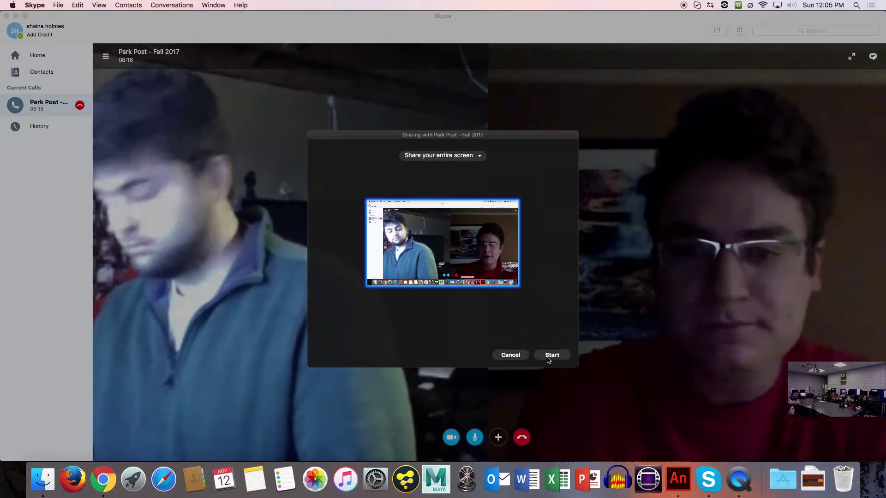
left_click(552, 355)
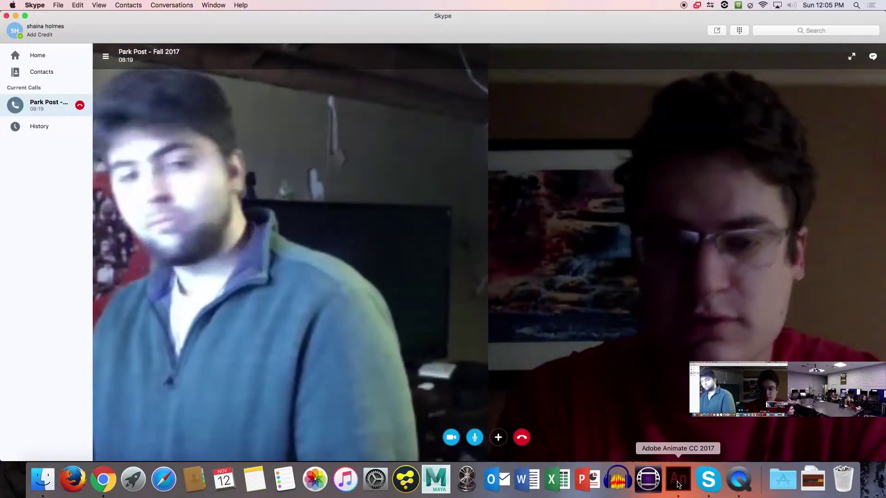
left_click(670, 487)
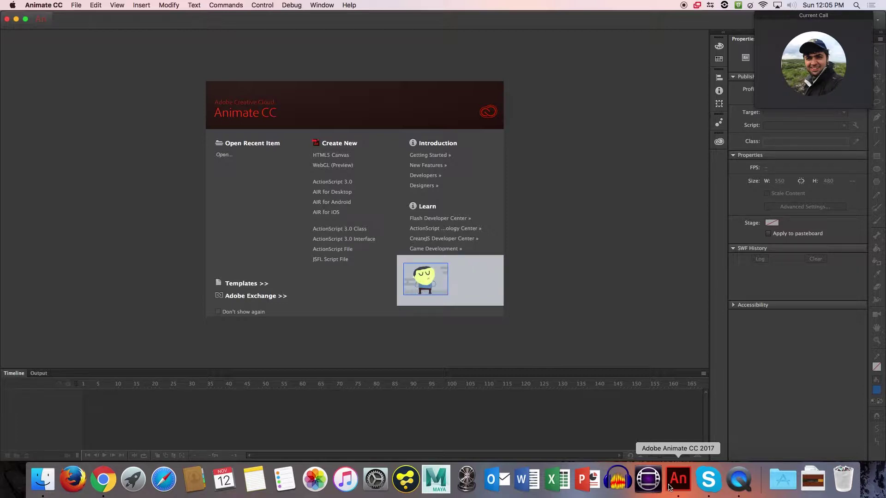
Create an ActionScript 3.0 document and set its stage size to 1920 by 1080 px
left_click(353, 183)
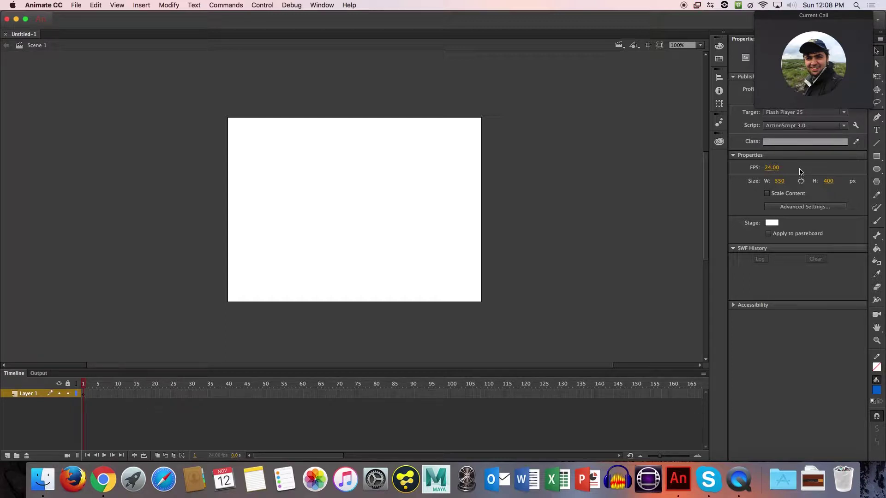
left_click(779, 181)
type("1920")
key("Tab")
type("1080")
key("Return")
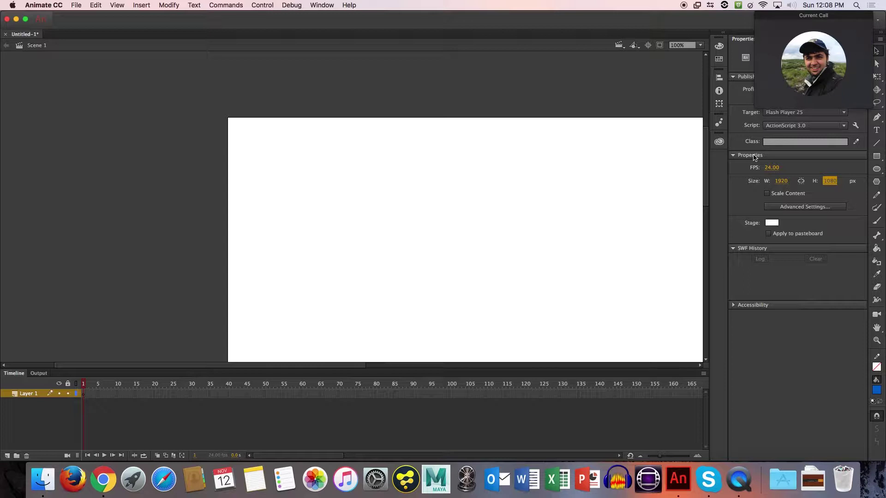
left_click(647, 44)
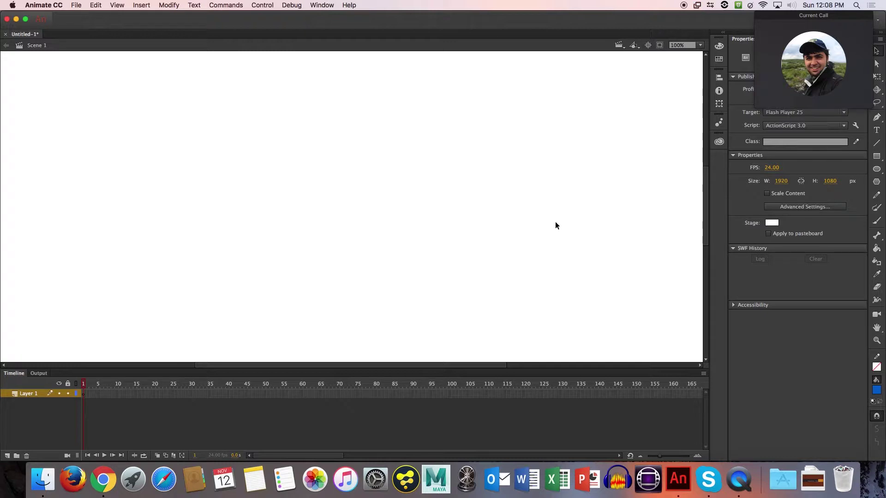
key("super+minus")
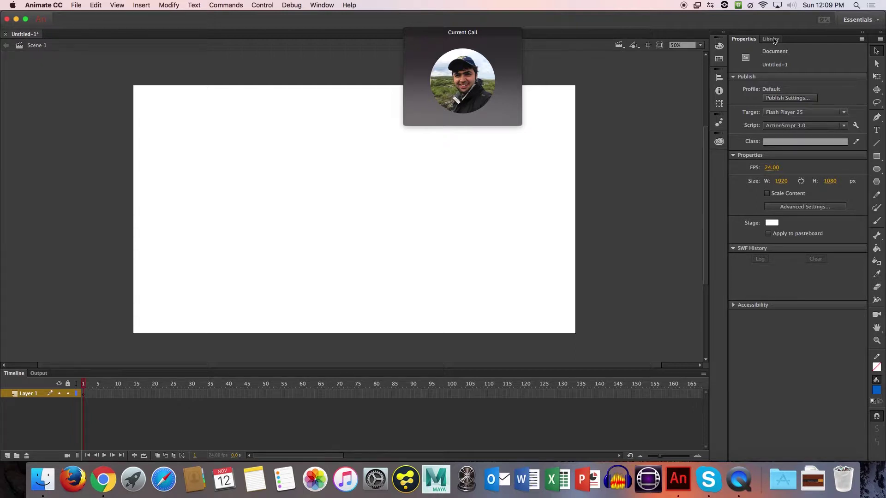
Examine the options of the Brush, Text, Selection, Lasso and Free Transform tools in turn
left_click(877, 220)
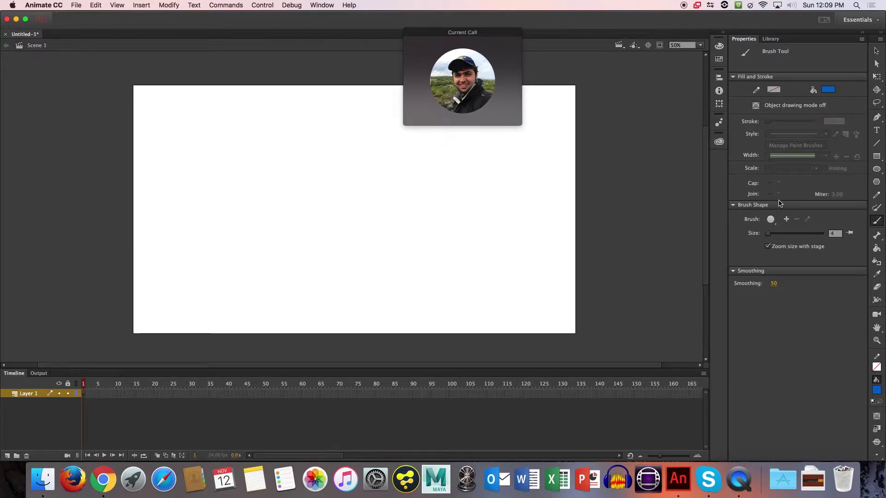
left_click(878, 131)
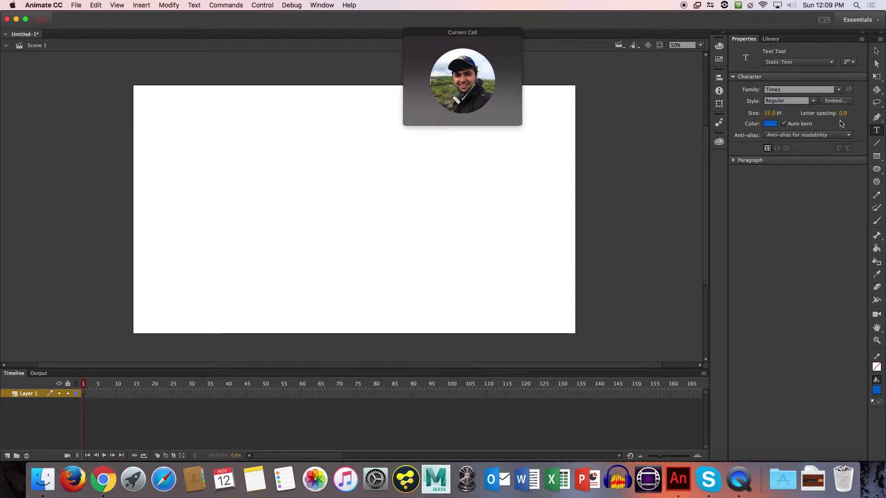
left_click(876, 52)
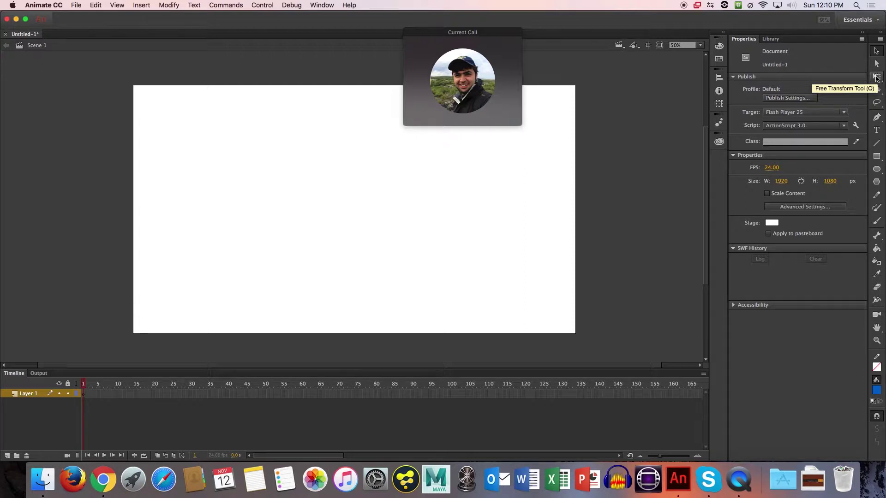
left_click(880, 103)
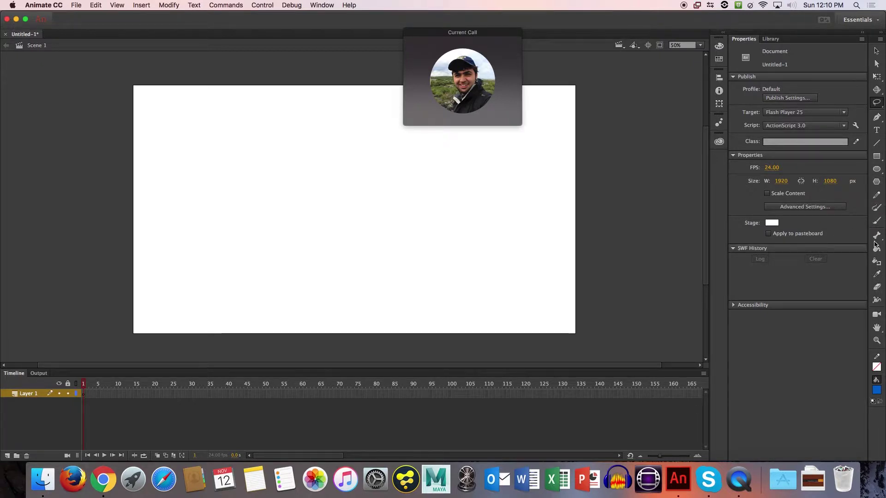
left_click(877, 51)
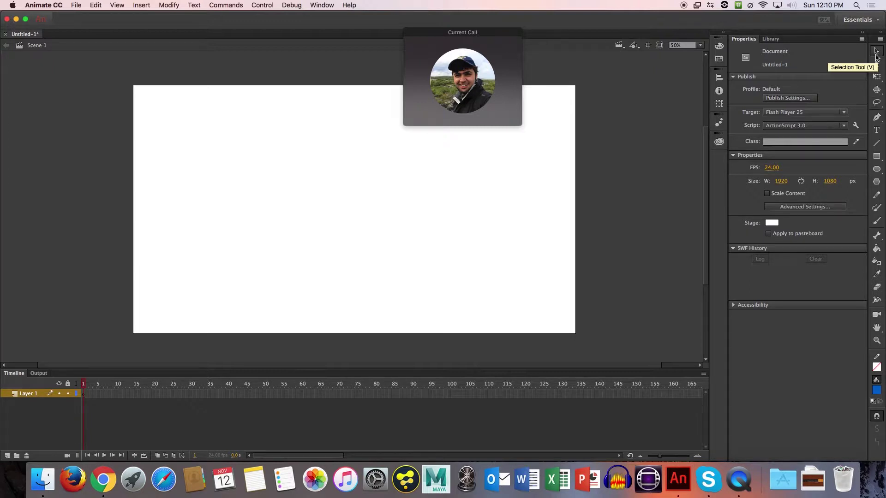
left_click(877, 77)
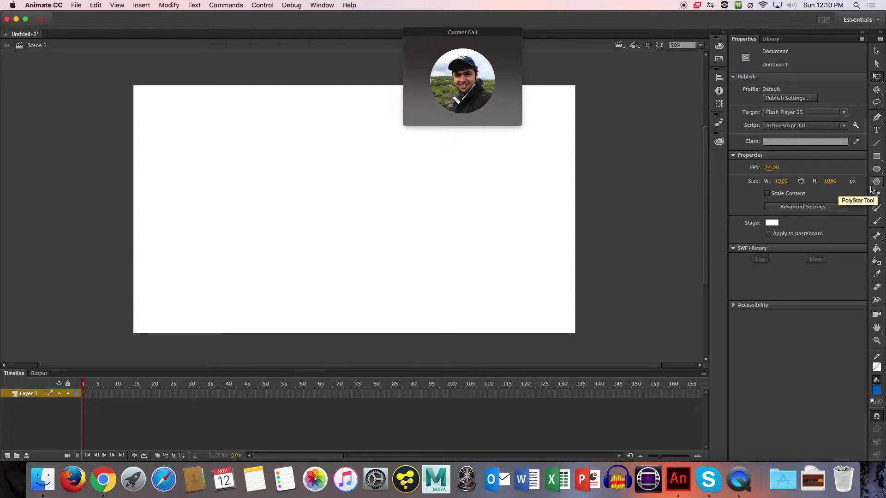
Add a second layer and a layer folder to the timeline, and undo the folder
left_click(7, 456)
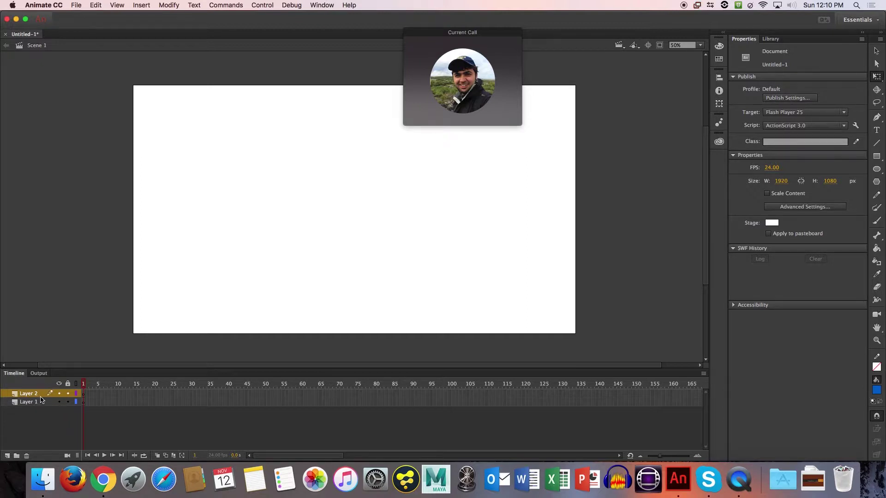
left_click(17, 456)
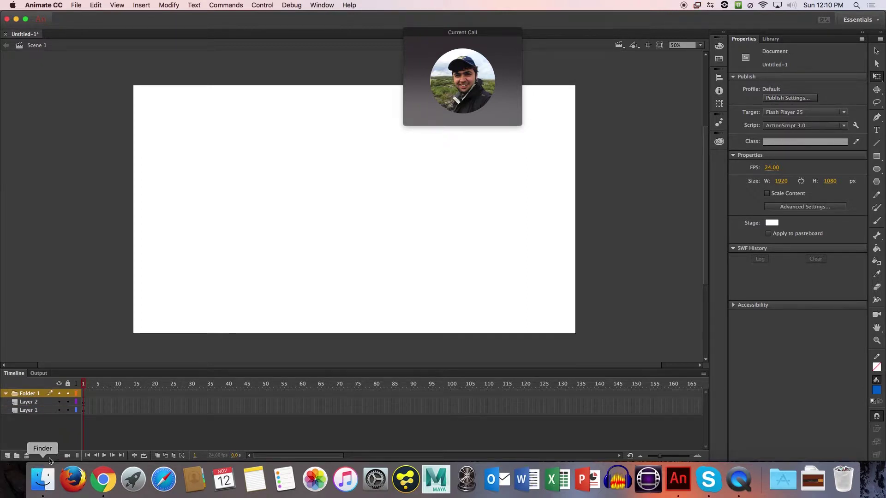
key("super+z")
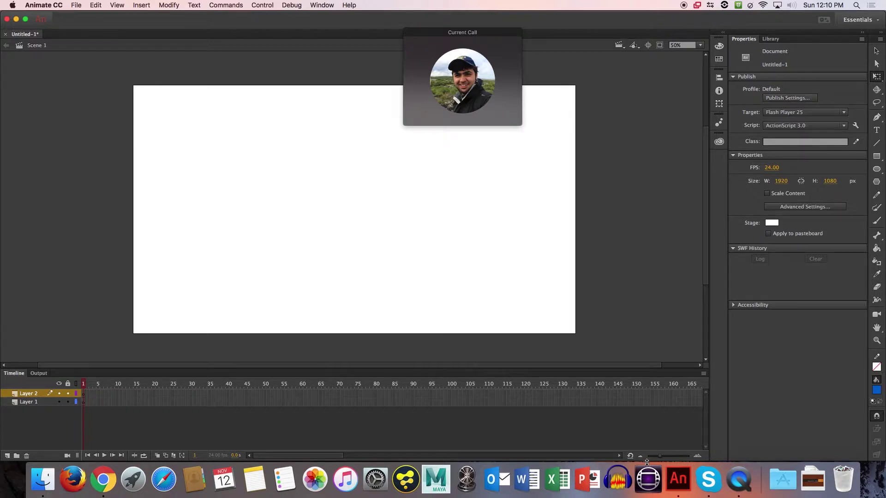
Reduce the application window's height and delete Layer 2 from the timeline
left_click_drag(646, 461, 651, 440)
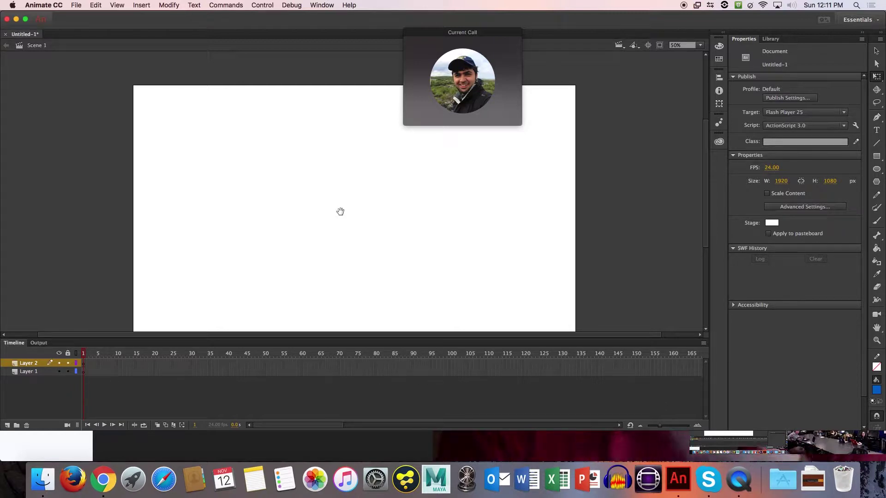
left_click_drag(367, 176, 345, 209)
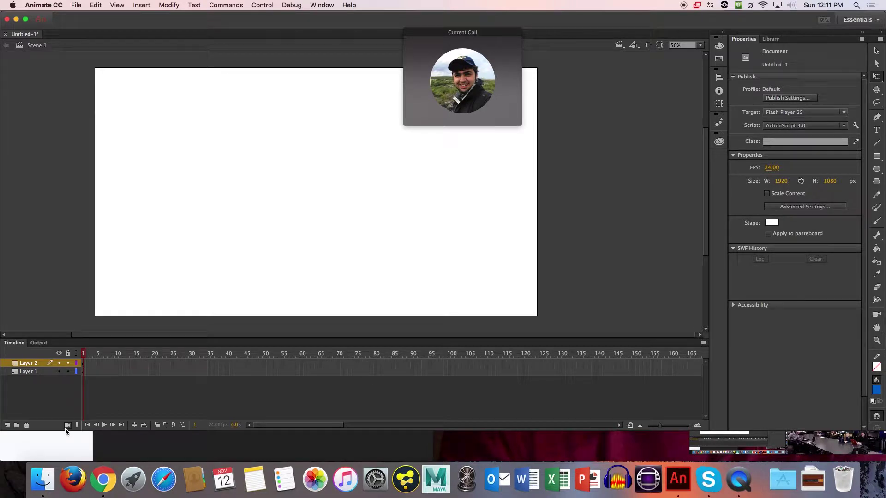
left_click(33, 362)
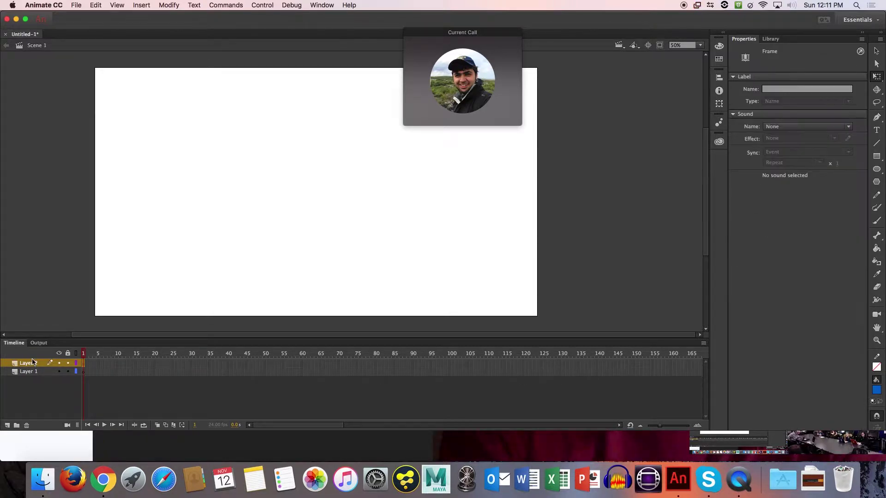
left_click(27, 425)
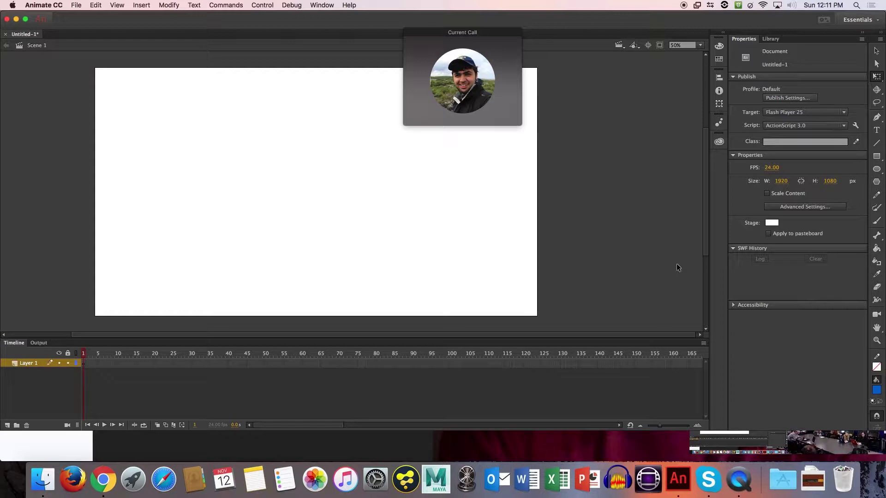
Set up the Brush tool with smoothing 0 and a brush size of 14
key("b")
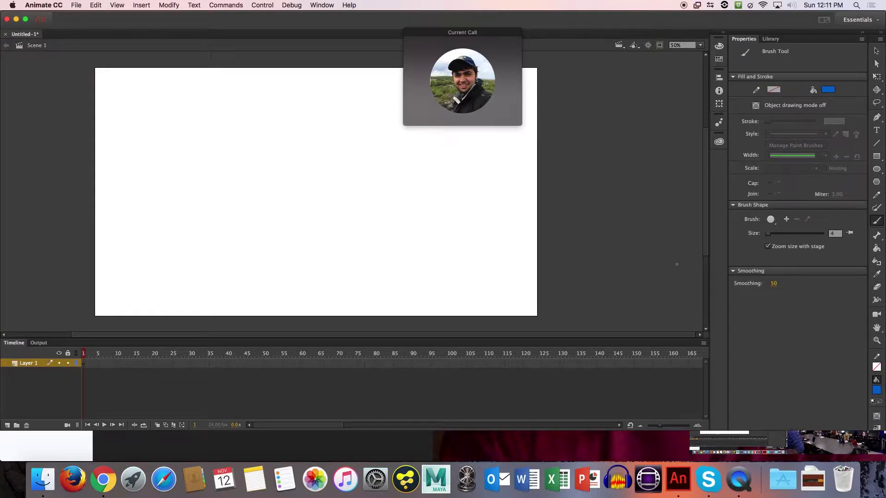
left_click(776, 224)
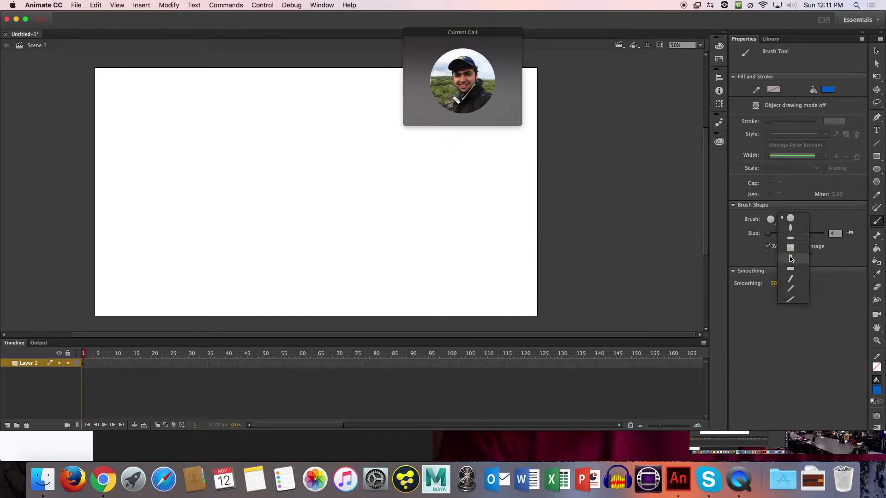
left_click(817, 312)
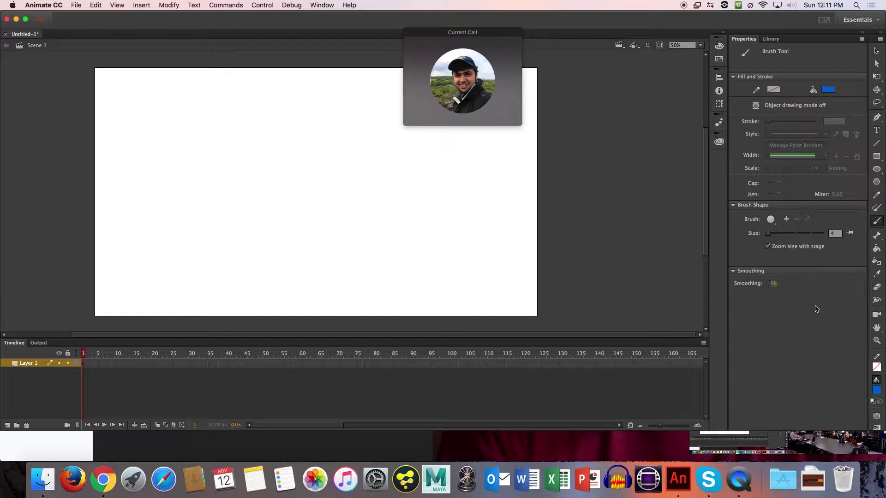
left_click(774, 283)
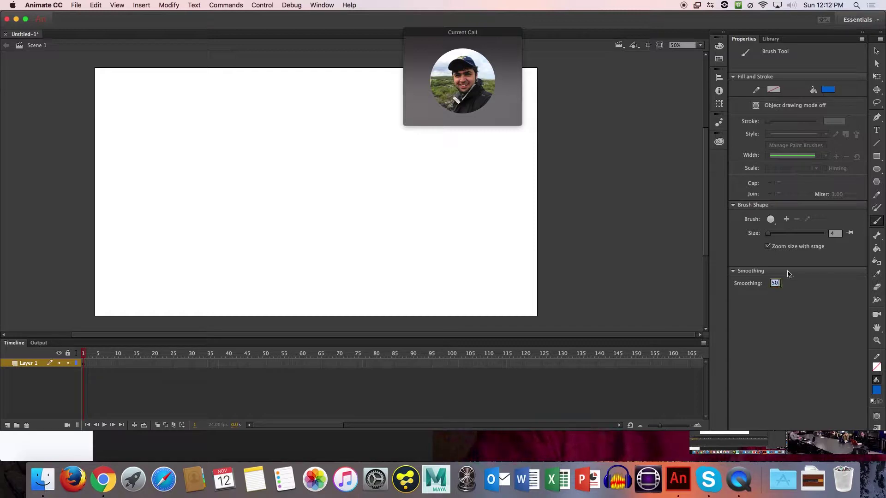
type("0")
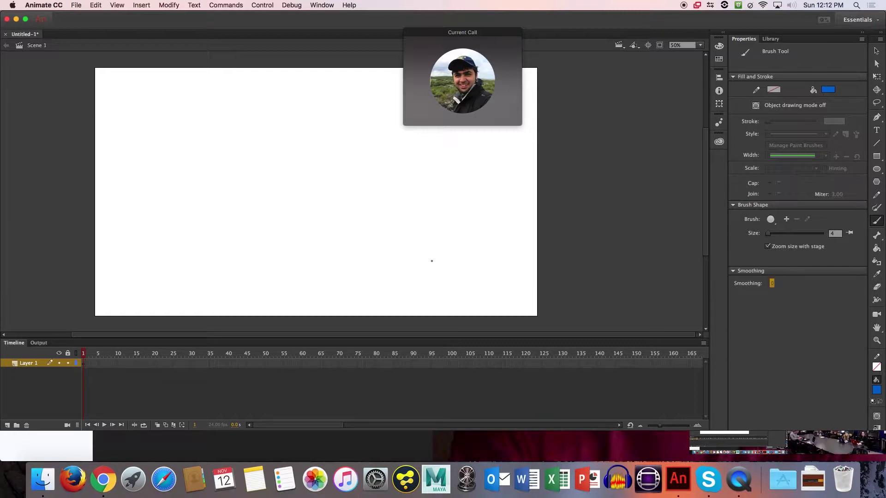
key("bracketright")
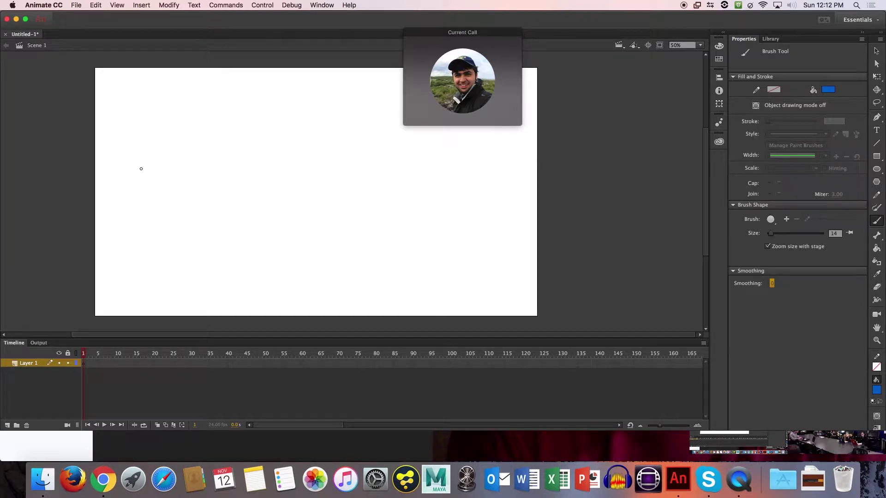
Paint two roughly parallel blue S-shaped strokes and a kinked diagonal stroke below them on the stage's left half
mouse_move(124, 232)
left_mouse_down()
mouse_move(169, 153)
mouse_move(332, 85)
left_mouse_up()
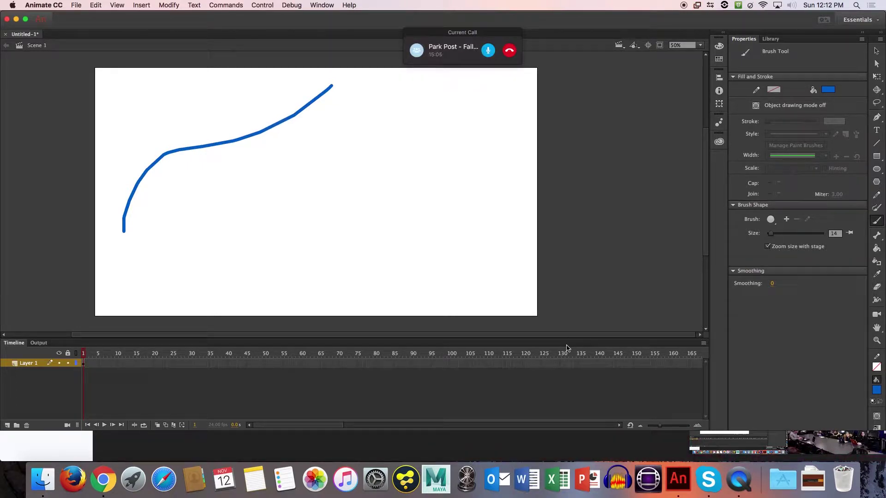
mouse_move(147, 229)
left_mouse_down()
mouse_move(151, 211)
mouse_move(207, 166)
mouse_move(346, 110)
mouse_move(361, 80)
left_mouse_up()
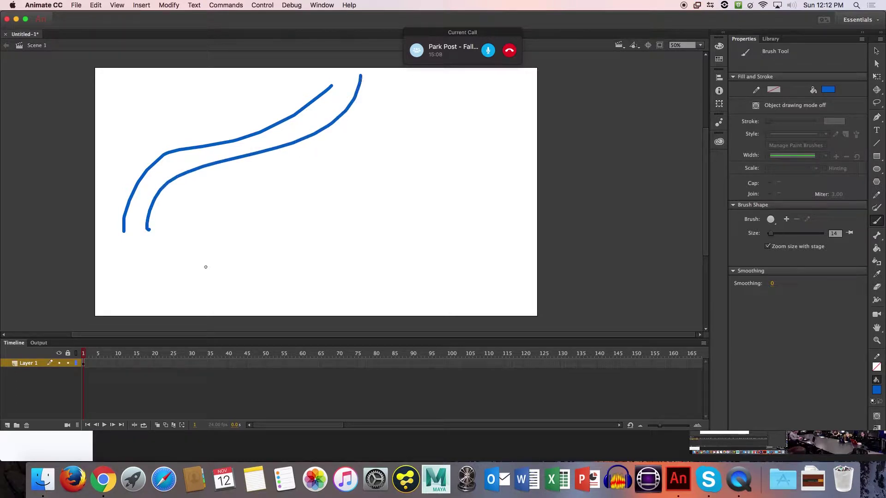
left_click_drag(206, 267, 362, 129)
key("super+z")
left_click_drag(179, 251, 327, 134)
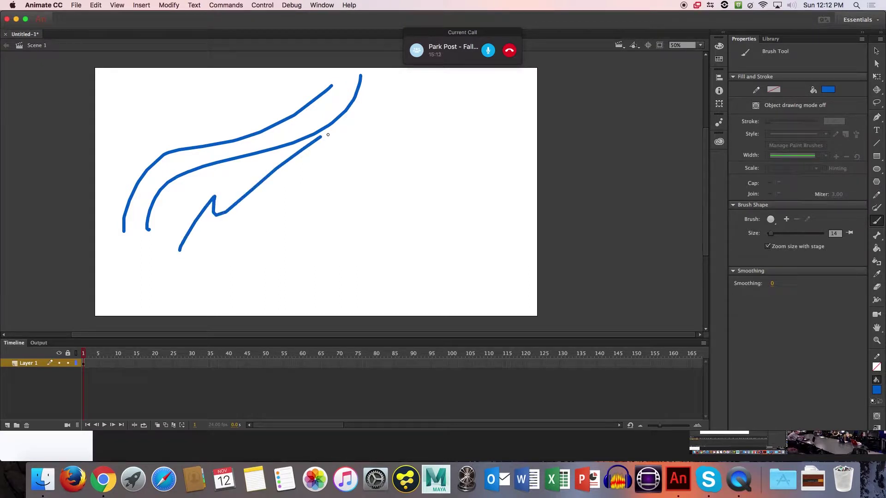
Set the brush smoothing to 40 and paint two parallel S-shaped strokes to the right of the existing ones
left_click(772, 283)
left_click(774, 283)
mouse_move(255, 236)
left_mouse_down()
mouse_move(410, 141)
mouse_move(446, 89)
left_mouse_up()
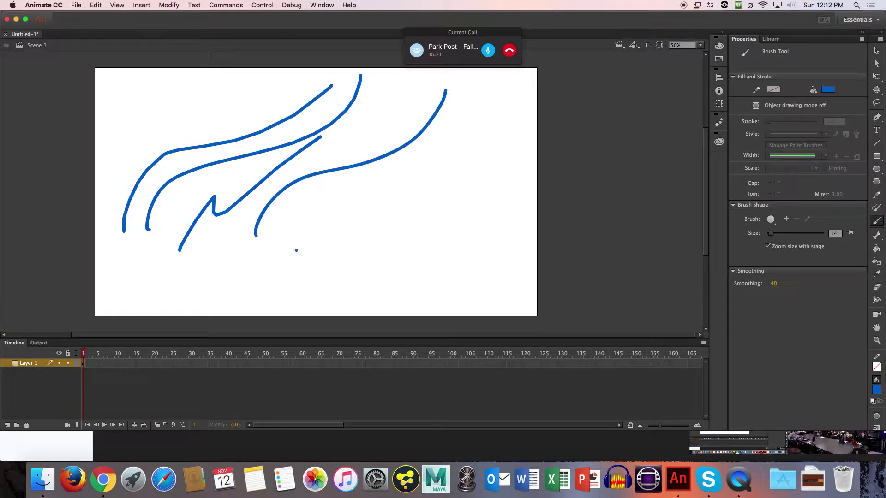
mouse_move(296, 251)
left_mouse_down()
mouse_move(319, 208)
mouse_move(459, 150)
mouse_move(478, 122)
left_mouse_up()
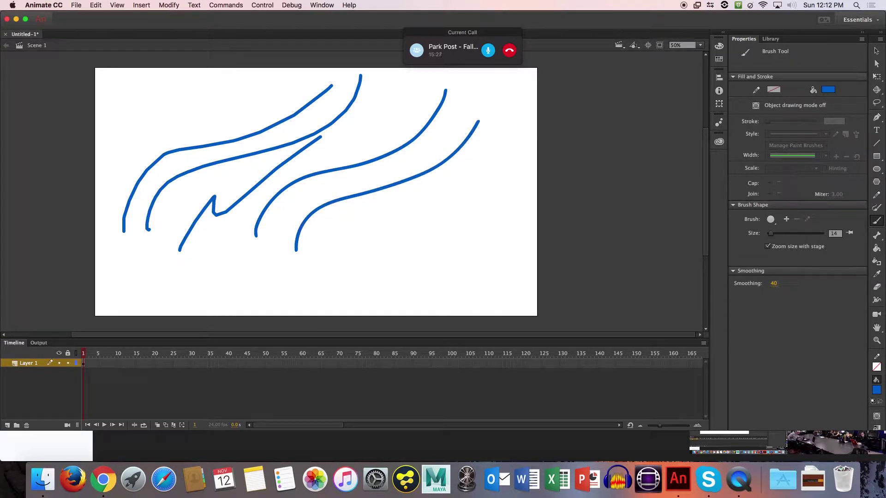
Set the brush smoothing to 100 and paint an S-curve near the stage's right edge and a nearly horizontal stroke at its lower left
left_click(774, 283)
type("1")
type("00")
key("Return")
mouse_move(340, 284)
left_mouse_down()
mouse_move(465, 228)
mouse_move(513, 124)
left_mouse_up()
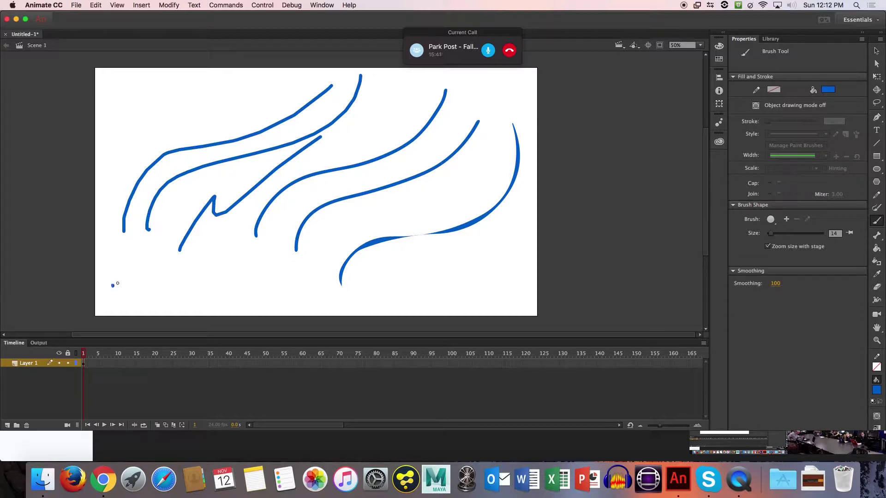
left_click_drag(118, 284, 273, 273)
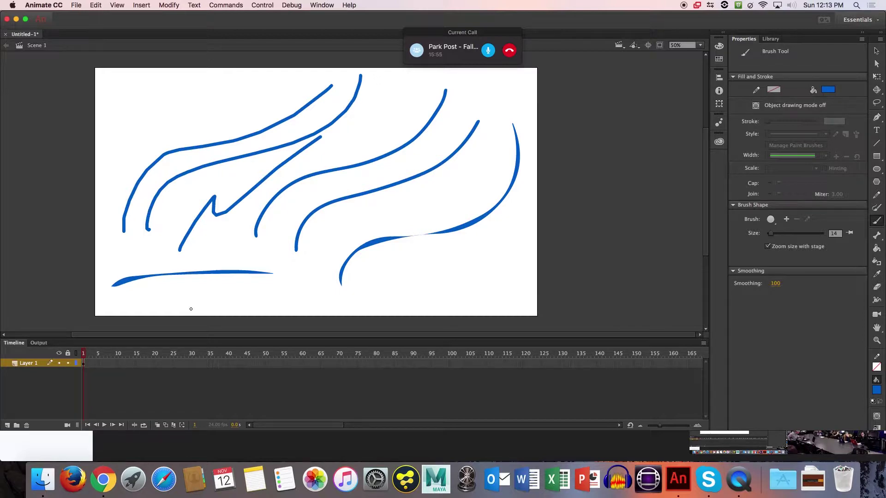
Delete all the painted strokes from the stage and return to frame 1
key("super+a")
key("Delete")
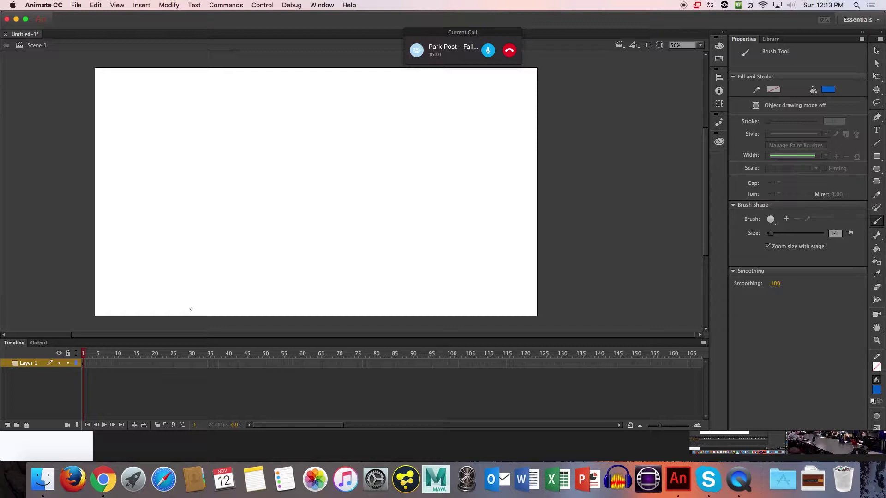
left_click(84, 357)
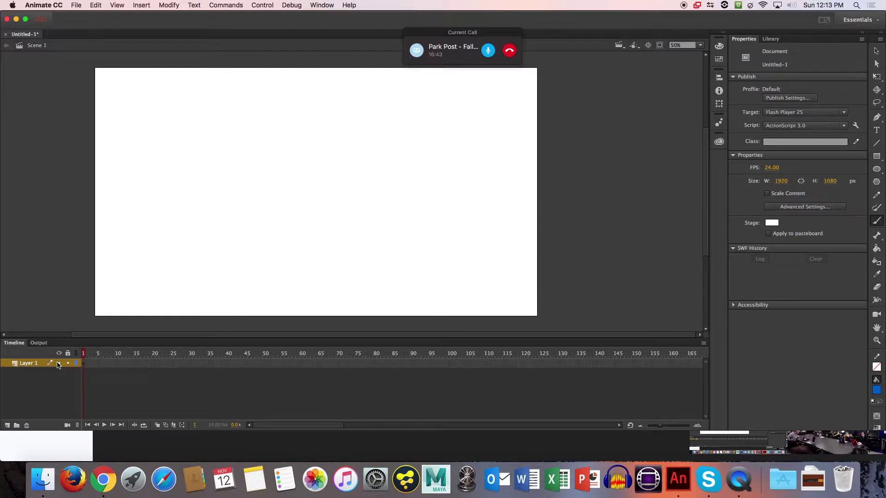
Set the brush smoothing to 30 and paint an S-shaped stroke rising from the stage's lower left to its upper middle
mouse_move(147, 199)
left_mouse_down()
mouse_move(312, 184)
mouse_move(397, 113)
left_mouse_up()
key("super+z")
left_click(776, 283)
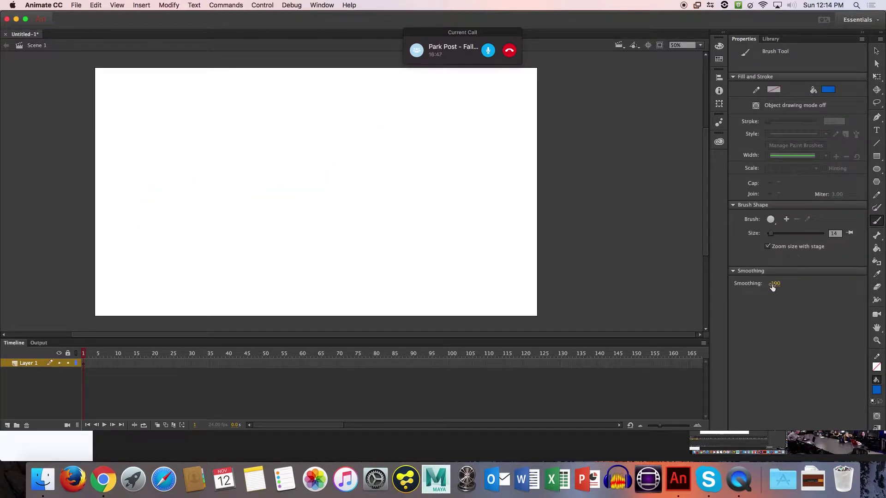
type("3")
key("Return")
mouse_move(128, 273)
left_mouse_down()
mouse_move(135, 217)
mouse_move(383, 94)
left_mouse_up()
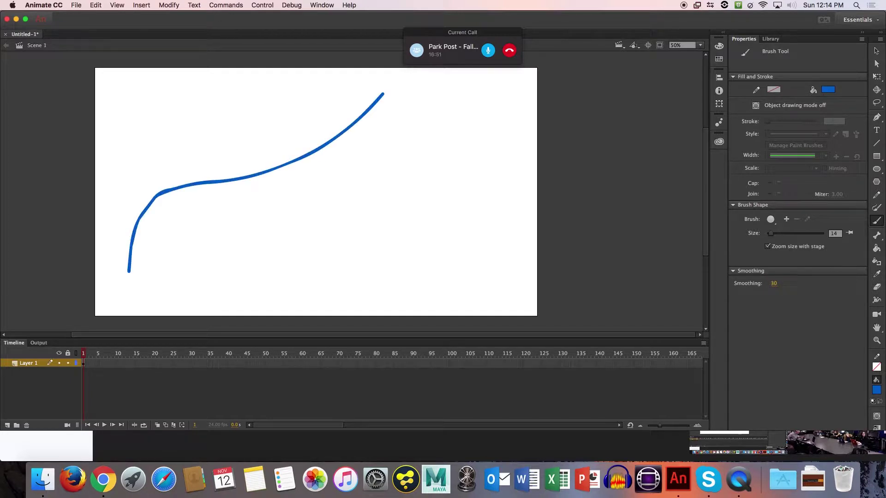
Insert a keyframe at frame 5 and paint a second, roughly parallel S-shaped stroke to the right of the first
left_click(97, 363)
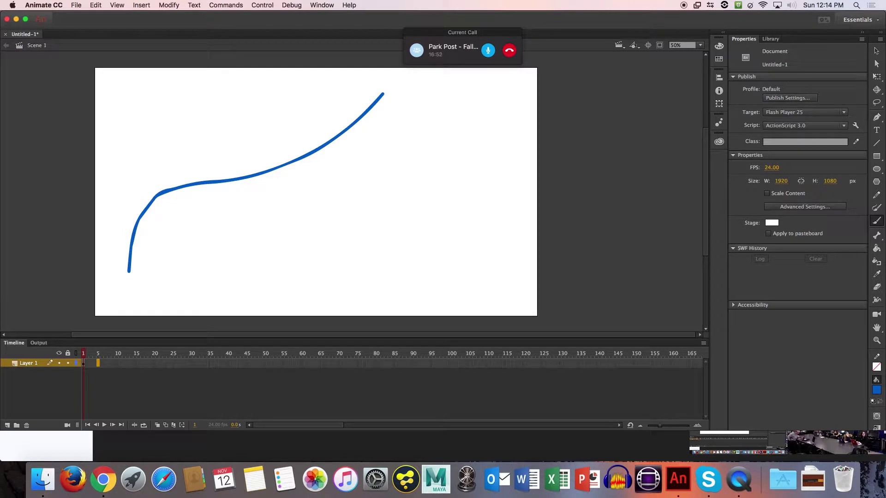
key("F5")
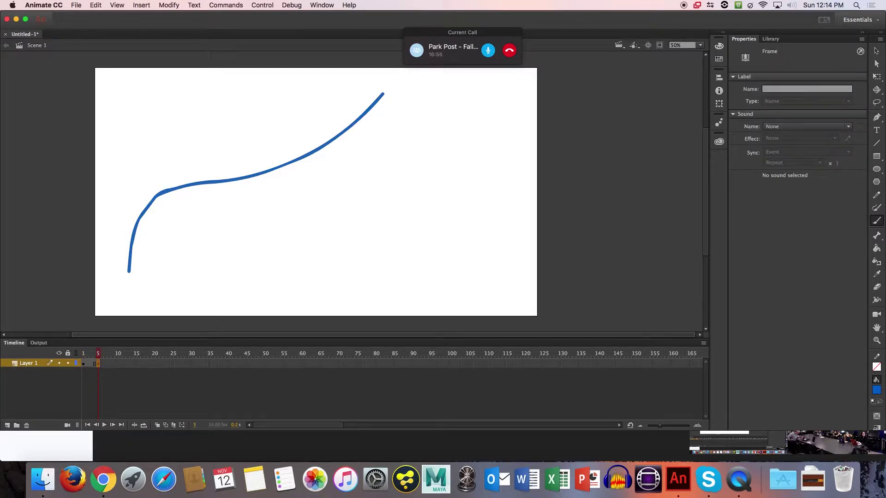
left_click_drag(203, 272, 445, 123)
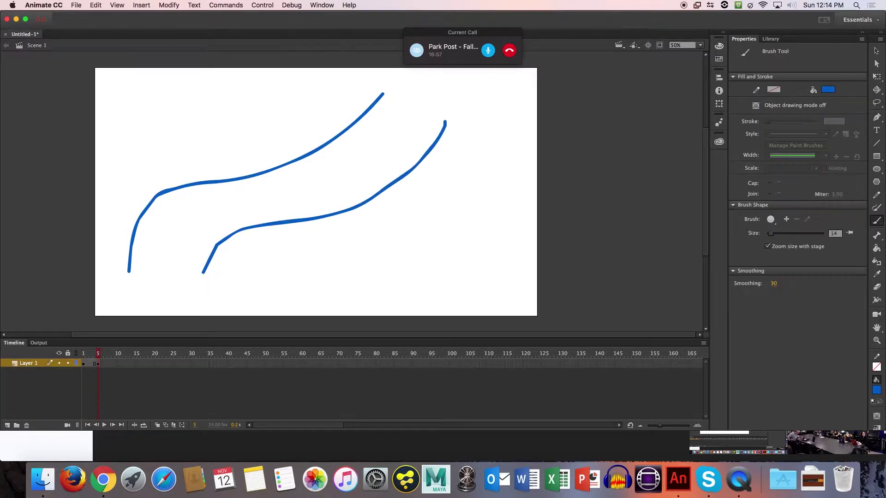
Step back and forth between frames 1 and 5 to compare the two drawings
key("comma")
key("shift+comma")
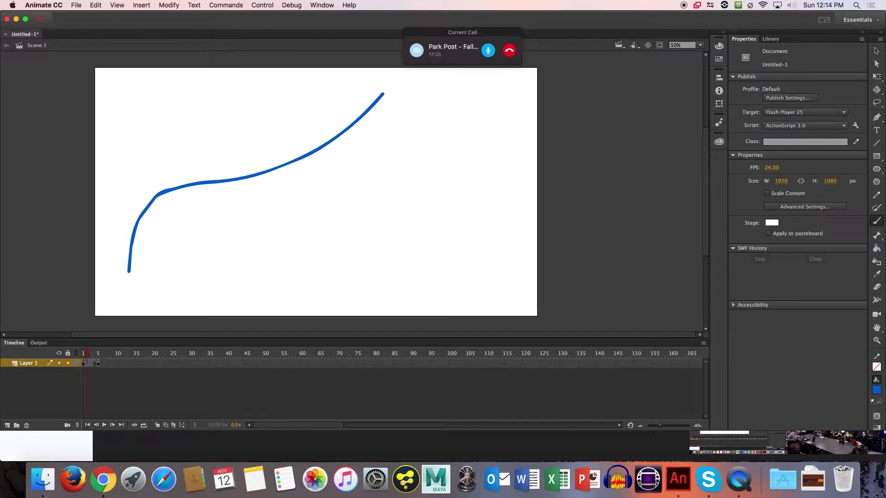
key("period")
key("period")
key("period")
key("comma")
key("period")
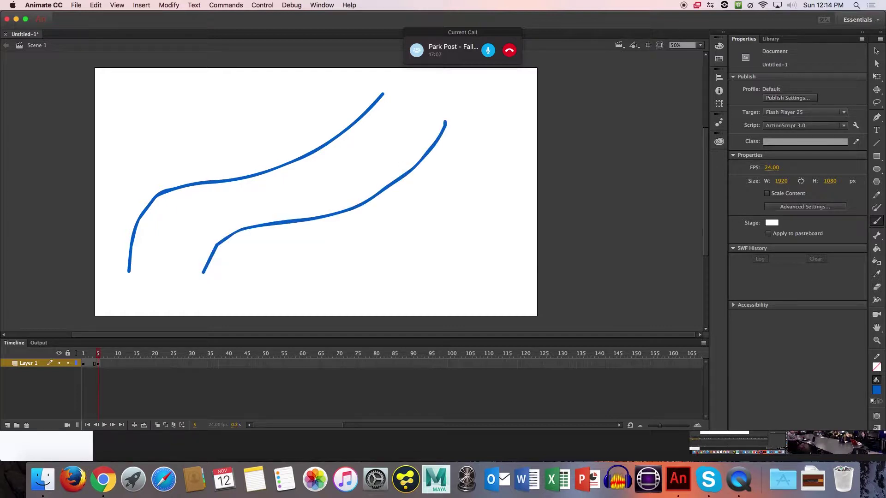
Try a third, shorter S-shaped stroke at the stage's lower right on frame 5
left_click(97, 363)
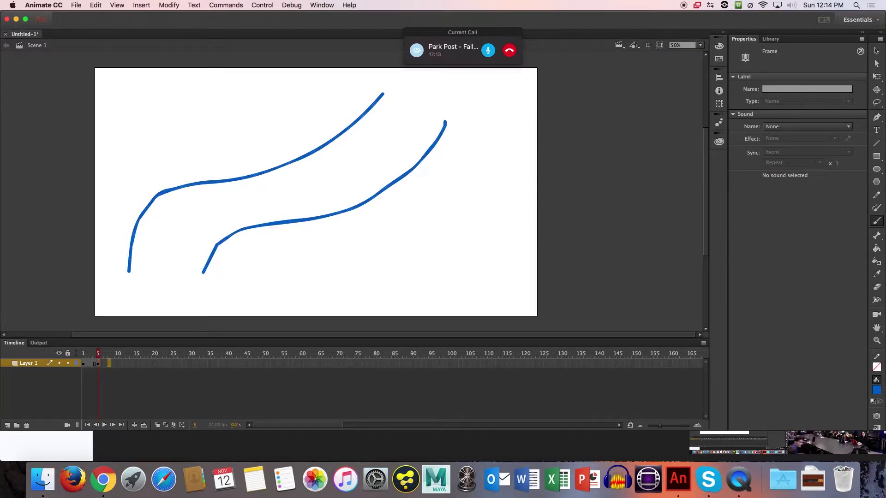
key("Escape")
key("b")
mouse_move(341, 290)
left_mouse_down()
mouse_move(435, 235)
mouse_move(487, 155)
left_mouse_up()
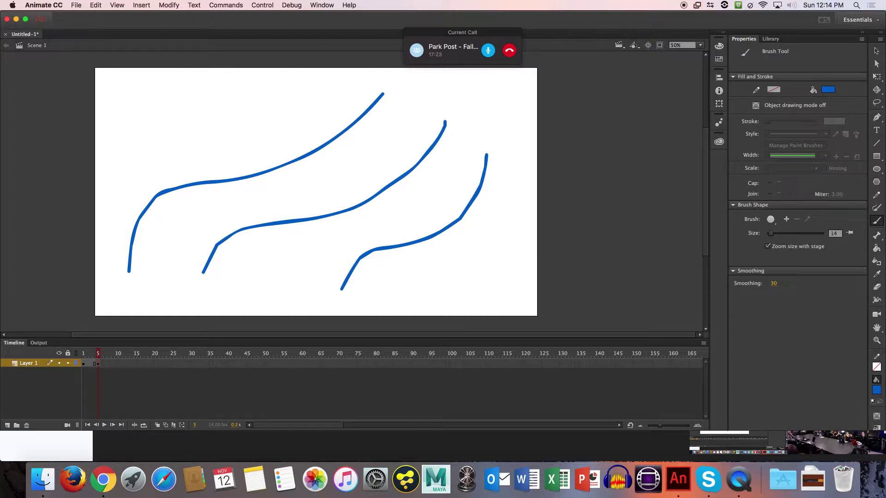
key("super+z")
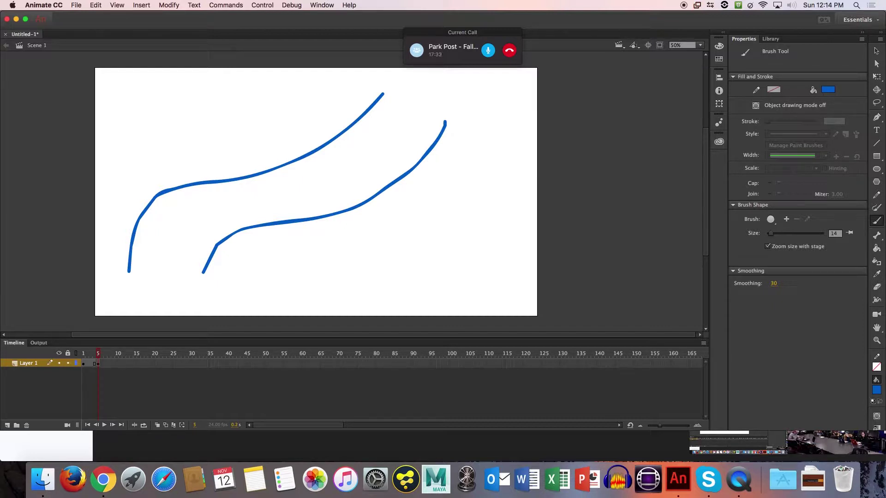
Extend the two-stroke drawing from frame 5 through frame 25 and play back the timeline
left_click(98, 363)
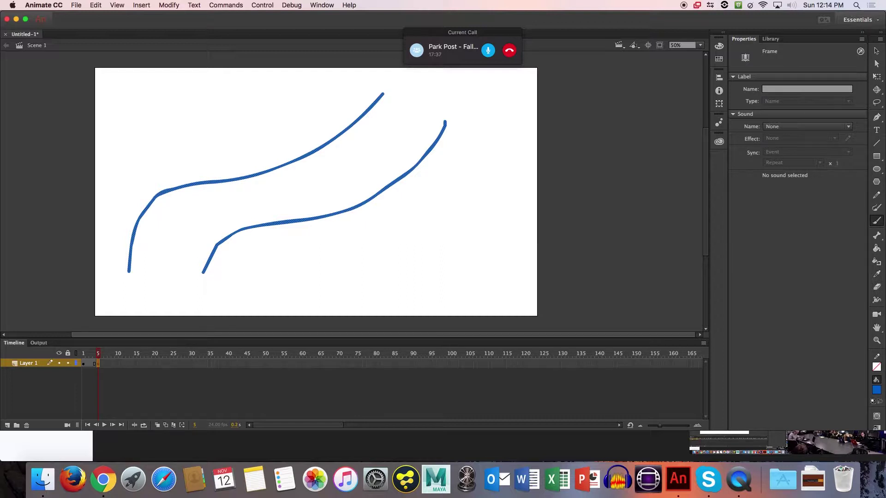
key("Escape")
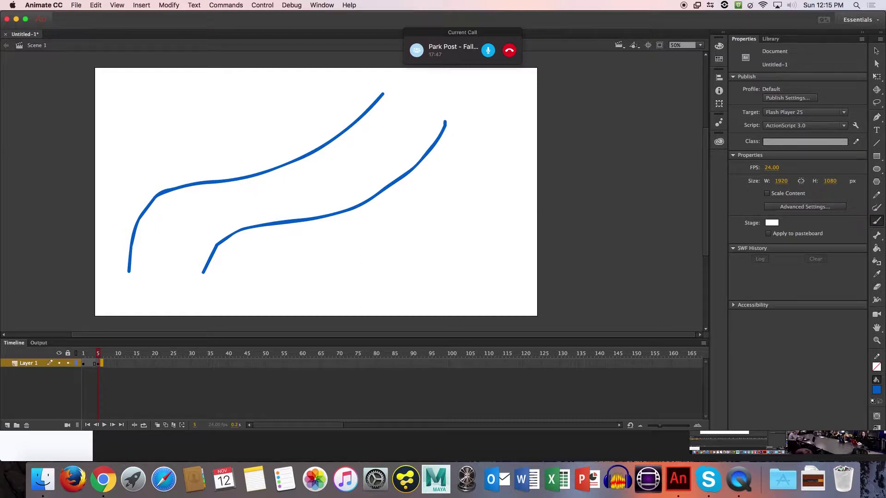
key("F6")
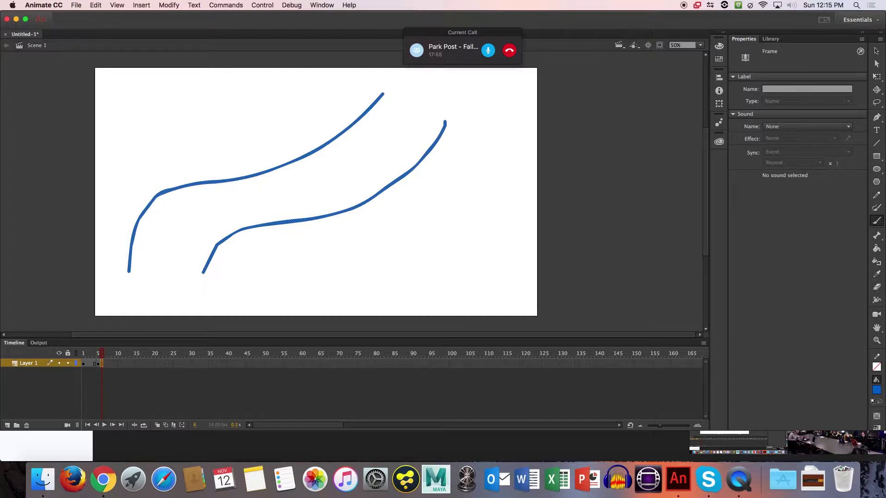
key("super+shift+a")
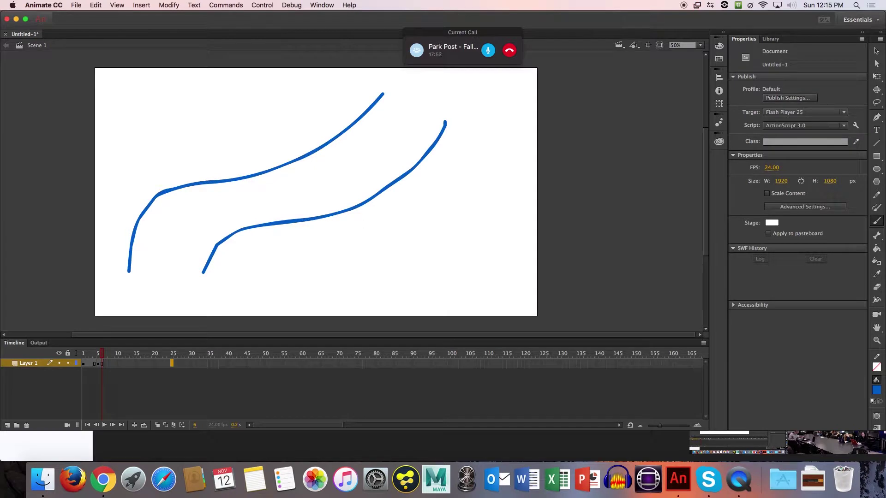
left_click(172, 364)
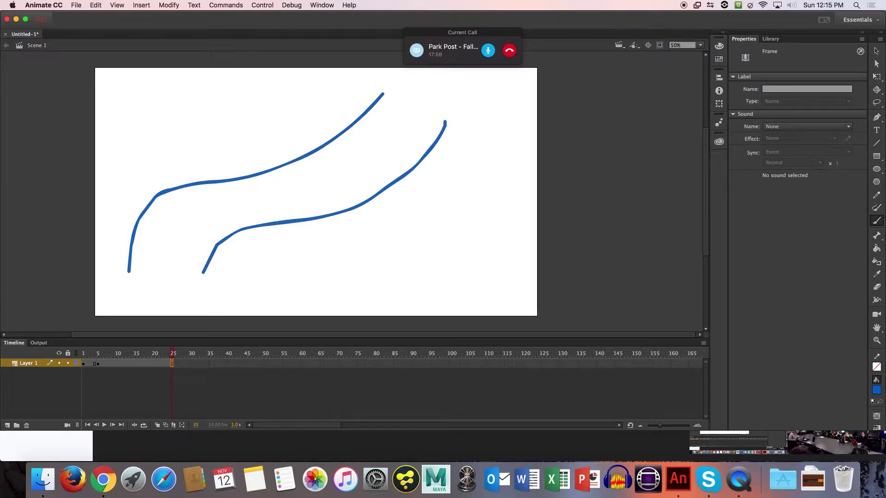
key("Return")
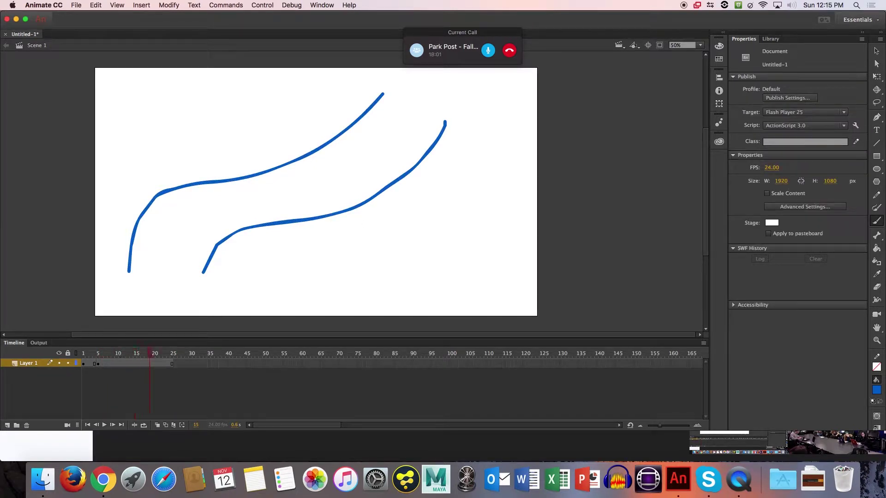
Insert a keyframe at frame 26 and a blank keyframe at frame 27, and compare the two frames
key("comma")
key(".")
key(".")
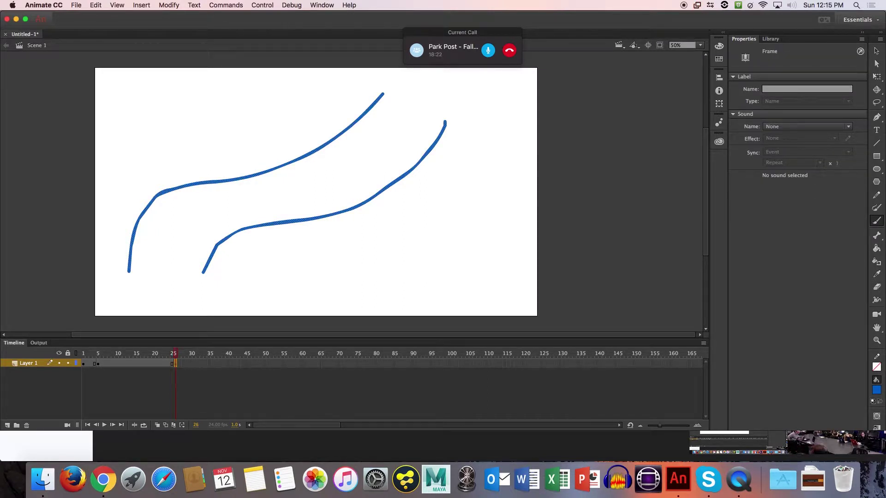
key("Return")
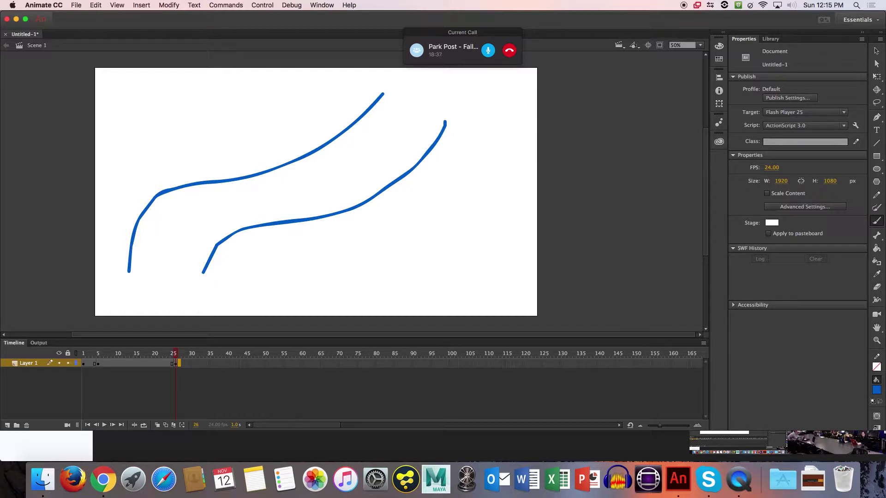
left_click(179, 363)
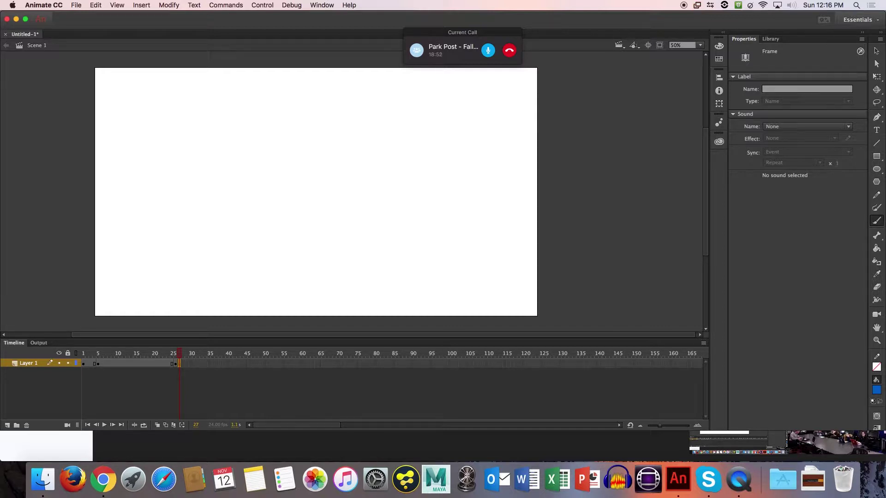
key("comma")
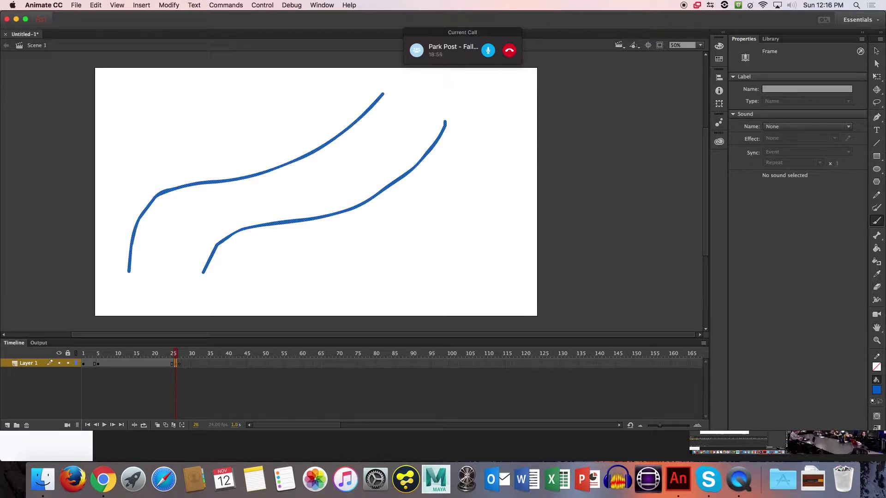
key("period")
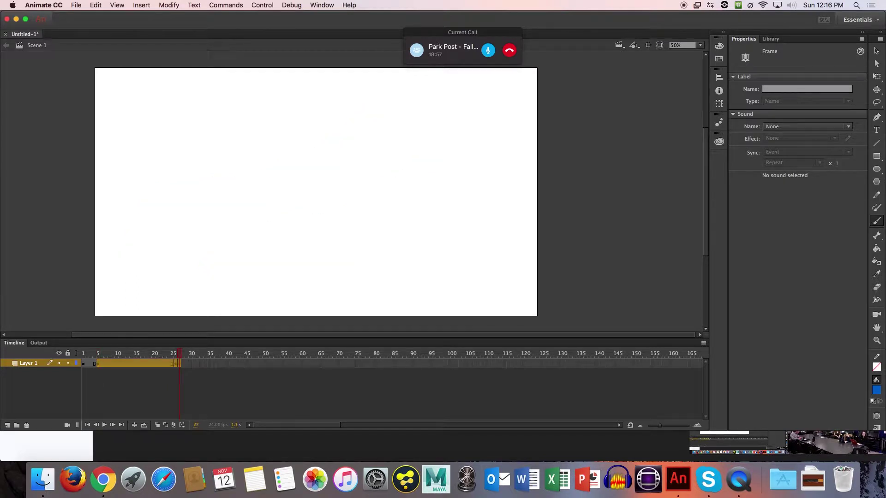
Clear the contents of frames 5 to 27 on Layer 1
right_click(179, 364)
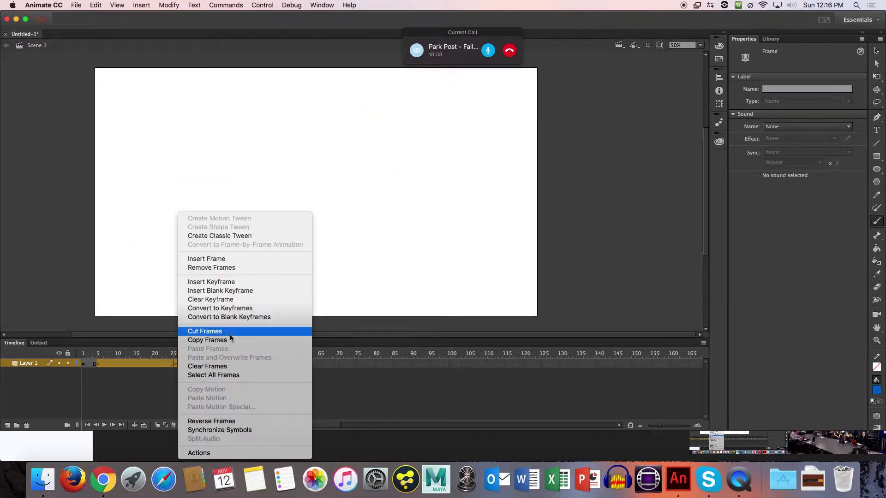
left_click(219, 369)
left_click(220, 374)
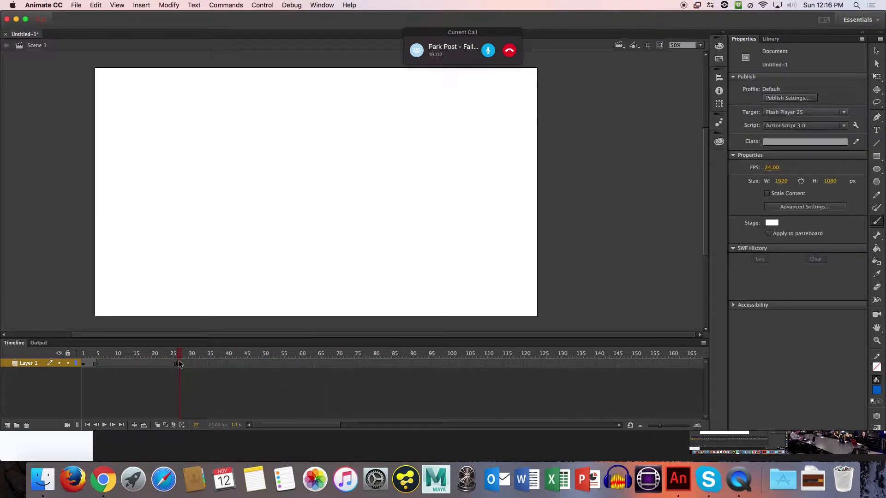
Insert keyframes at frames 3 and 4, extending the curve's upper end with a short stroke on each to form a hook
left_click(84, 364)
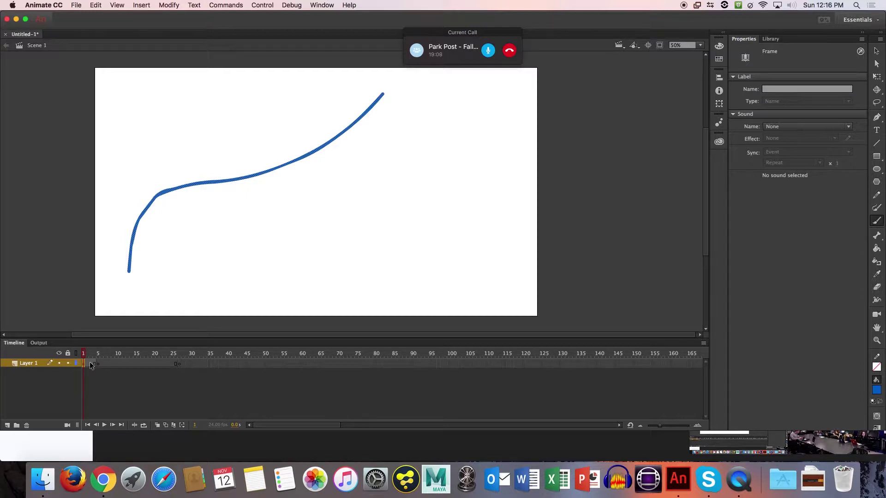
left_click(91, 364)
key("F6")
left_click(384, 94)
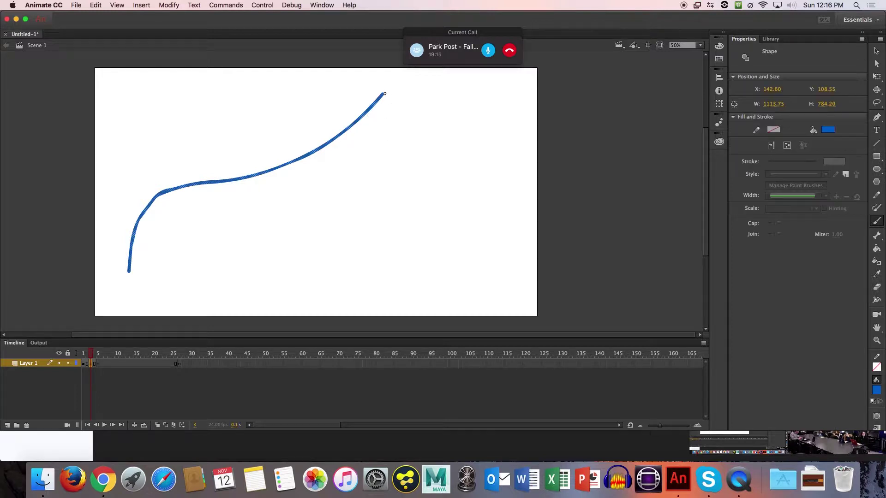
left_click_drag(382, 95, 402, 85)
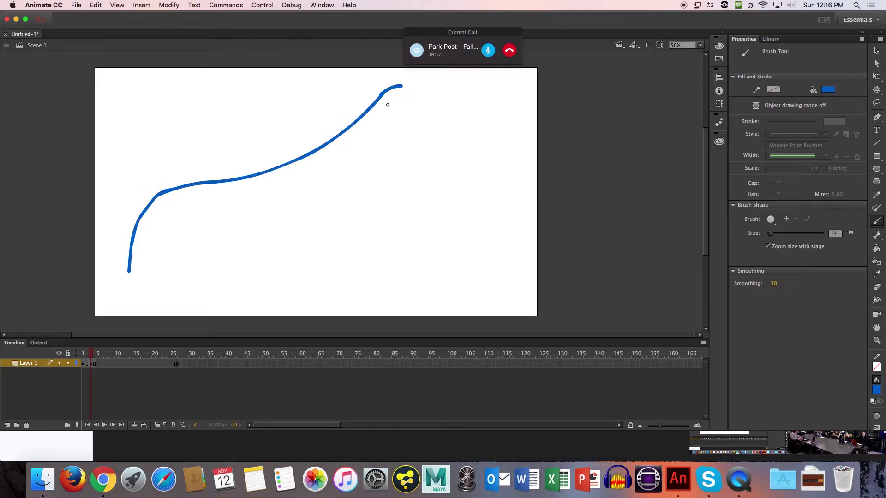
left_click(94, 364)
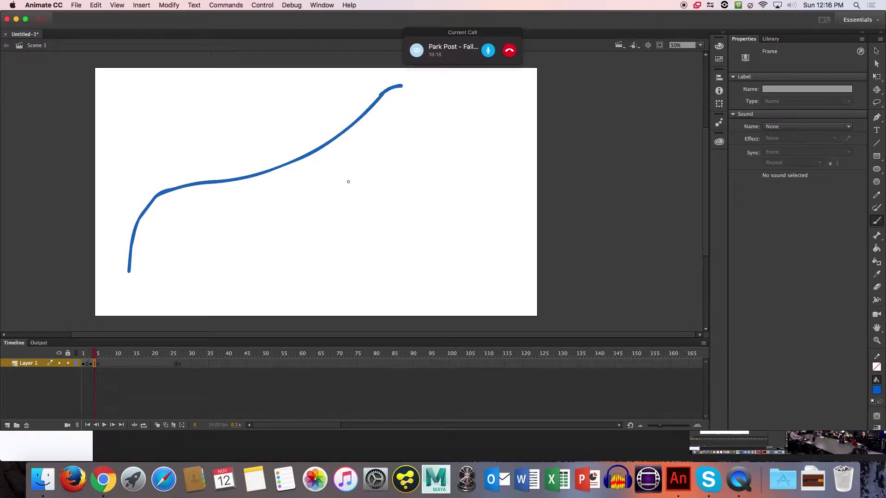
left_click_drag(401, 85, 417, 90)
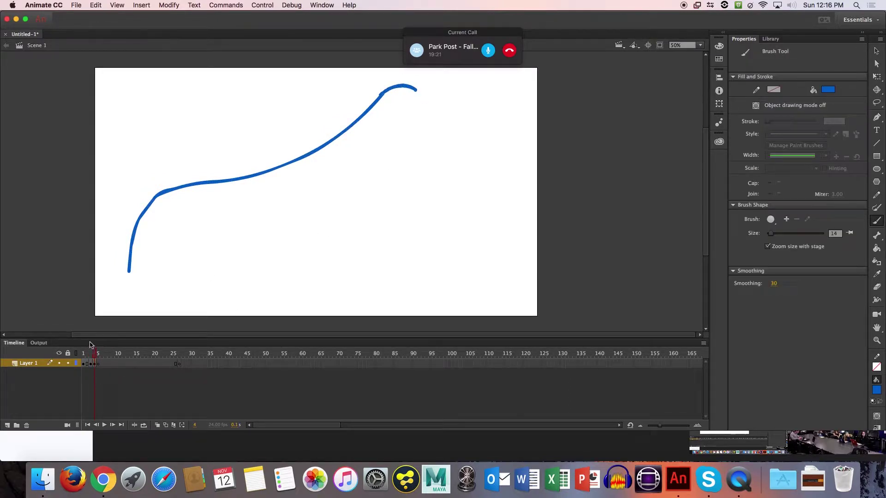
Scrub and step through frames 1 to 6 to review the frame-by-frame growth of the curve
left_click(92, 356)
left_click_drag(93, 356, 108, 350)
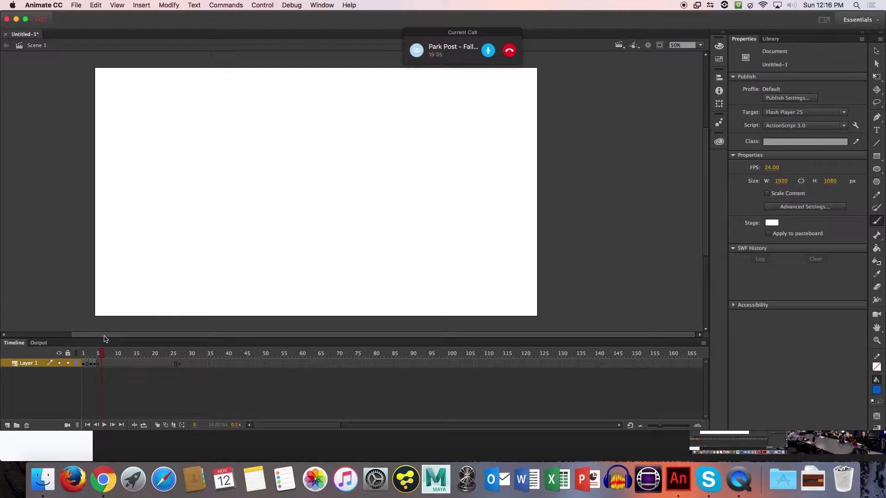
key("comma")
key("comma")
key("comma")
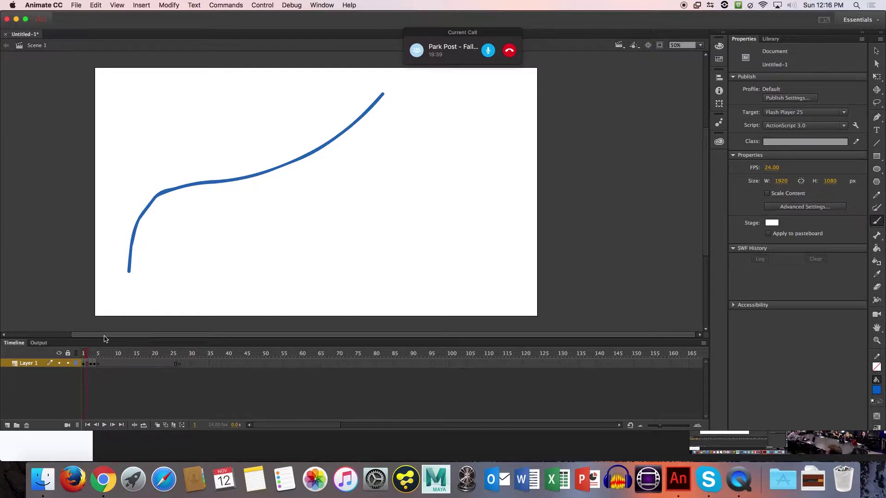
key("period")
key("period")
key("period")
key("period")
key("comma")
key("comma")
Convert Layer 1 to a mask layer and add a new layer above it
right_click(30, 363)
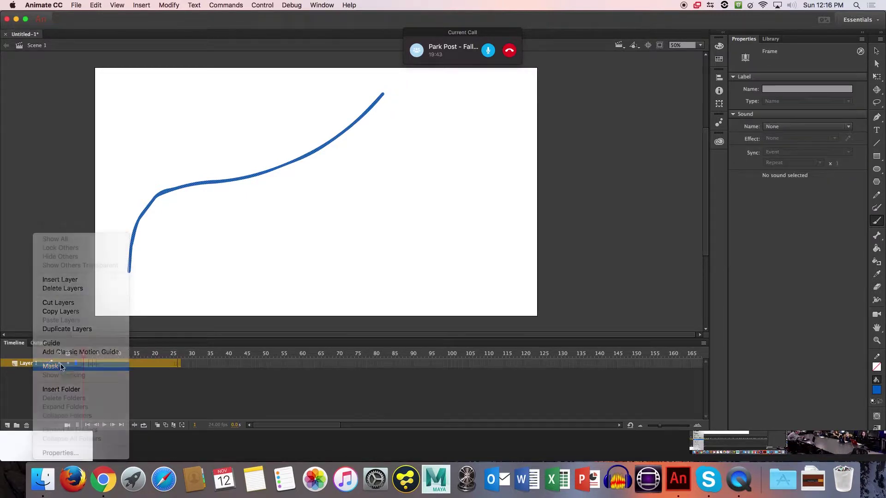
left_click(27, 378)
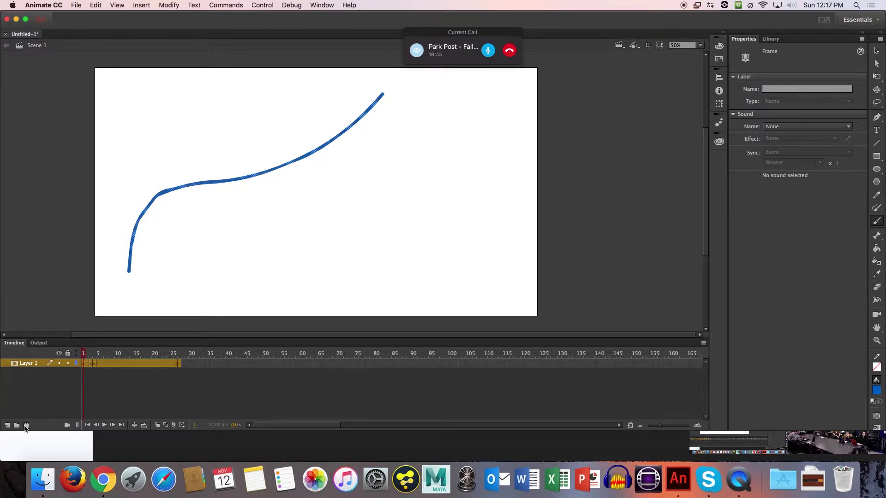
left_click(8, 425)
left_click(28, 372)
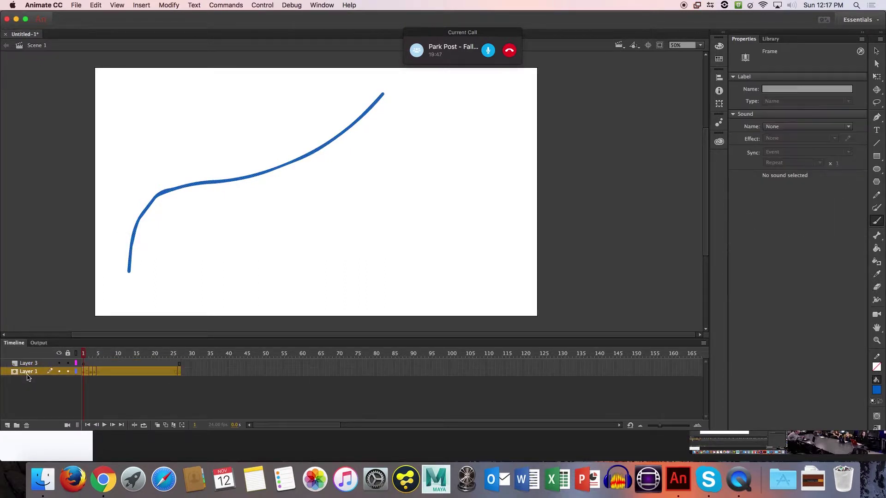
Delete the mask layer Layer 1, rename the remaining Layer 3 as background, and widen the layer name column
left_click(27, 425)
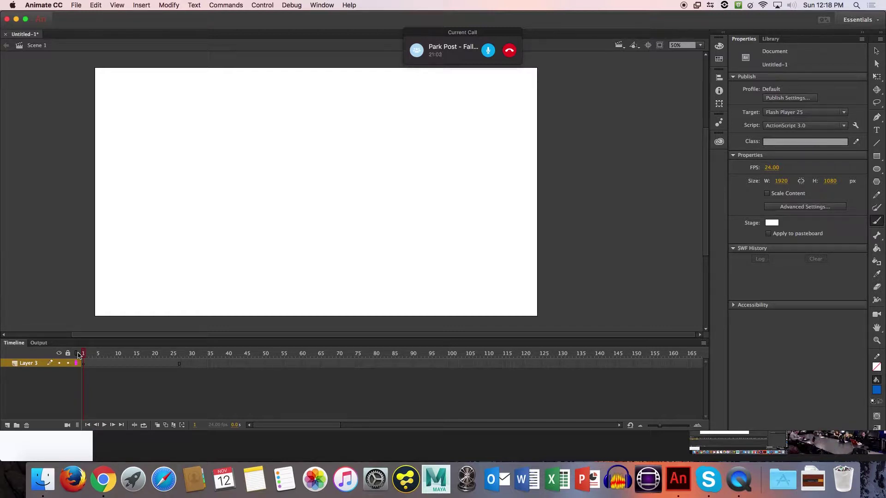
left_click(32, 365)
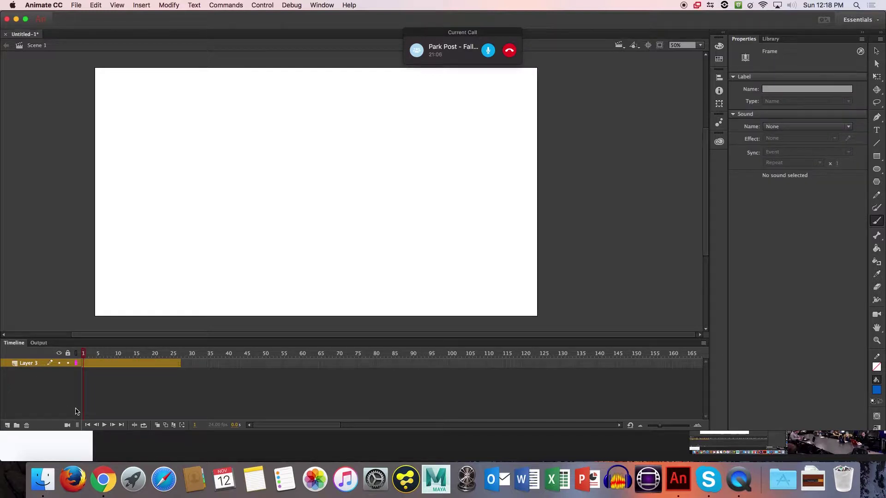
double_click(28, 364)
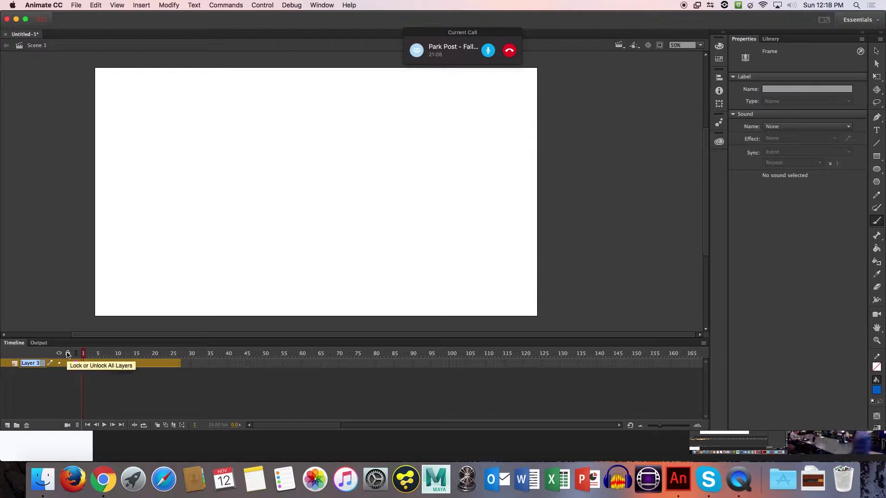
type("backgroun")
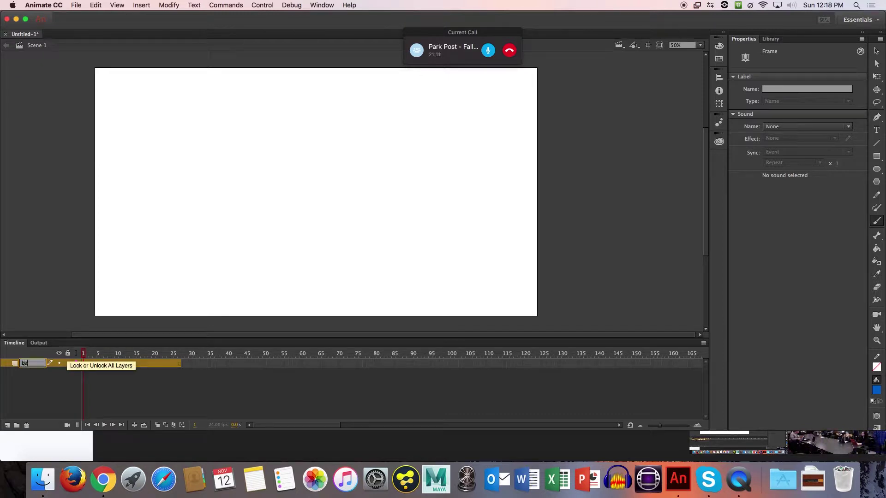
key("BackSpace")
key("BackSpace")
key("BackSpace")
type("ou")
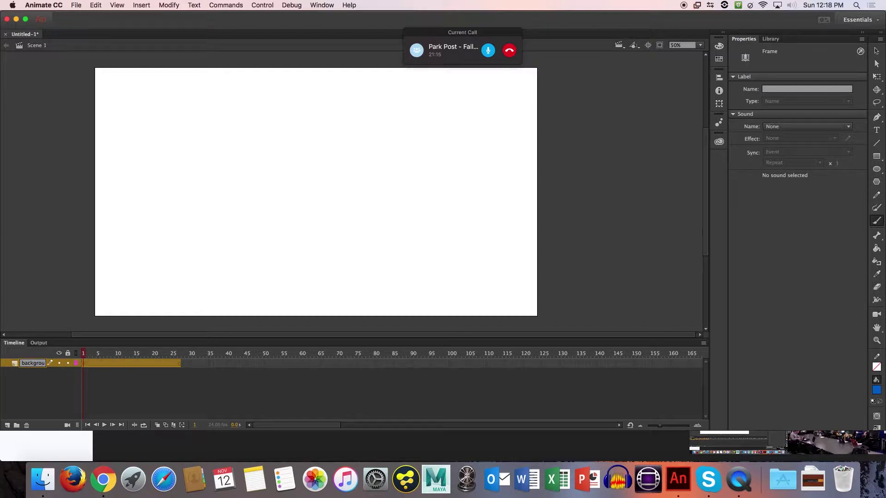
type("nd")
key("Return")
left_click_drag(82, 386, 115, 396)
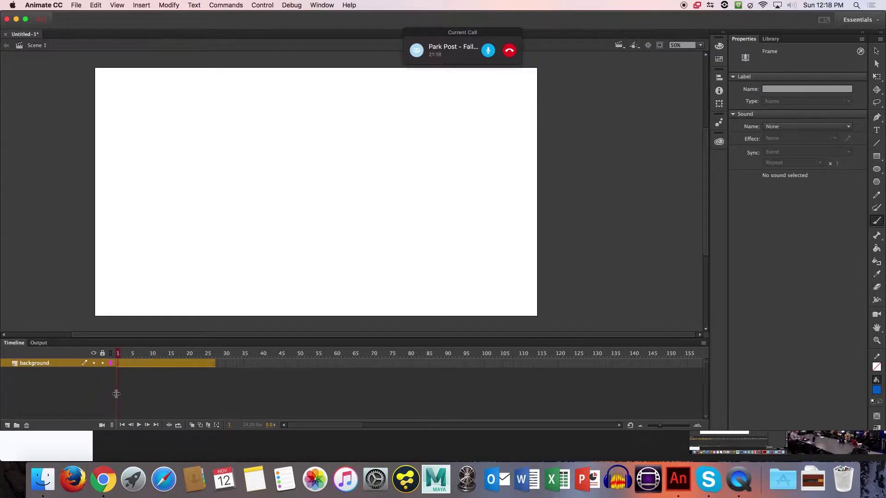
Brush a horizontal ground line across the lower part of the stage on the background layer, testing the layer's lock on and off
left_click(277, 373)
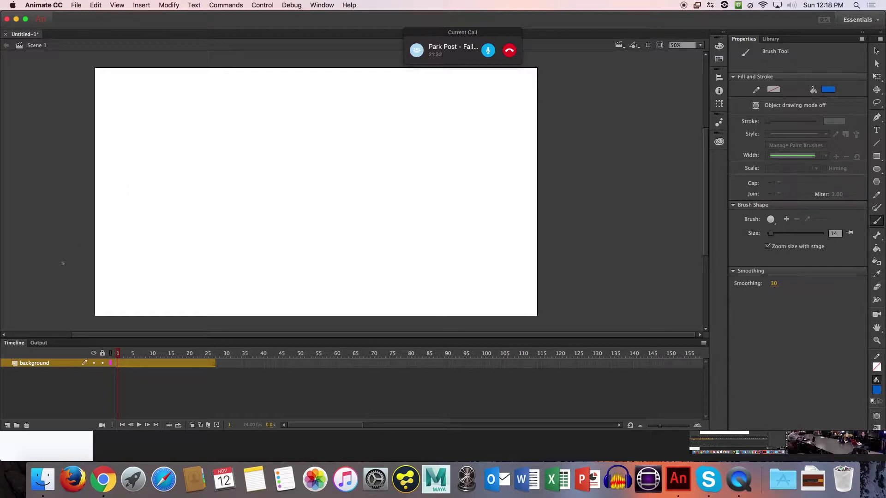
mouse_move(65, 264)
left_mouse_down()
mouse_move(418, 317)
mouse_move(584, 311)
left_mouse_up()
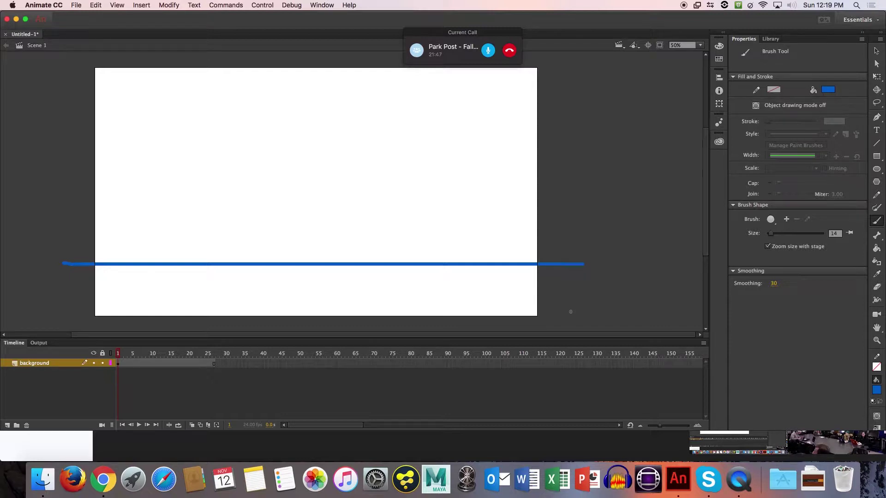
left_click(102, 363)
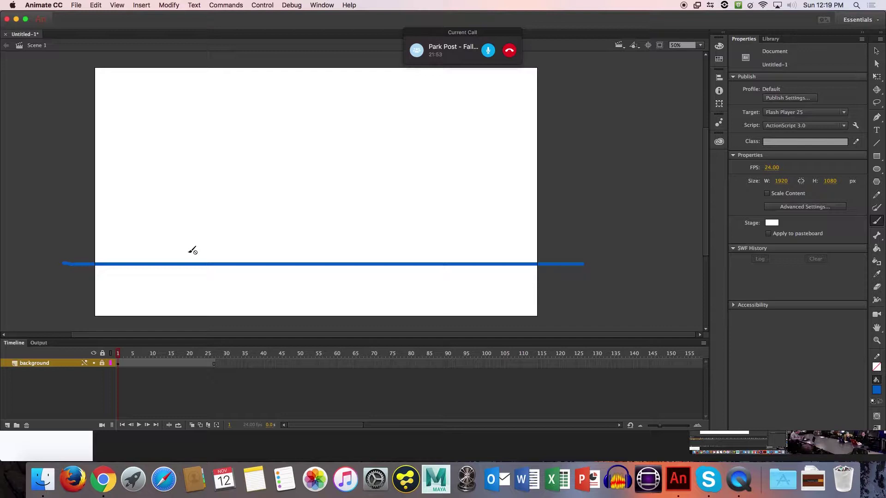
left_click(102, 364)
Convert the background layer to a guide layer and revert it to a normal layer
right_click(66, 365)
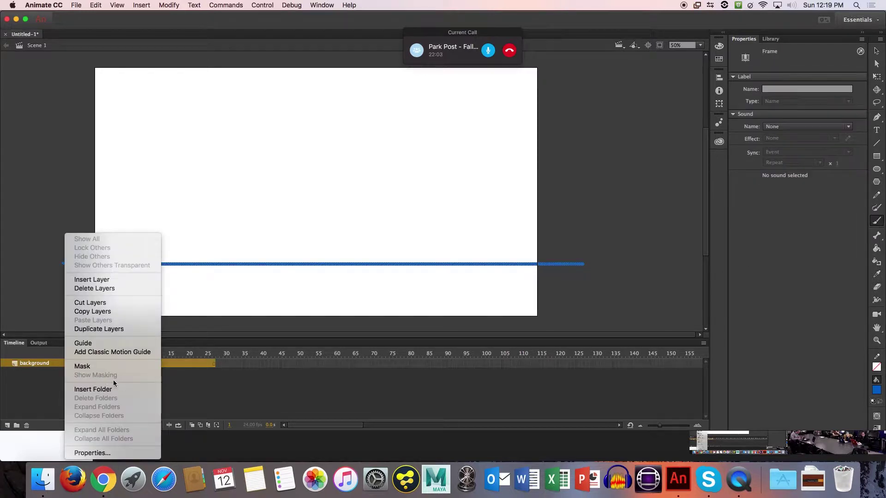
left_click(126, 343)
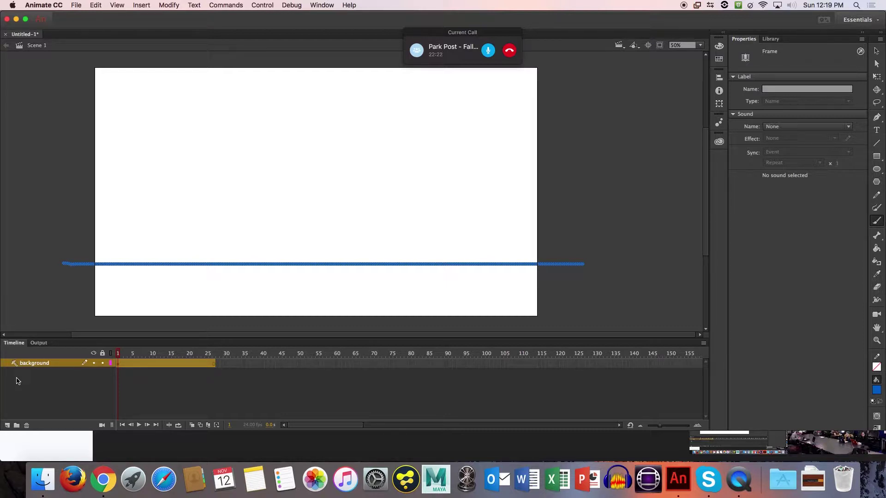
right_click(65, 366)
left_click(88, 342)
Lock the background layer and add a new layer above it named ball
left_click(103, 364)
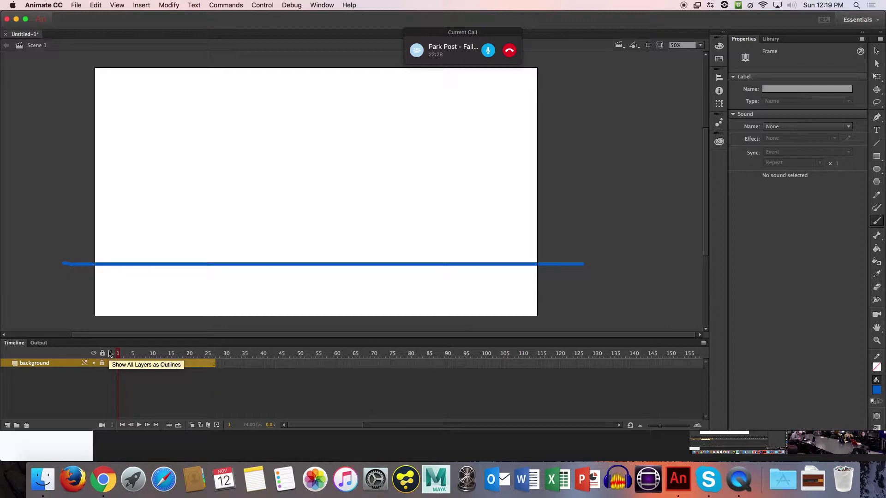
left_click(69, 481)
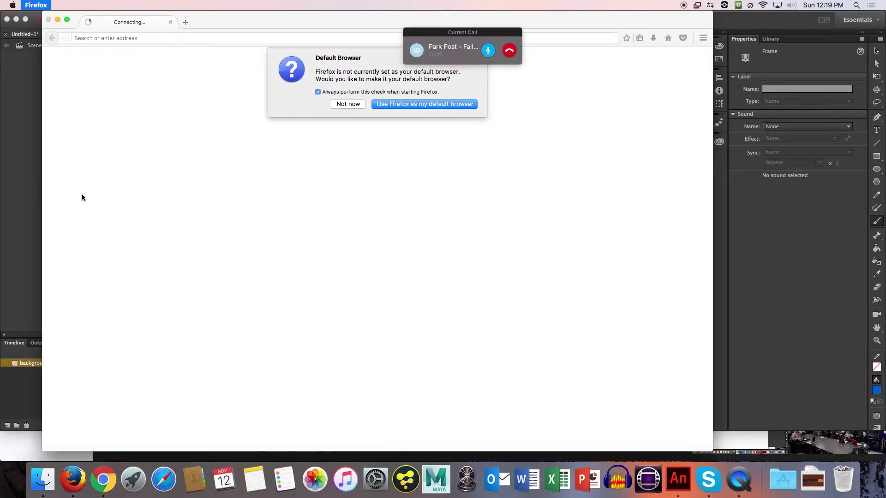
key("super+q")
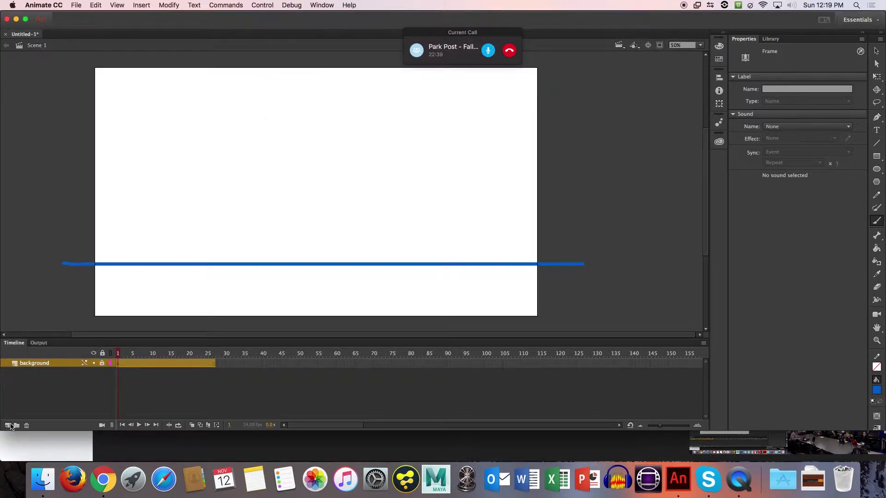
left_click(7, 426)
left_click(32, 364)
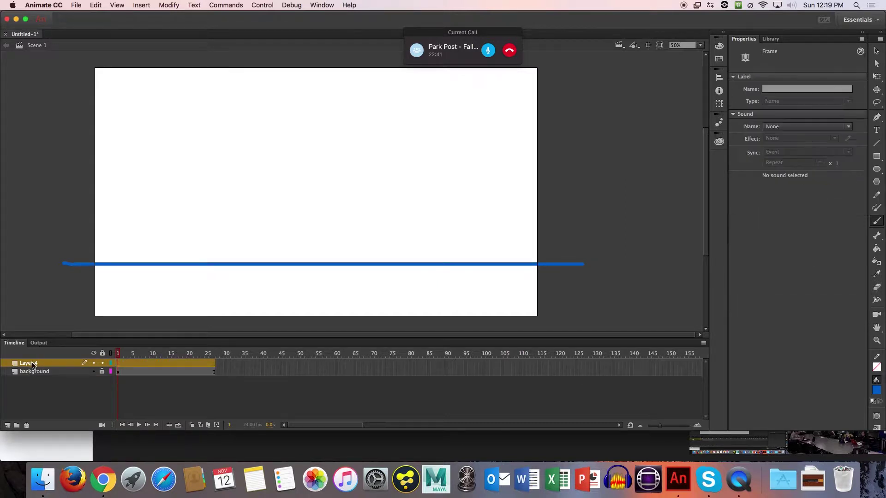
double_click(33, 365)
type("ball")
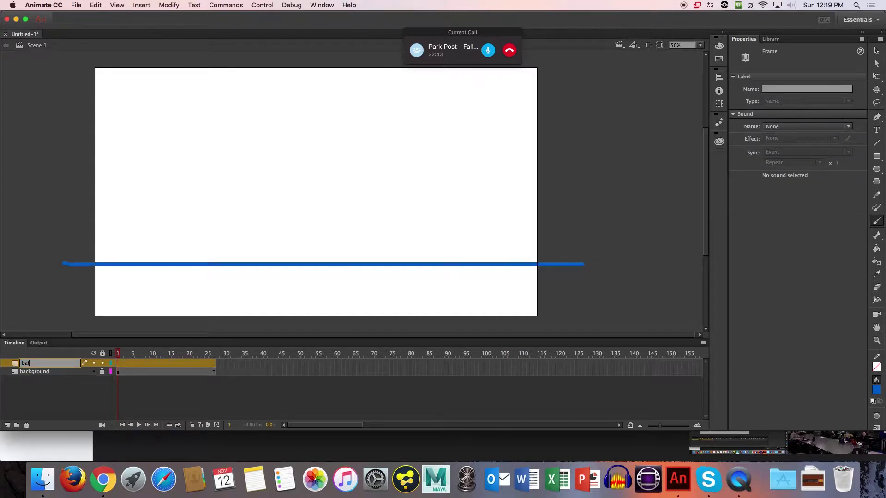
key("Return")
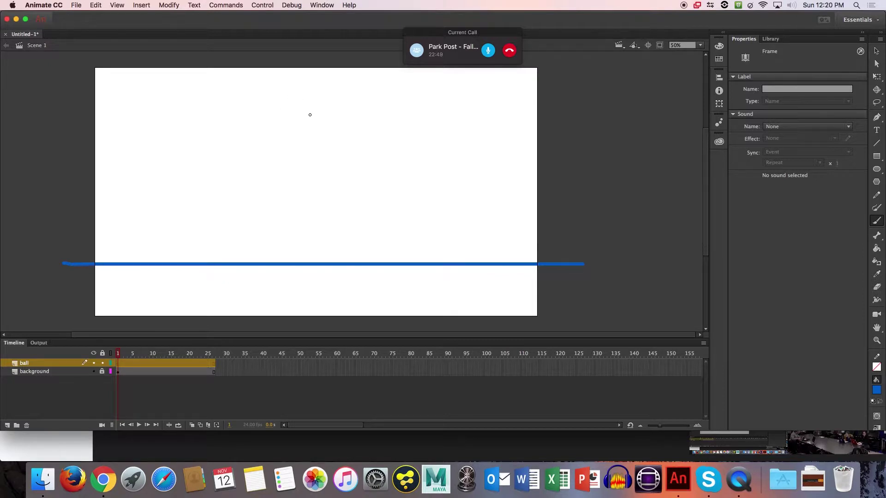
Brush a small circle outline near the upper centre of the stage on the ball layer and scrub the timeline to frame 27
key("b")
mouse_move(309, 86)
left_mouse_down()
mouse_move(297, 101)
mouse_move(320, 110)
mouse_move(308, 93)
left_mouse_up()
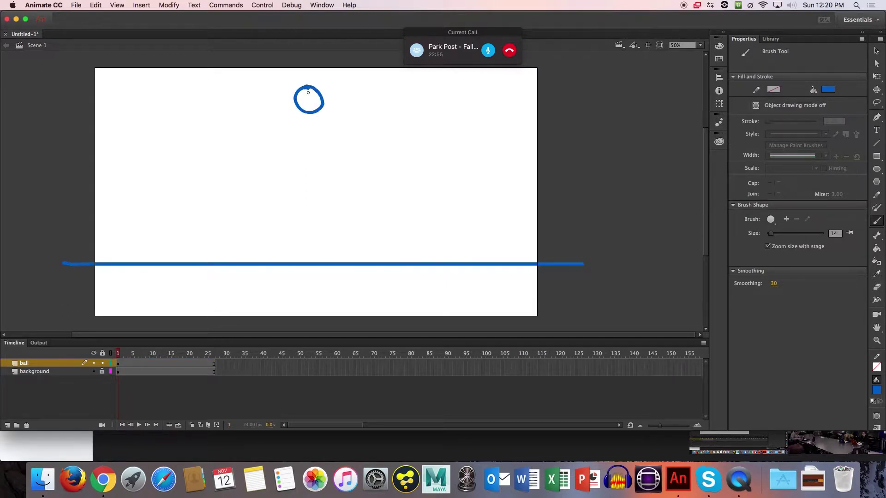
left_click(130, 354)
left_click_drag(134, 354, 215, 360)
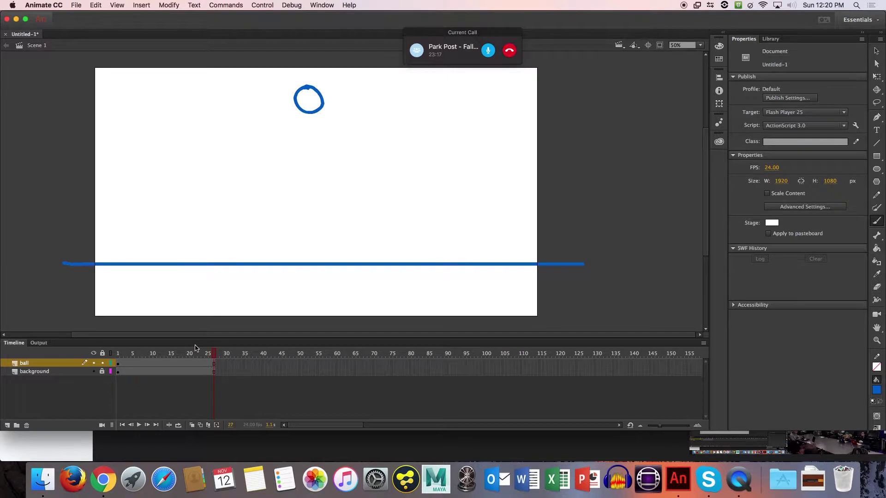
Try the Oval tool by drawing three large filled circles below the outlined ball, and undo all three
scroll(554, 231, "left", 2)
left_click(876, 169)
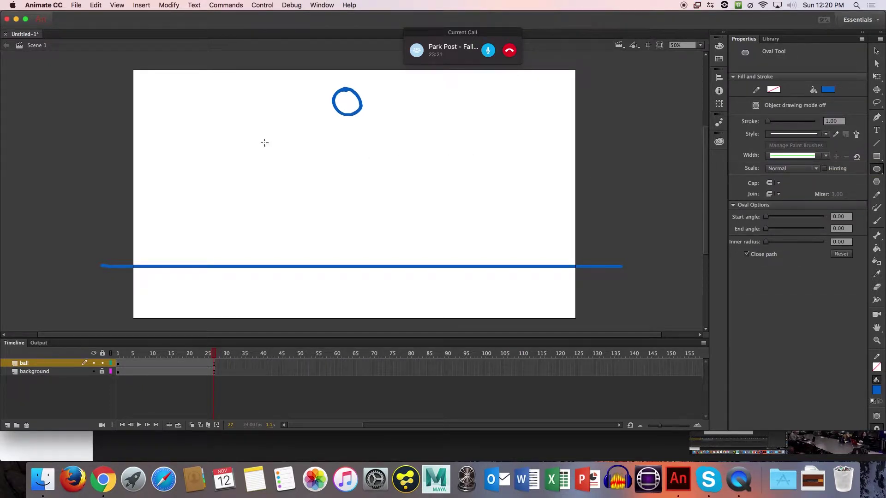
left_click_drag(264, 142, 376, 171)
left_click_drag(391, 205, 372, 227)
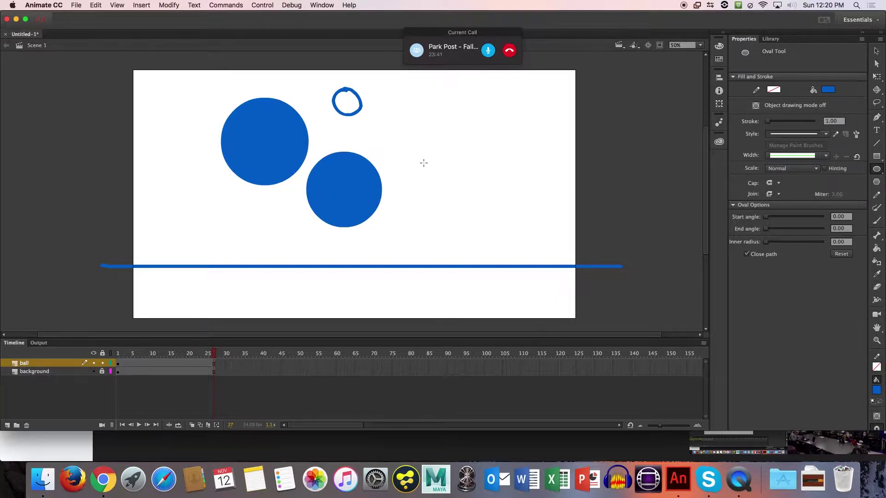
left_click_drag(424, 163, 441, 194)
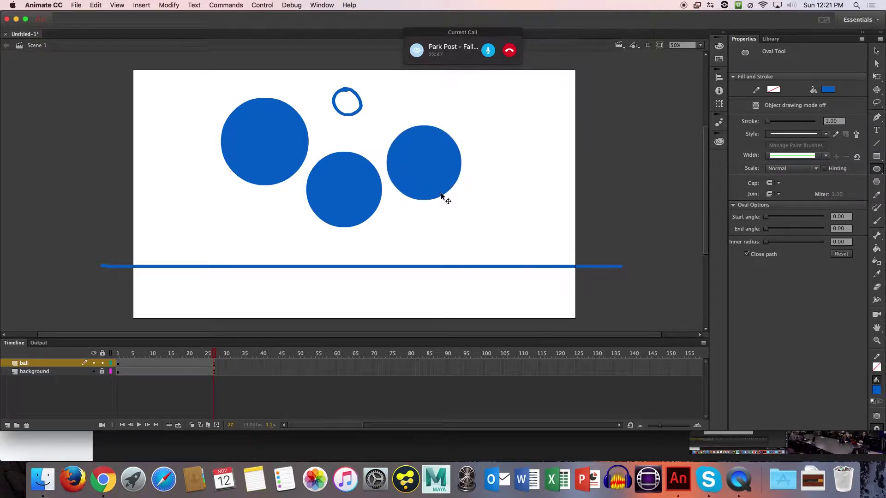
key("ctrl+z")
key("ctrl+z")
key("ctrl+z")
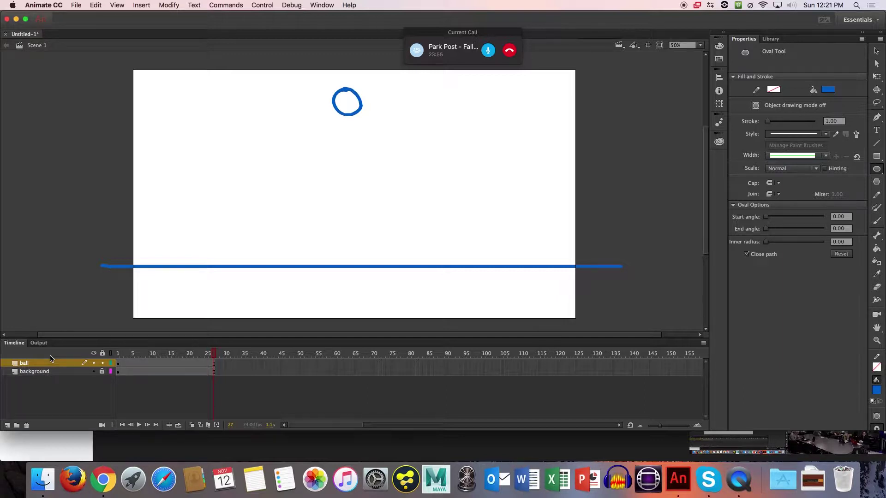
Delete the brushed ball on frame 1 and draw a filled circle of about 112 by 112 px there with the Oval Primitive tool
left_click(118, 363)
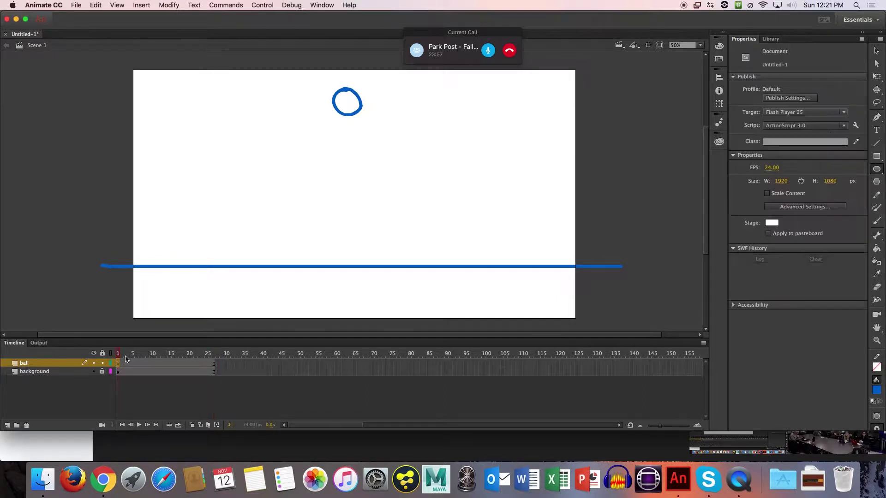
key("Delete")
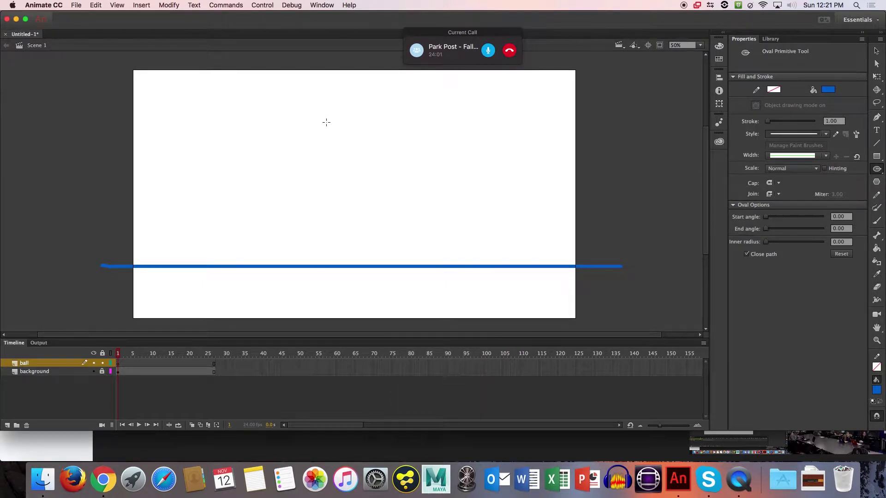
left_click_drag(326, 120, 341, 132)
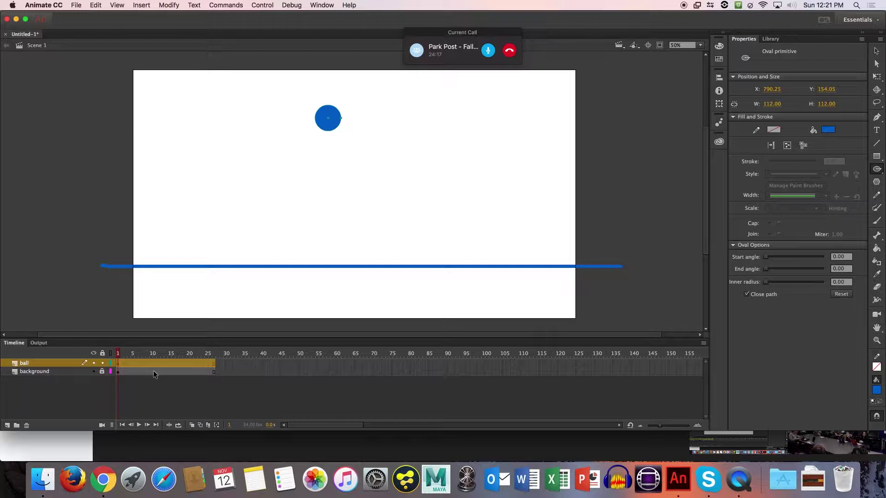
Step through the frames around frame 24 and extend the ball layer to frame 39
left_click(212, 362)
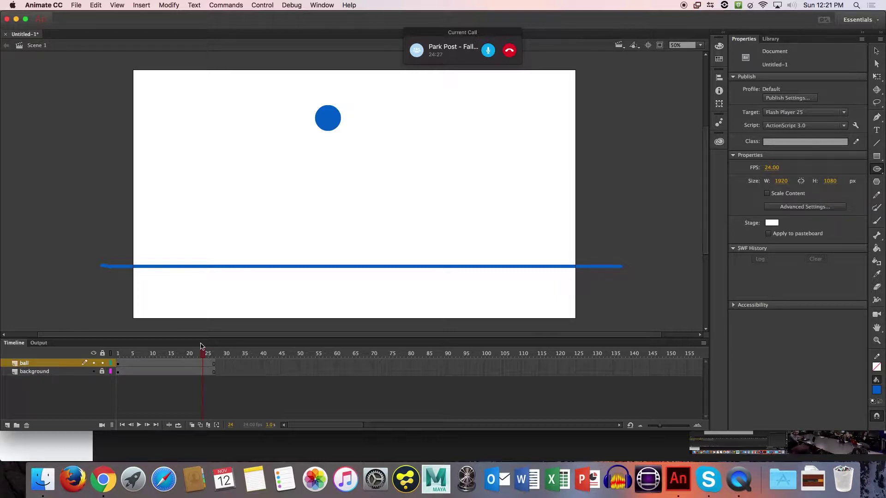
key("period")
key("period")
key("period")
left_click(253, 365)
key("F6")
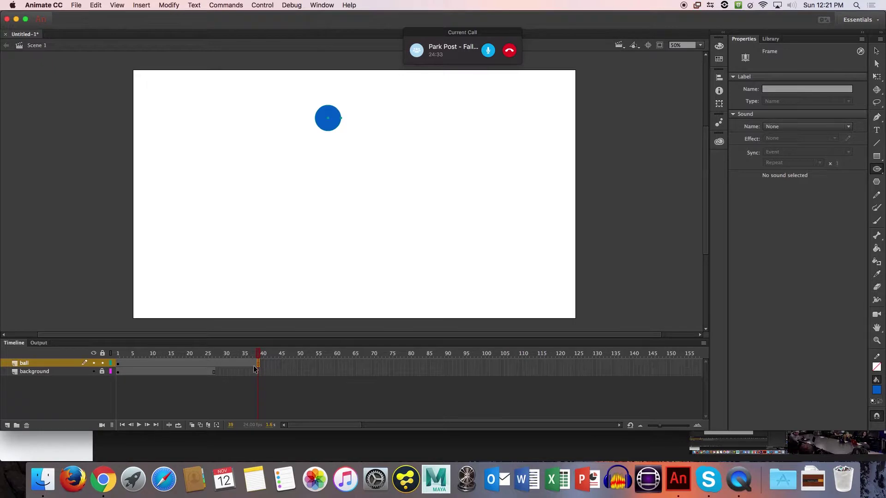
left_click(234, 393)
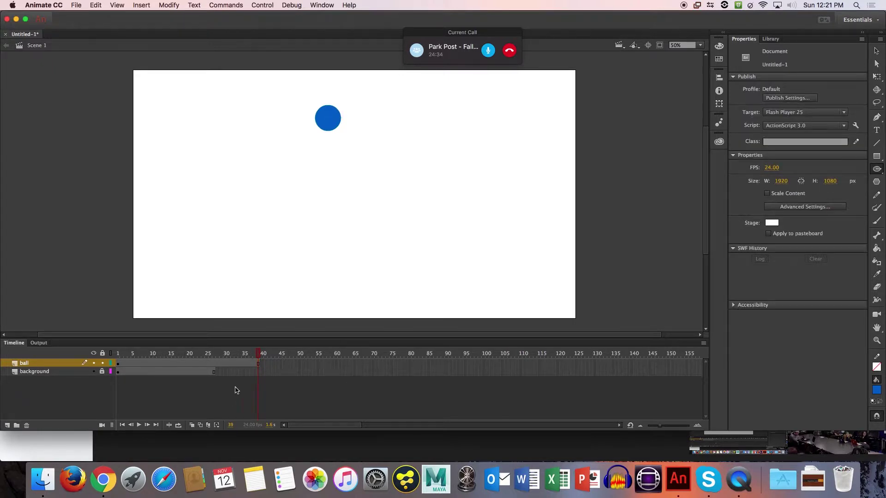
Insert three frames near frame 4 in both the ball and background layers, and move the playhead to about frame 24
left_click(128, 356)
key("F5")
key("F5")
key("F5")
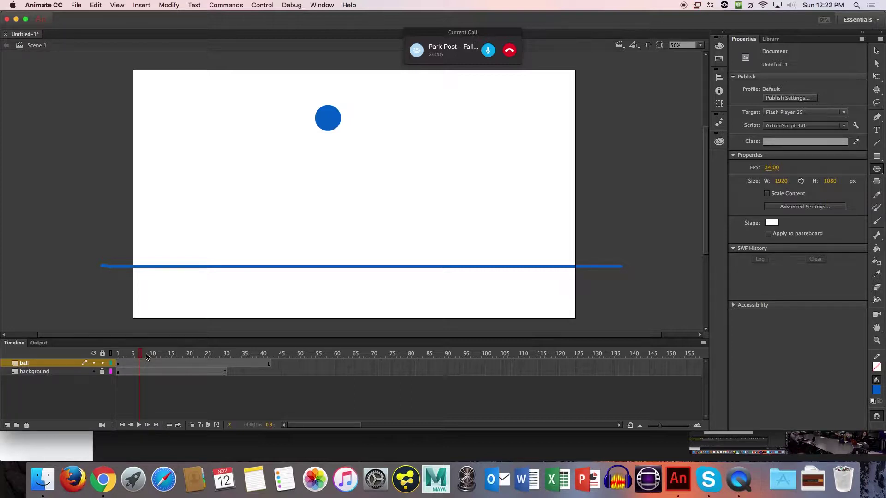
left_click(203, 354)
Try to move the ball layer's last frame from frame 42 to about frame 25, and undo the move
right_click(270, 363)
left_click(269, 364)
right_click(269, 364)
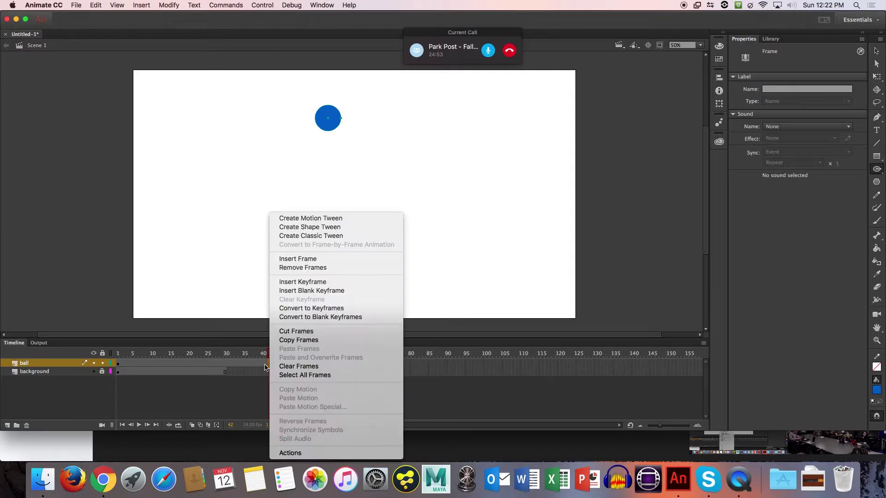
left_click(266, 368)
left_click(257, 395)
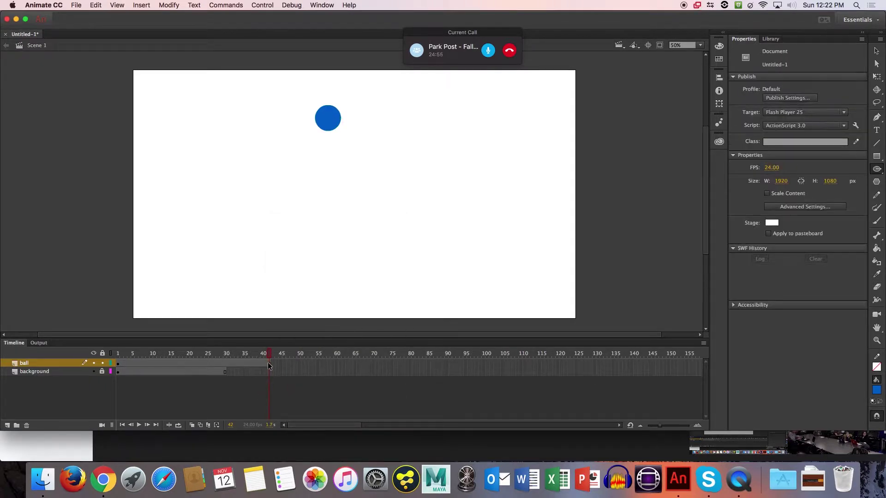
left_click(269, 364)
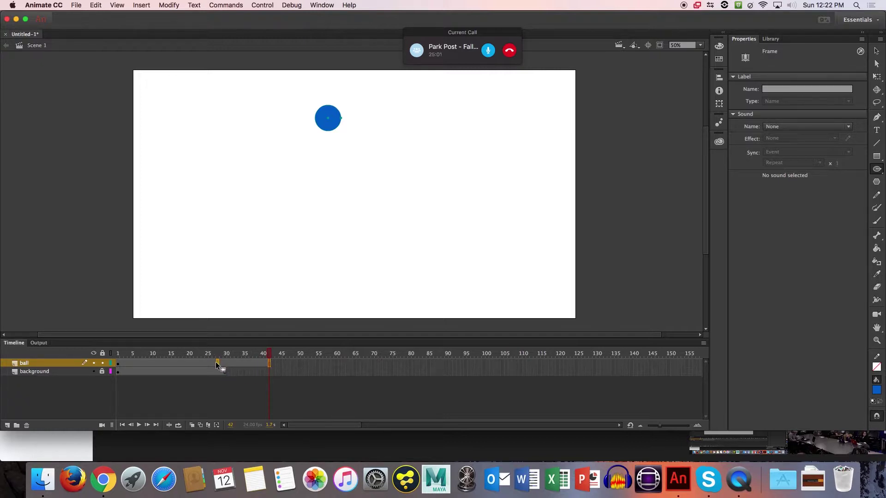
left_click_drag(210, 360, 205, 362)
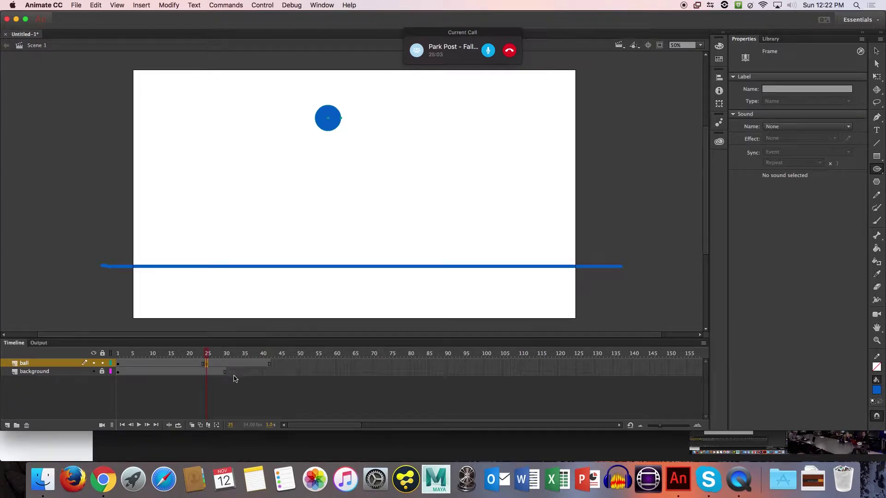
key("super+z")
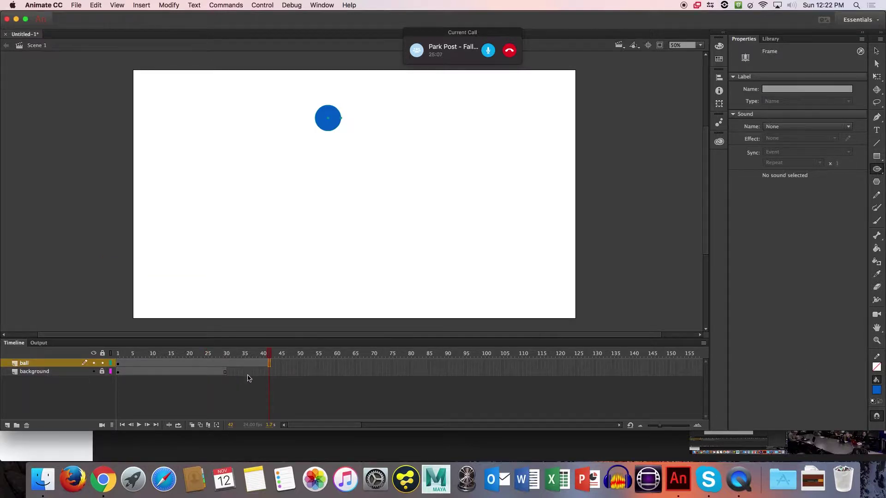
Remove frames 25 to 42 from the ball layer
left_click(269, 363)
left_click(270, 363)
left_click_drag(206, 363, 208, 364)
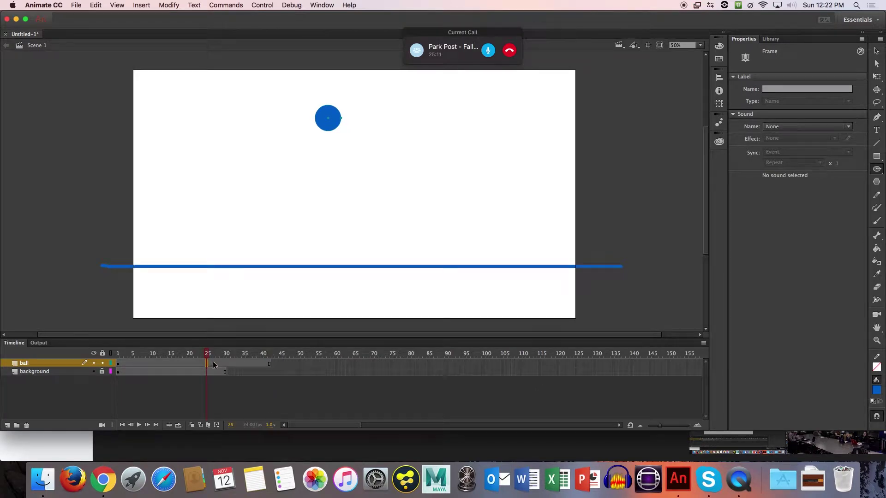
left_click(266, 364)
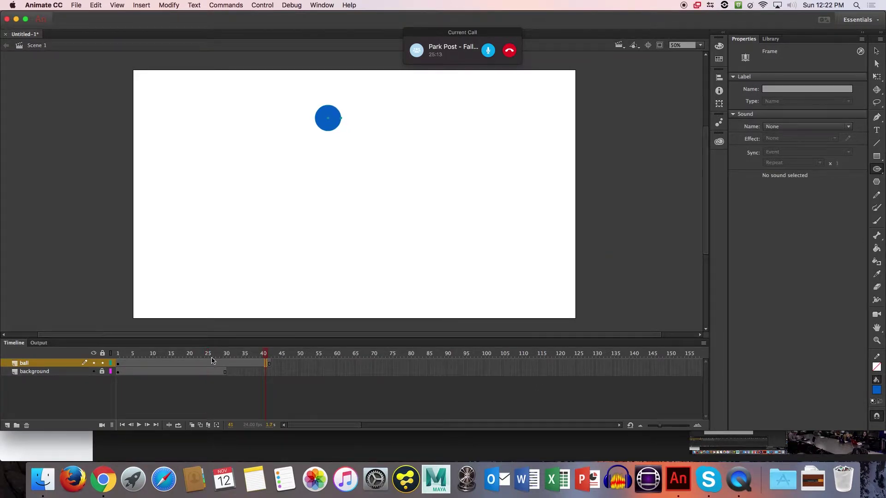
left_click(206, 363)
left_click(269, 363, "shift")
right_click(255, 366)
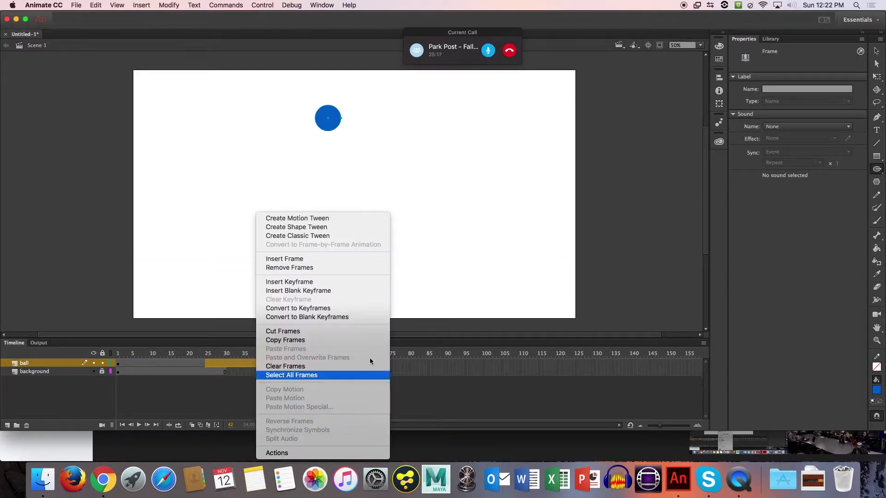
left_click(338, 268)
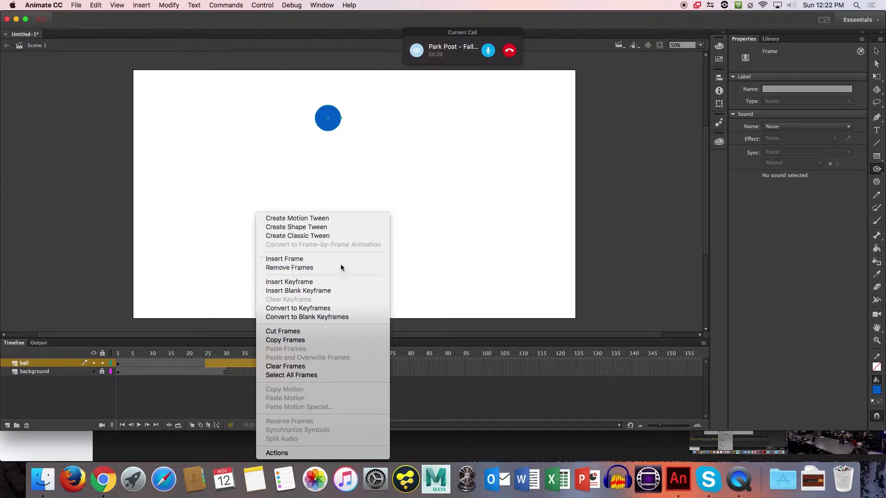
left_click(240, 388)
Remove frames 25 to 30 from the background layer
left_click(207, 372)
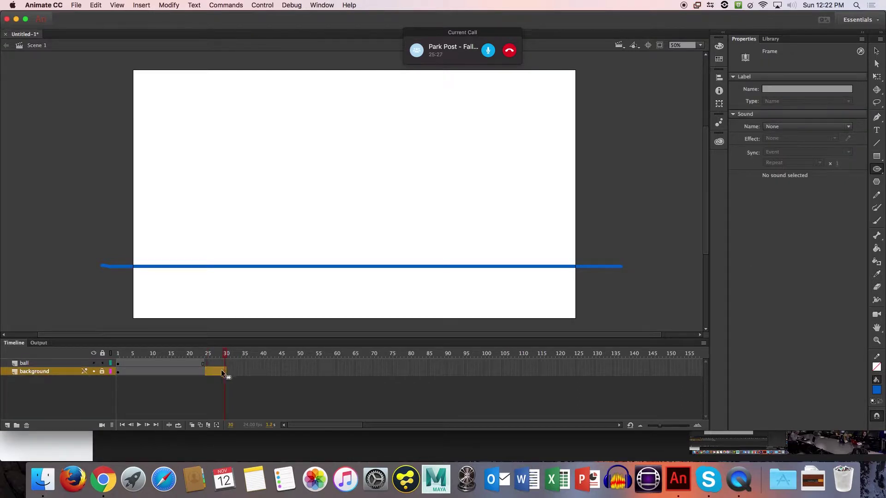
right_click(221, 372)
left_click(259, 269)
left_click(210, 396)
Insert a keyframe at frame 3 of the ball layer and move the ball straight down to about Y 190
left_click_drag(203, 357, 109, 375)
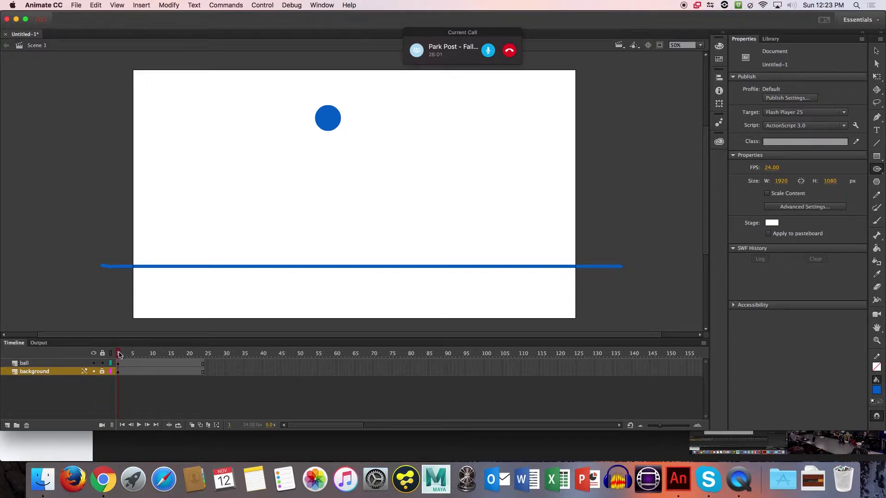
mouse_move(120, 355)
left_mouse_down()
mouse_move(203, 356)
mouse_move(118, 353)
left_mouse_up()
left_click(124, 362)
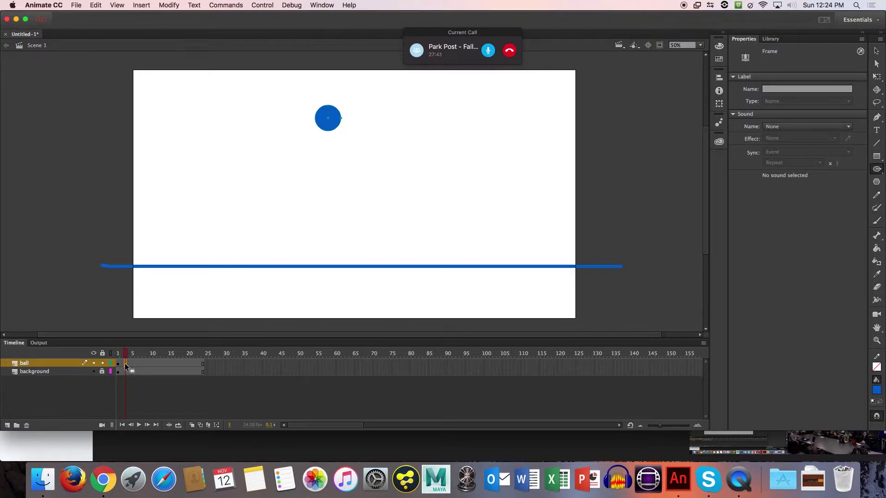
key("F6")
key("a")
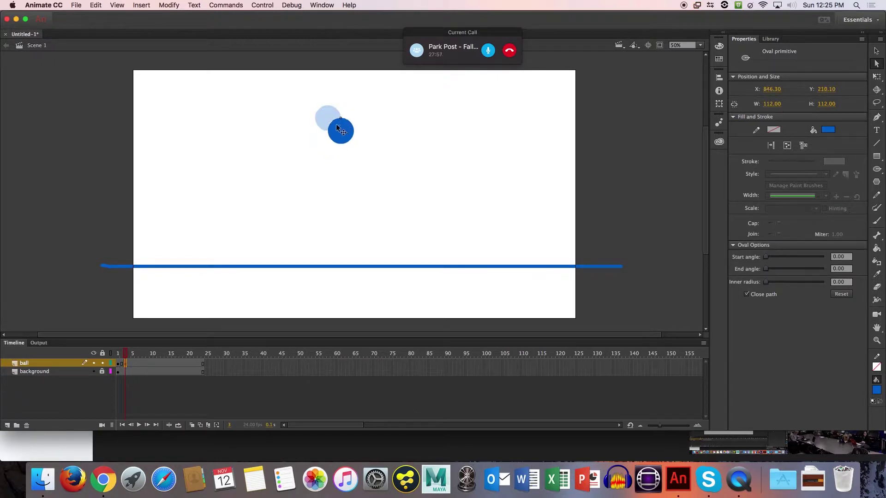
left_click_drag(337, 125, 332, 123)
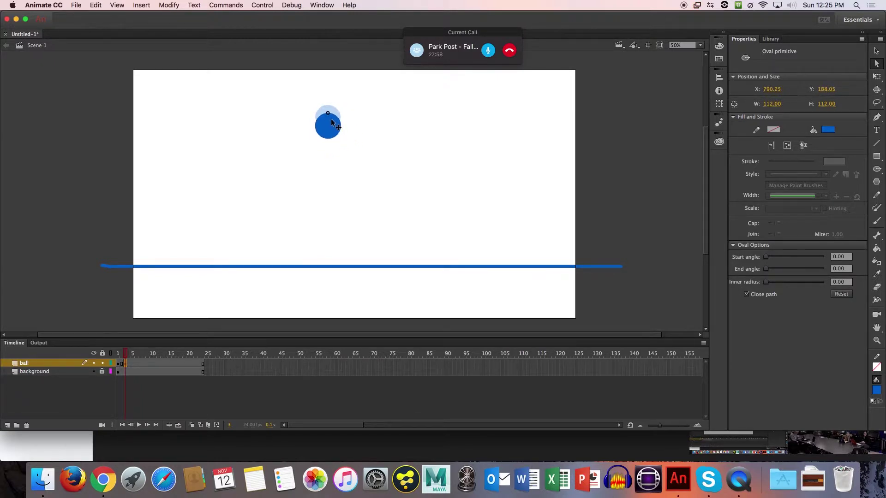
Insert a blank keyframe at frame 5 of the ball layer
left_click(133, 364)
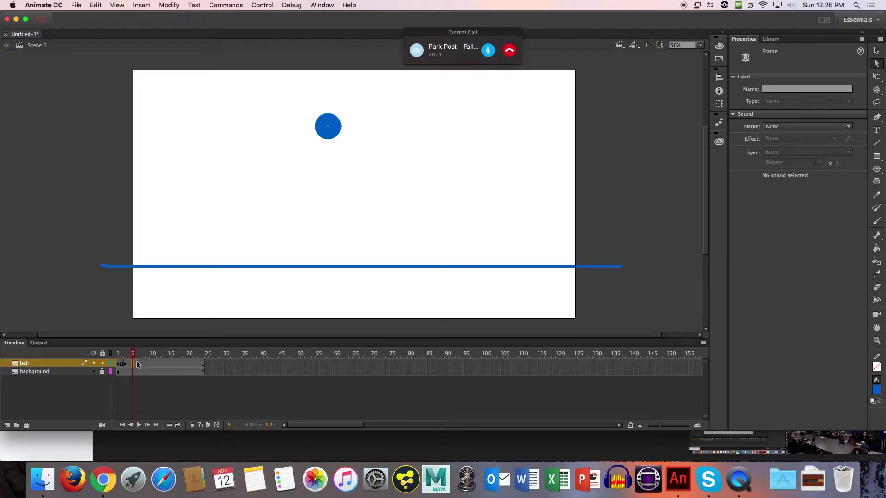
key("F7")
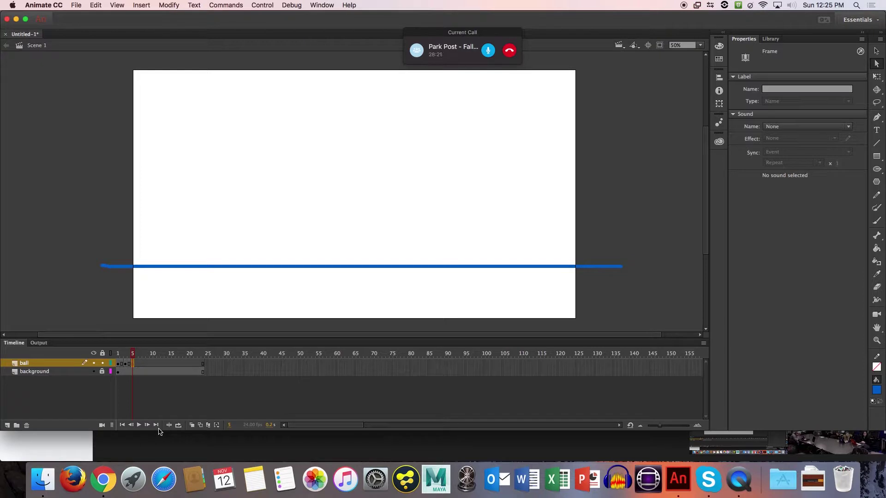
Turn on onion skinning, extend its range back to frame 1, and compare the ball on frames 3 and 5
left_click(192, 426)
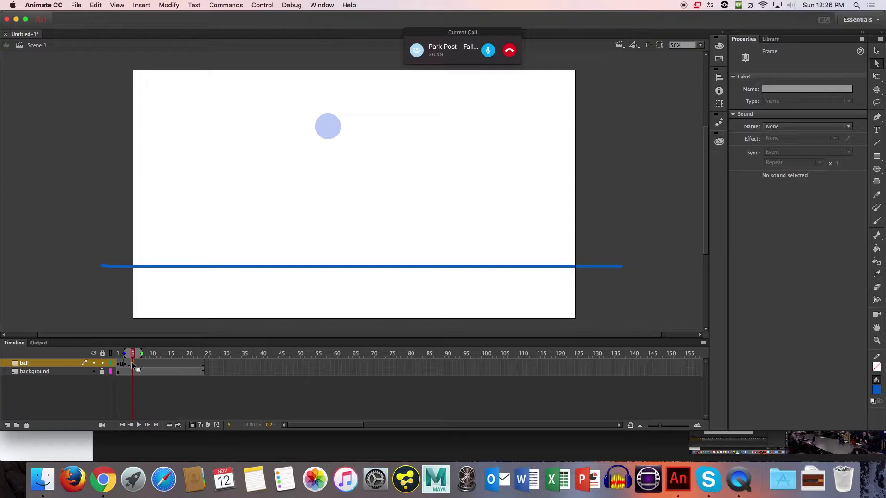
left_click_drag(133, 365, 129, 365)
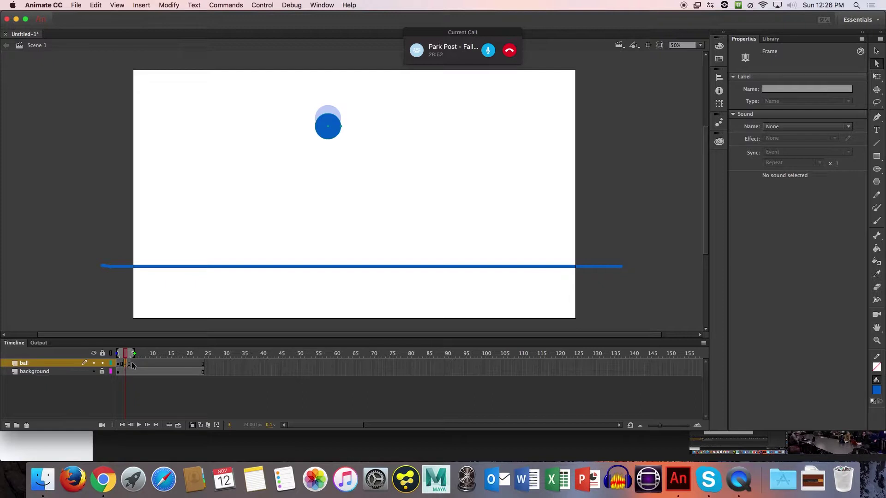
left_click(133, 365)
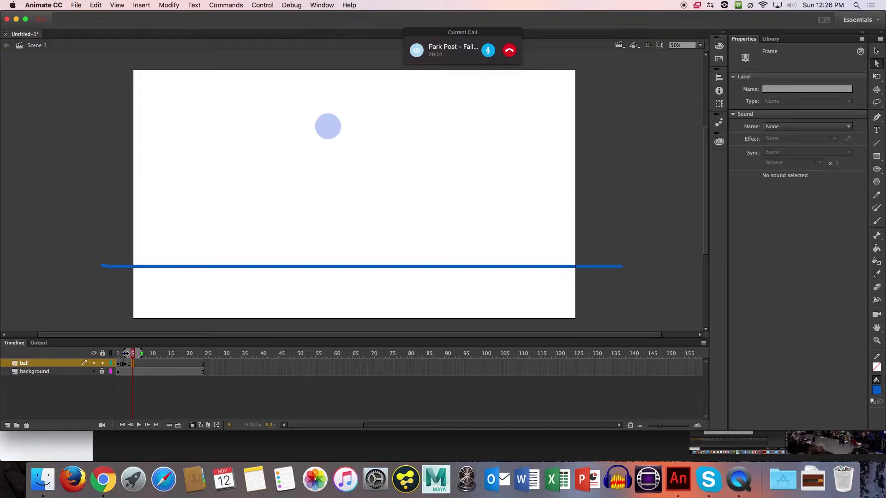
left_click(193, 426)
left_click_drag(125, 354, 116, 352)
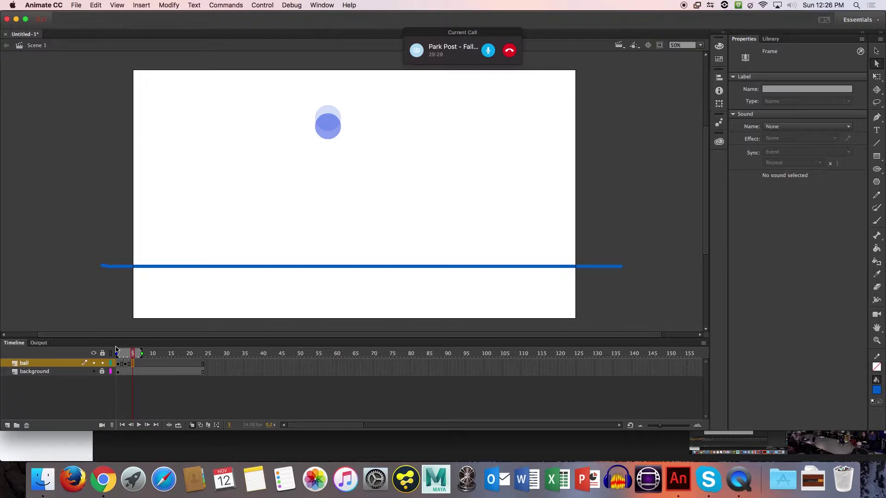
left_click_drag(117, 354, 126, 356)
left_click(124, 355)
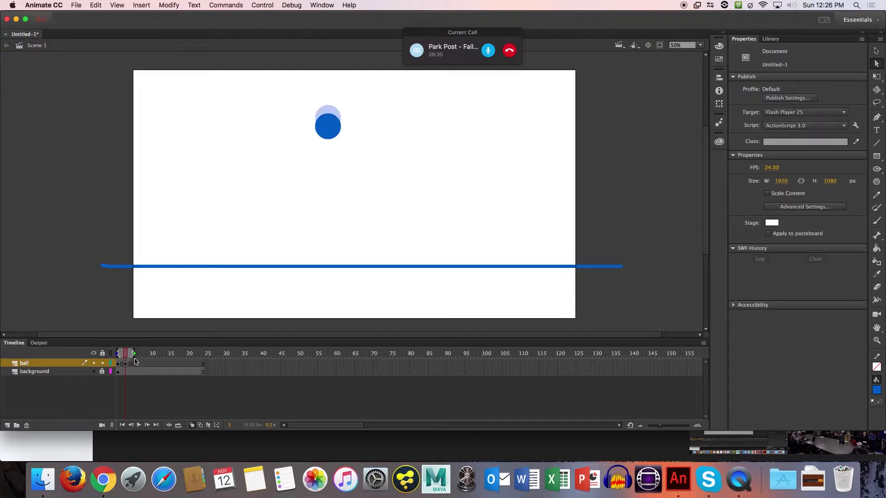
left_click(134, 365)
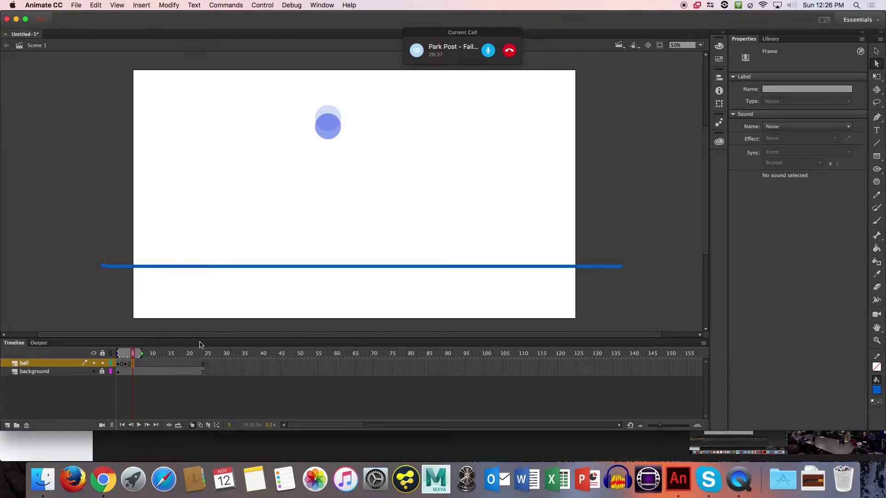
Draw a filled circle of about 116 by 116 px on frame 5 with the Oval Primitive tool, and clear that keyframe
left_click(877, 169)
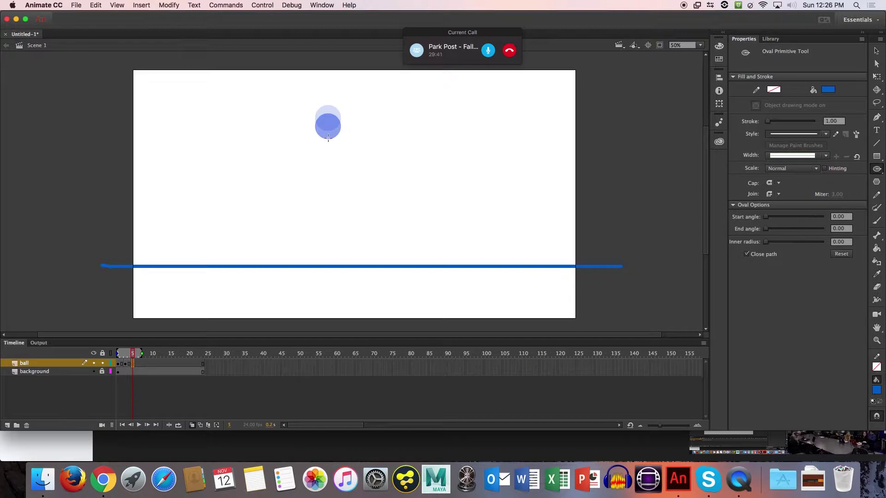
left_click_drag(327, 139, 344, 149)
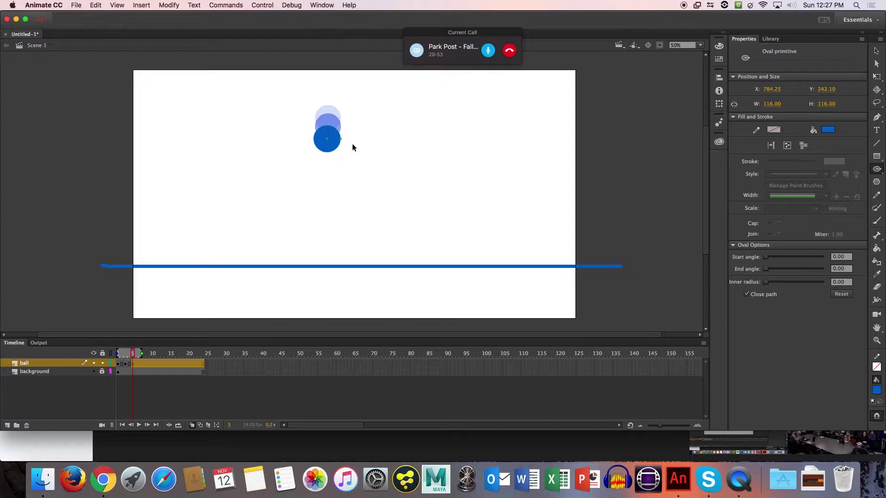
left_click(131, 363)
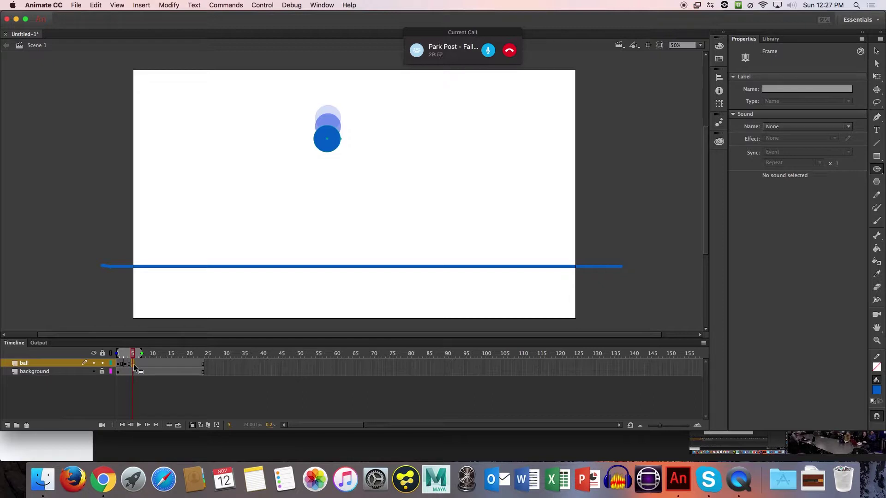
right_click(134, 362)
left_click(134, 362)
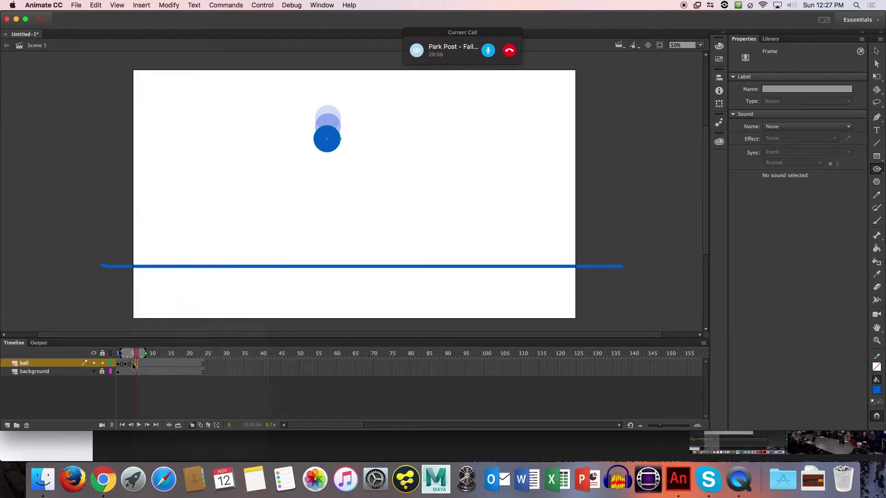
right_click(133, 362)
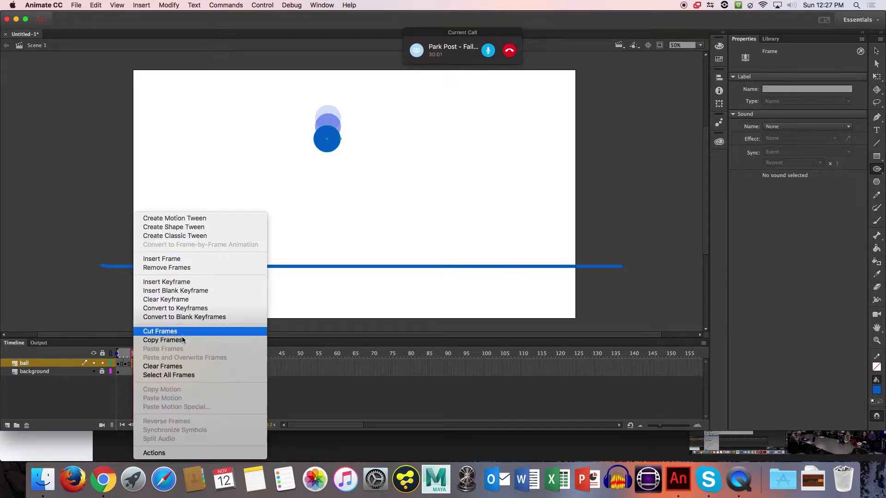
left_click(189, 301)
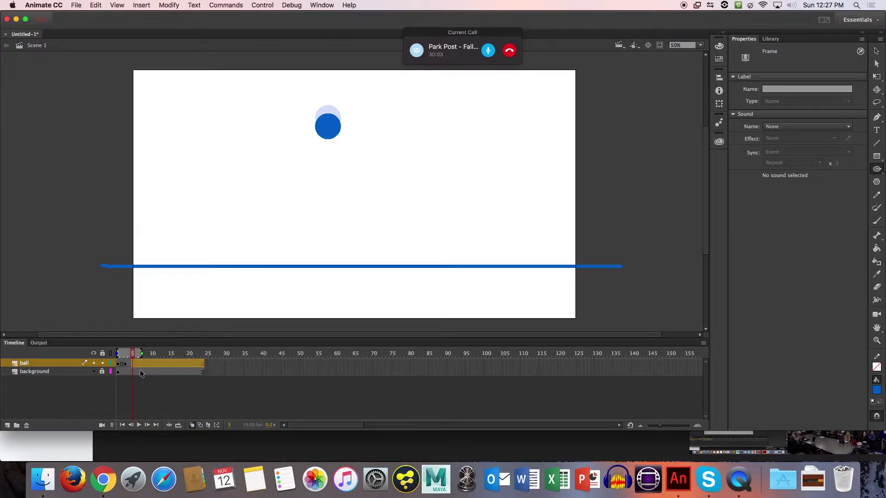
Insert a keyframe at frame 5 of the ball layer and move the ball straight down to about Y 254
left_click(132, 362)
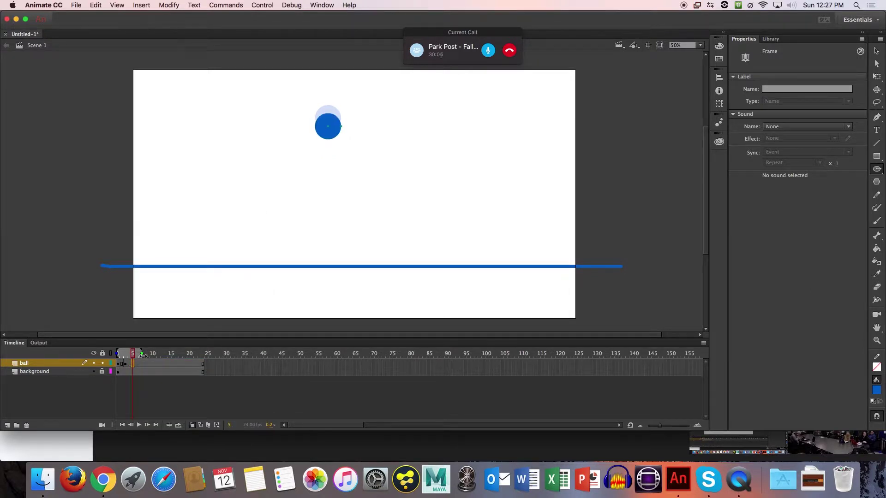
key("v")
left_click(328, 125)
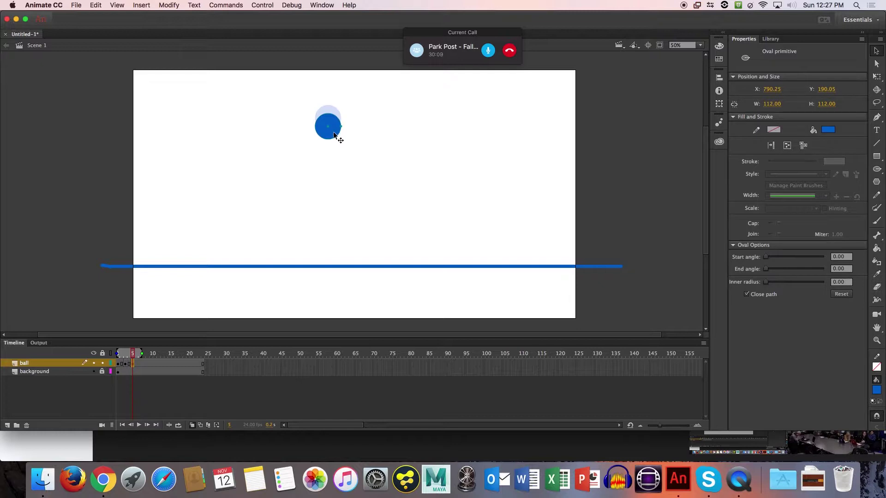
left_click_drag(335, 142, 336, 148)
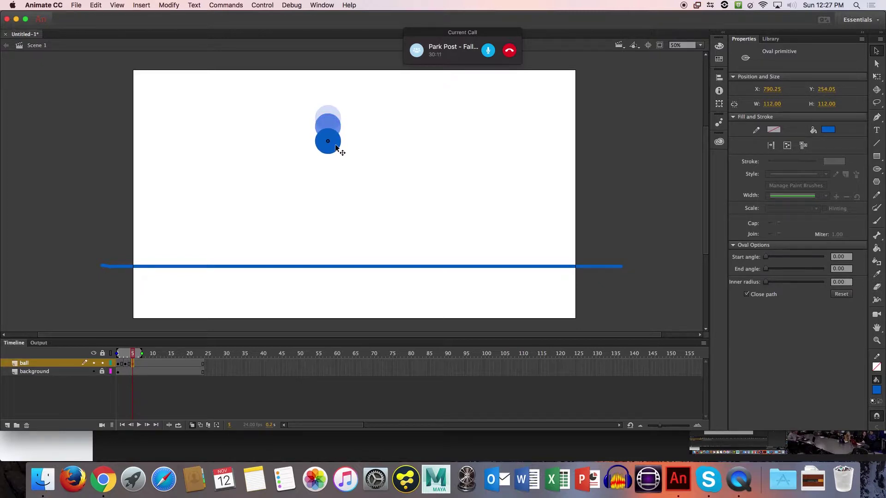
Add a ball keyframe at frame 7 with the ball lowered to about Y 364, and extend the onion skin range back to frame 1
left_click(139, 363)
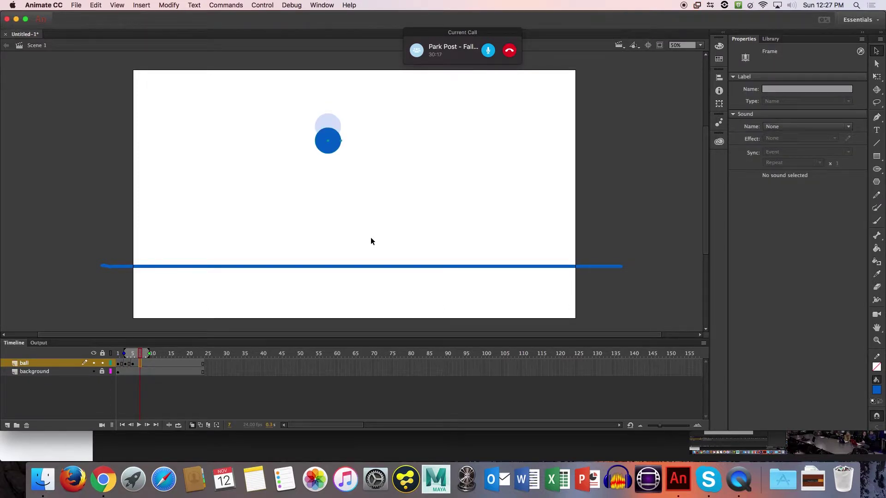
left_click_drag(331, 152, 336, 179)
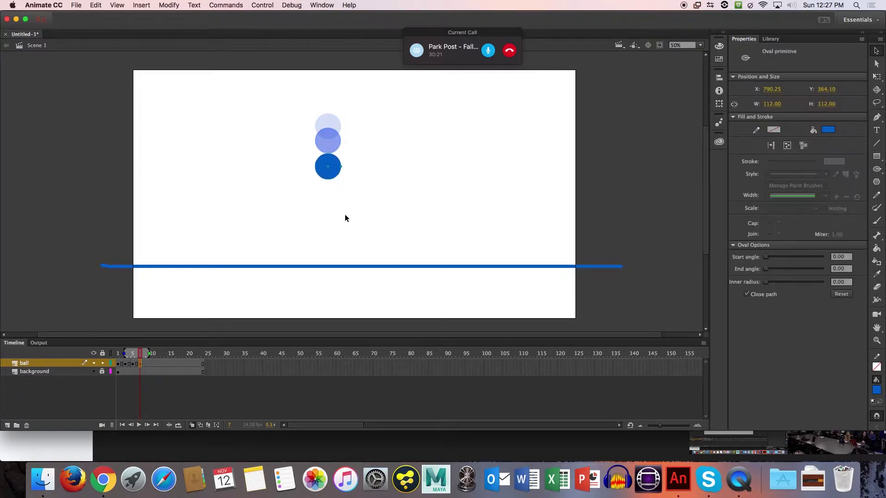
left_click_drag(124, 353, 100, 359)
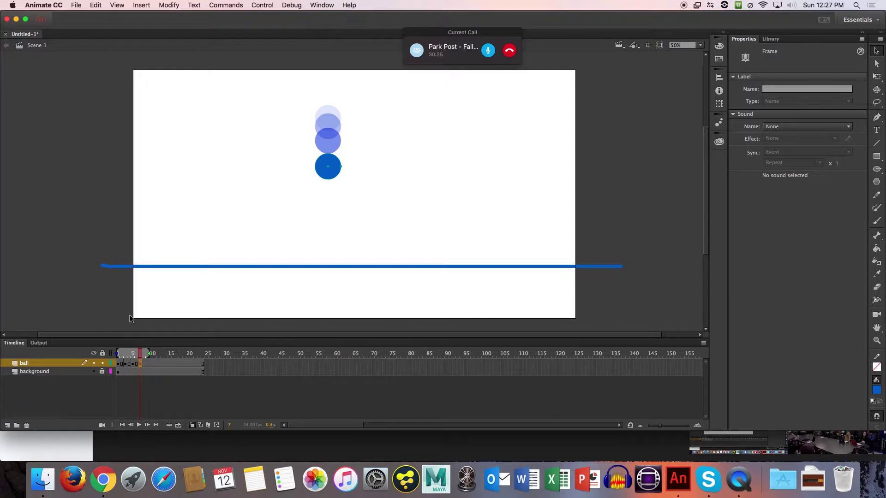
Add ball keyframes at frames 9 and 11, lowering the ball by a wider gap each time, to about Y 658 on frame 11
left_click(147, 363)
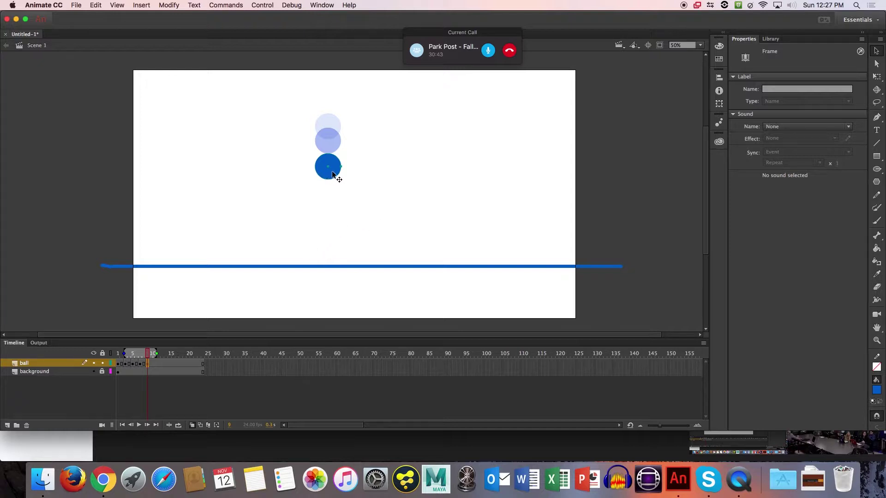
left_click_drag(334, 192, 334, 203)
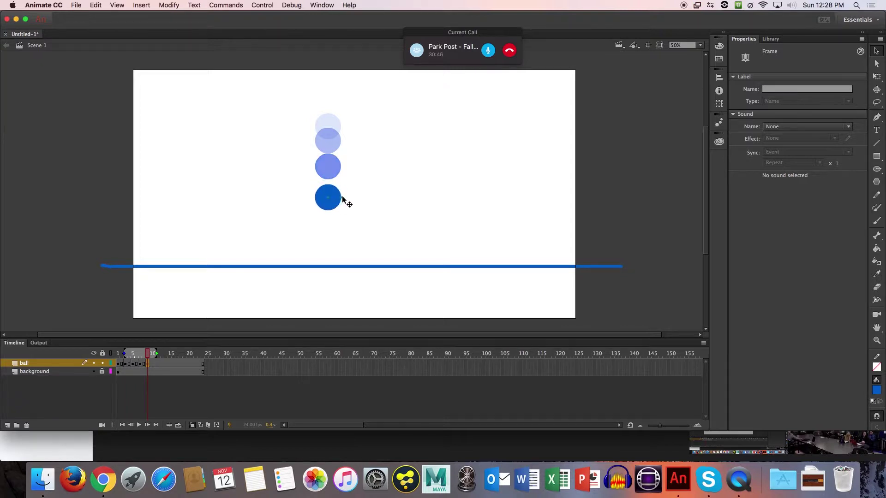
left_click(154, 362)
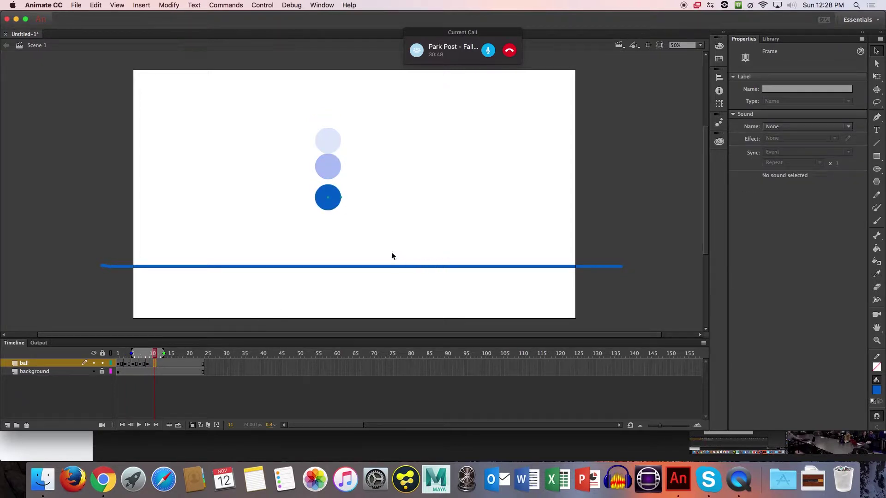
left_click_drag(330, 206, 332, 243)
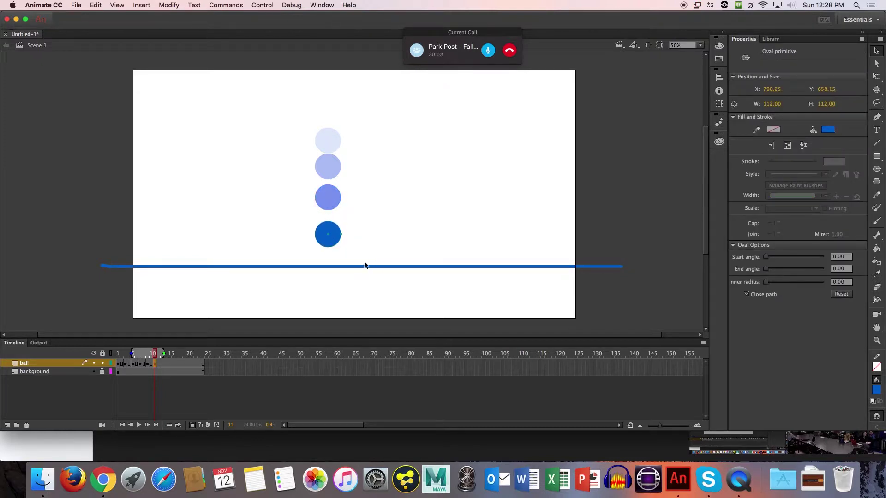
Add a ball keyframe at frame 13 with the ball on the ground line at about Y 751, and extend the onion skin range to frame 1
left_click(162, 363)
mouse_move(327, 238)
left_mouse_down()
mouse_move(331, 262)
mouse_move(332, 252)
left_mouse_up()
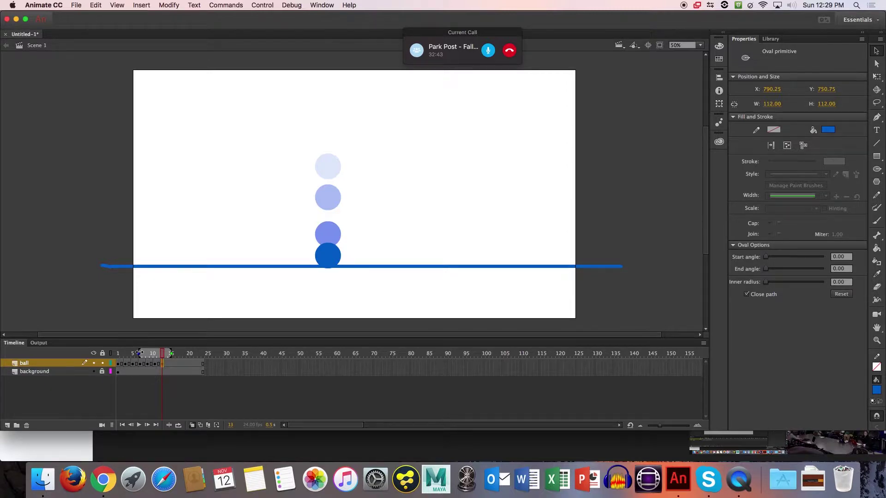
left_click_drag(139, 353, 115, 349)
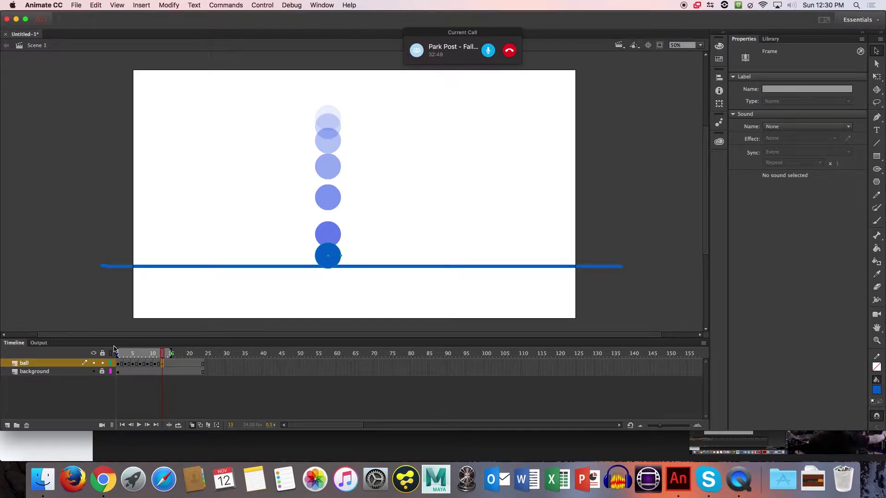
Scrub the timeline between frames 12 and 24 to review where the ball lands on the ground line
left_click(204, 353)
left_click(167, 354)
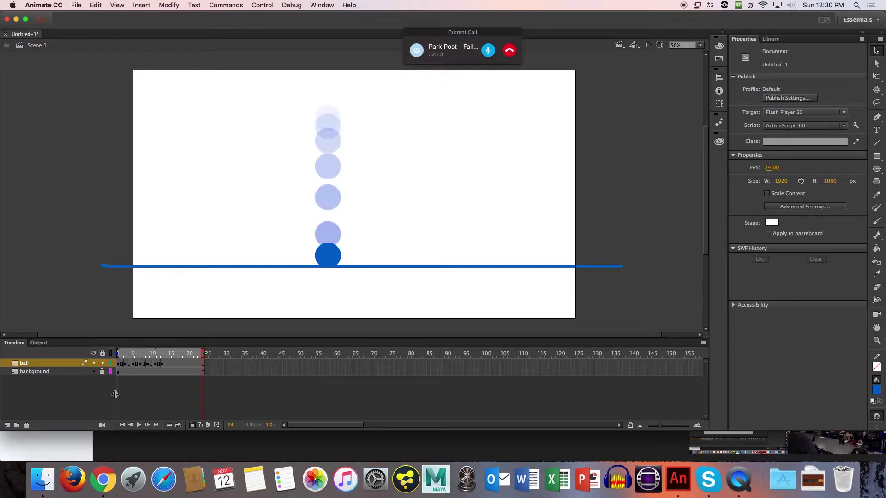
key("comma")
key("comma")
key("comma")
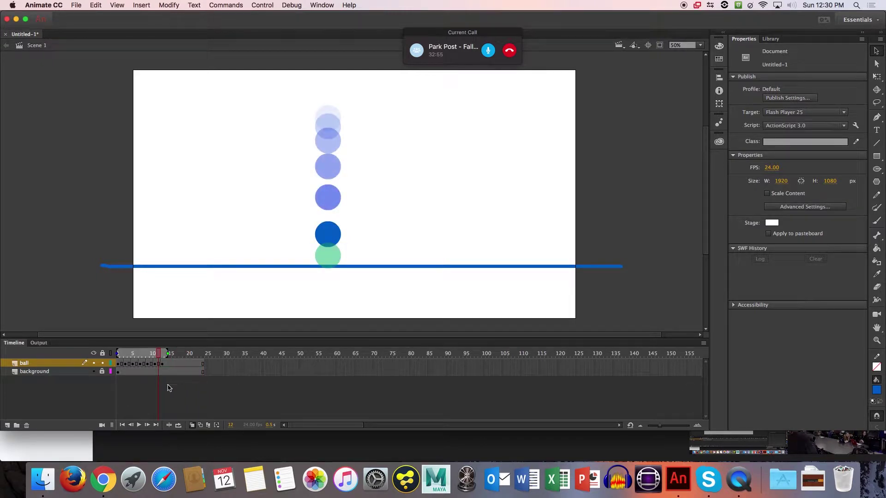
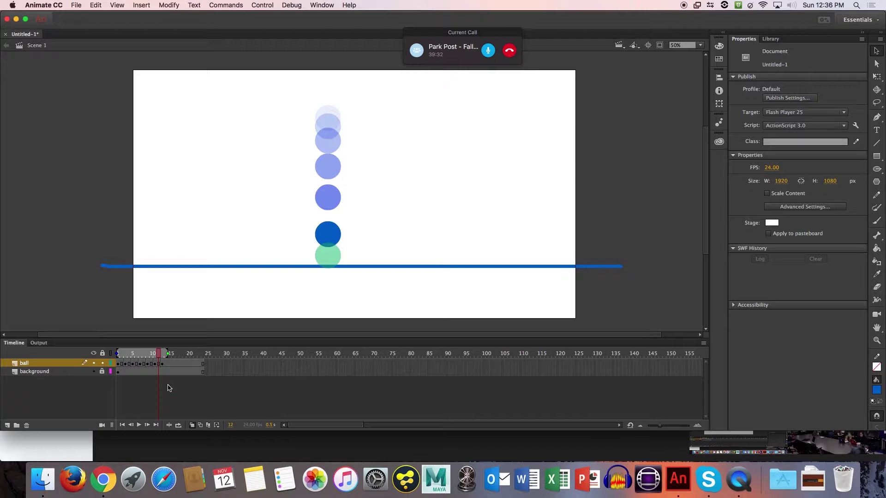
On frame 13, move the ball's transformation point to its base, squash it to about 79 px tall, and nudge it onto the ground line
left_click(162, 364)
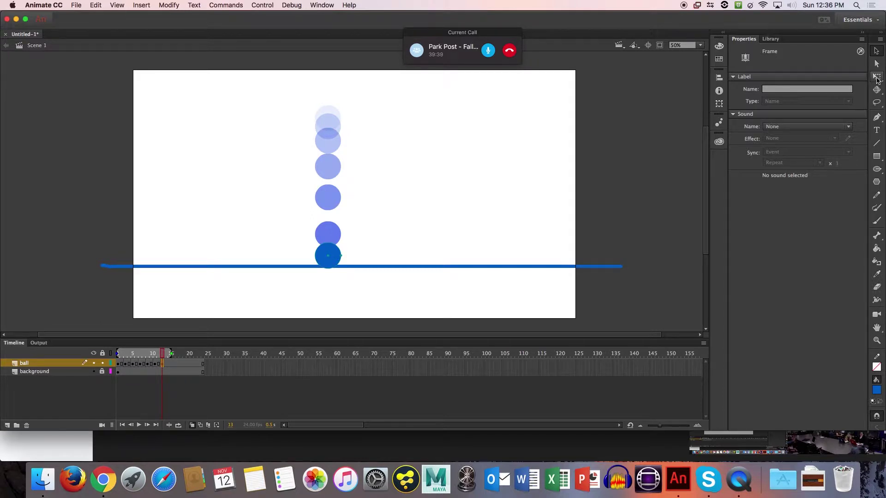
left_click(877, 77)
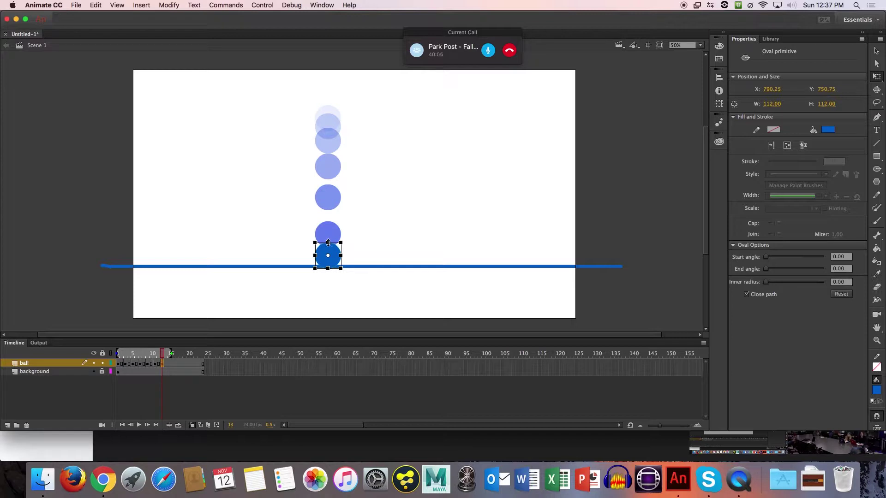
left_click_drag(328, 242, 328, 269)
left_click_drag(328, 242, 332, 248)
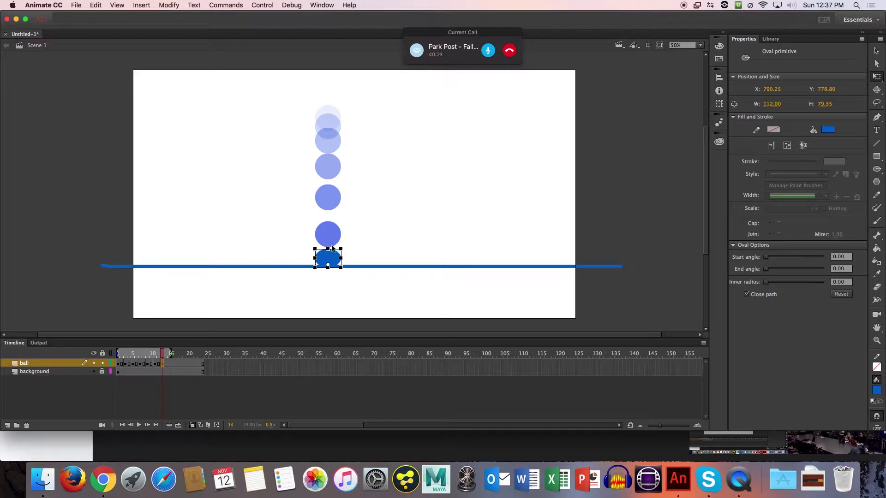
key("Down")
key("Down")
key("Down")
key("Up")
Add a ball keyframe at frame 15, stretch the ball to about 126 px tall, and raise it to about Y 661
left_click(167, 364)
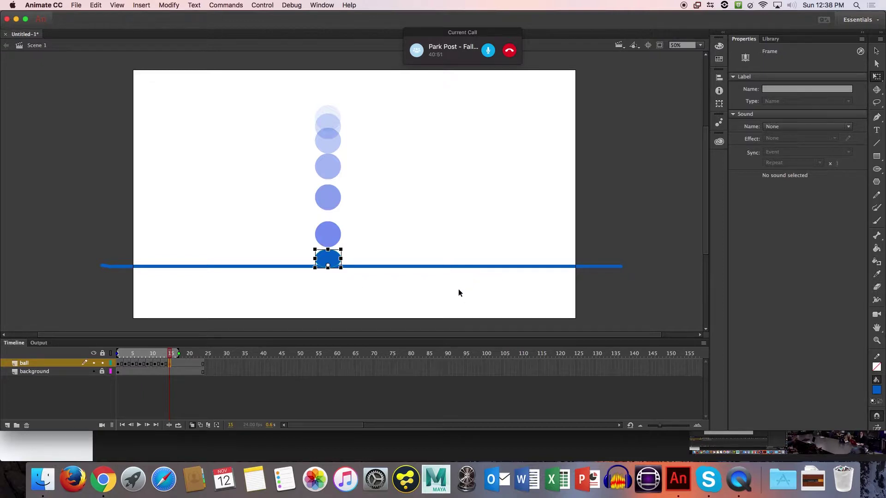
left_click_drag(329, 250, 328, 238)
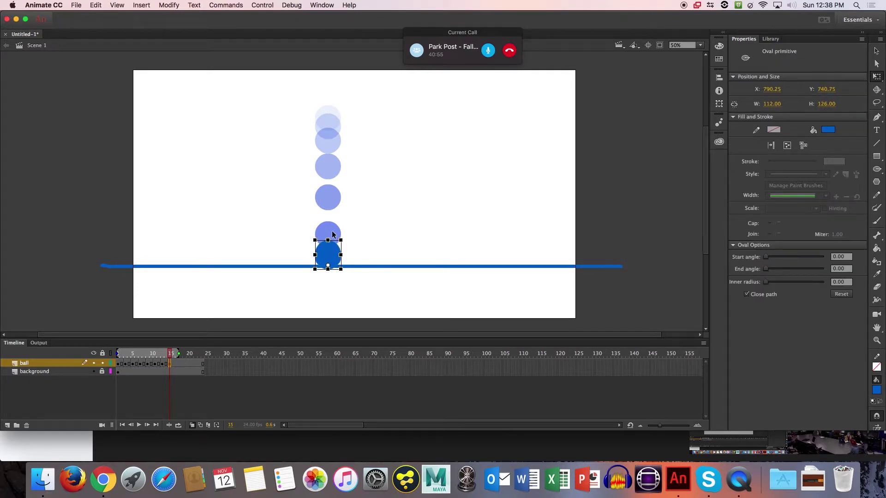
key("shift+Up")
key("shift+Up")
key("shift+Up")
key("shift+Up")
key("shift+Up")
key("shift+Up")
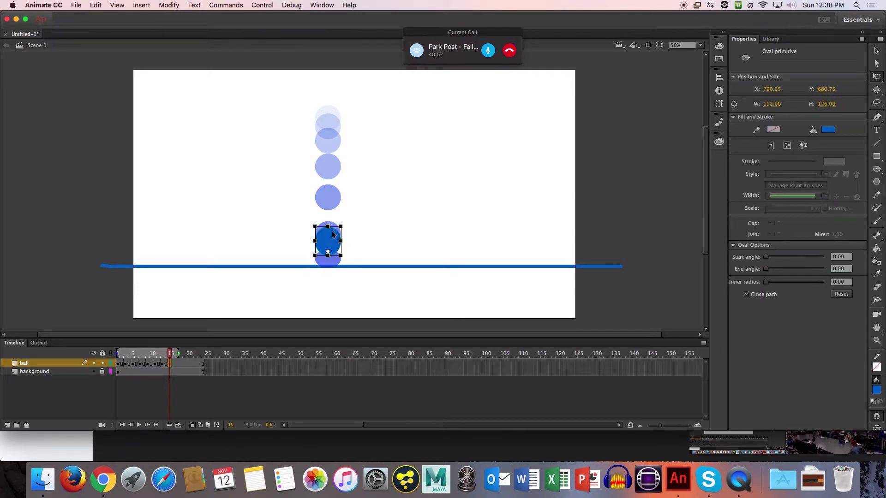
key("shift+Up")
key("shift+Up")
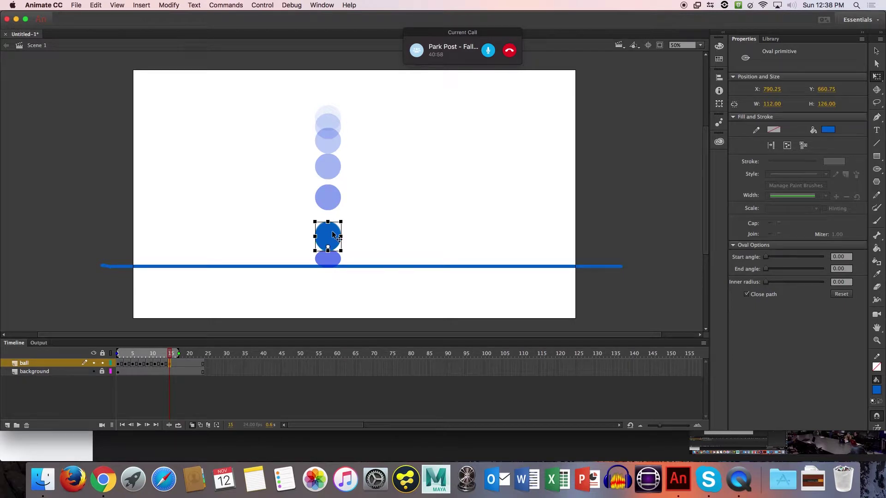
Insert a ball keyframe at frame 17 and raise the stretched ball by about 160 px
left_click(177, 363)
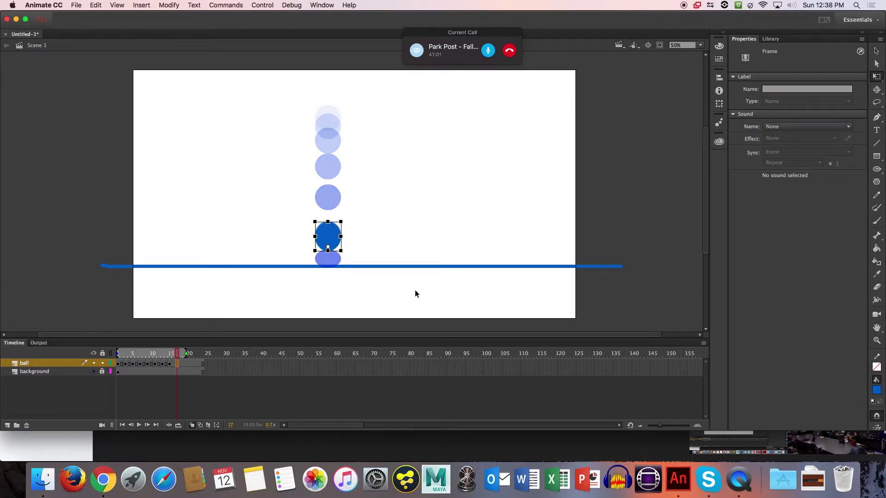
key("F6")
key("shift+Up")
key("shift+Up")
key("shift+Up")
key("shift+Up")
key("shift+Up")
key("shift+Up")
key("shift+Up")
key("shift+Up")
key("shift+Up")
key("shift+Up")
key("shift+Up")
key("shift+Up")
key("shift+Up")
key("shift+Up")
key("shift+Up")
key("shift+Up")
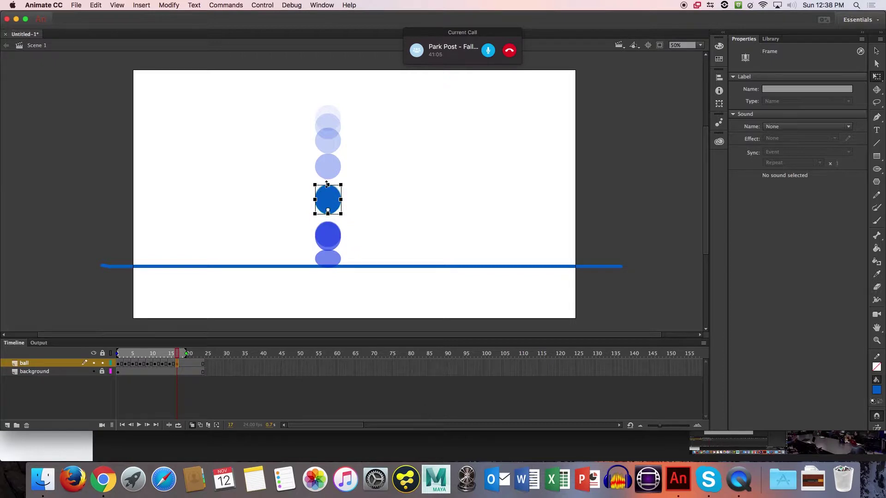
Reduce the frame 17 ball's height to about 117 px and nudge it up to about Y 501
left_click(326, 187)
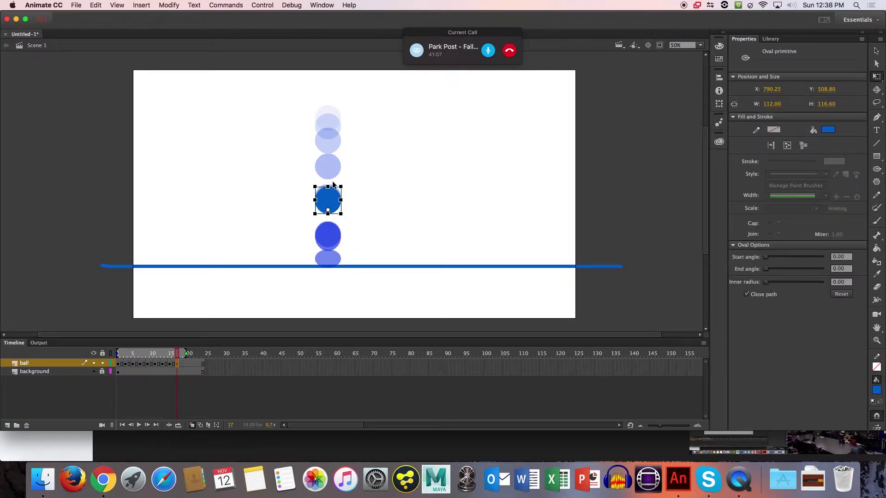
key("Up")
key("Up")
key("Up")
key("Up")
key("Up")
key("Up")
key("Up")
key("Up")
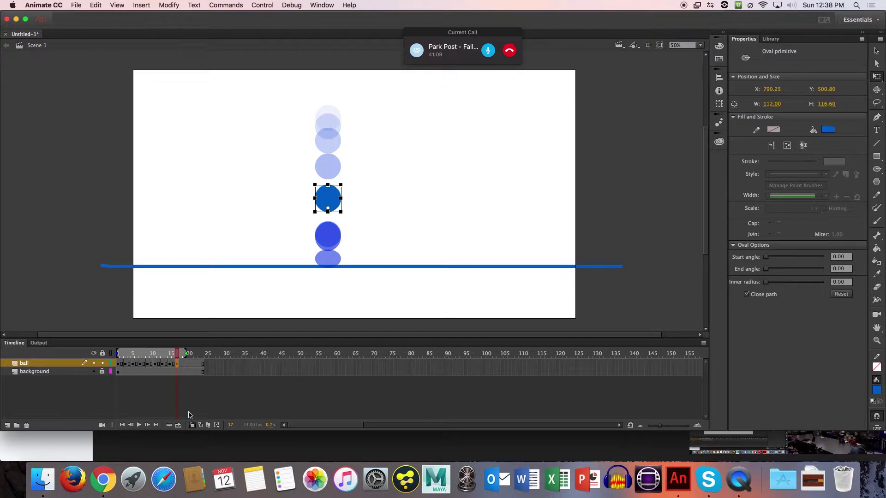
With the playhead at frame 19, lower the ball held from frame 17 by about 20 px
left_click(183, 364)
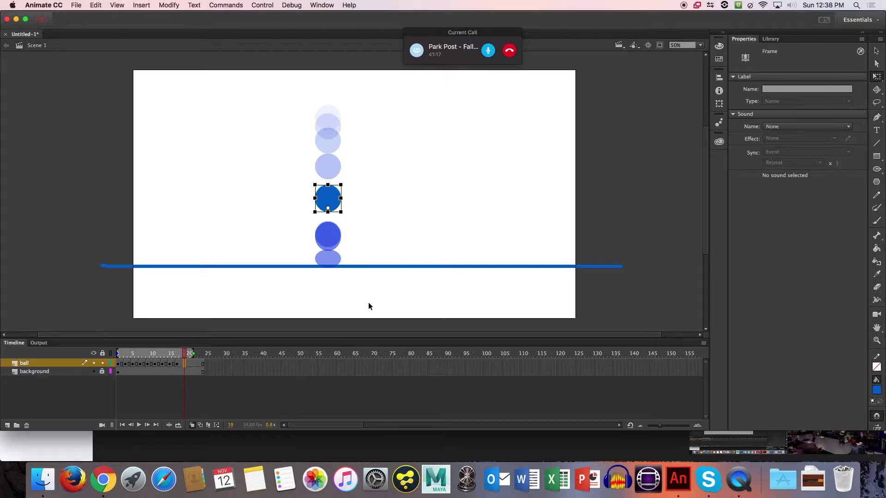
key("shift+Down")
key("shift+Down")
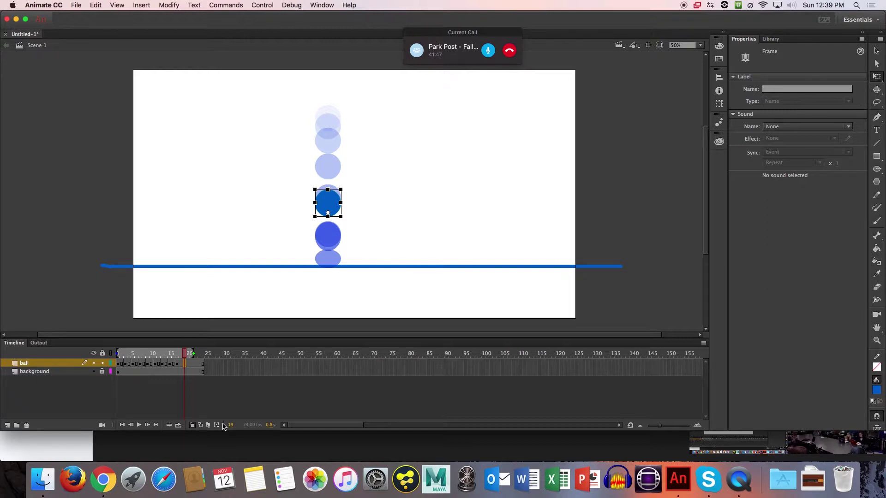
Step through the ball frames between 15 and 24, with onion skinning on and off, to check the rebound spacing
left_click(176, 367)
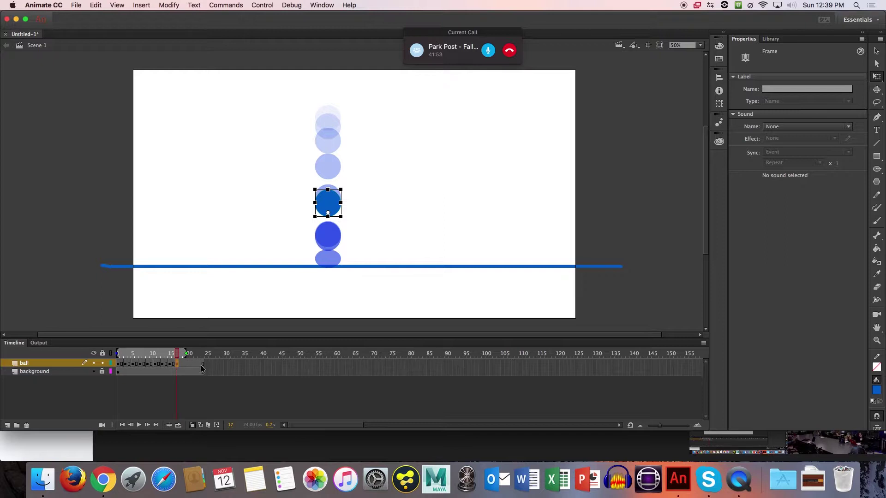
left_click(203, 363)
left_click(184, 363)
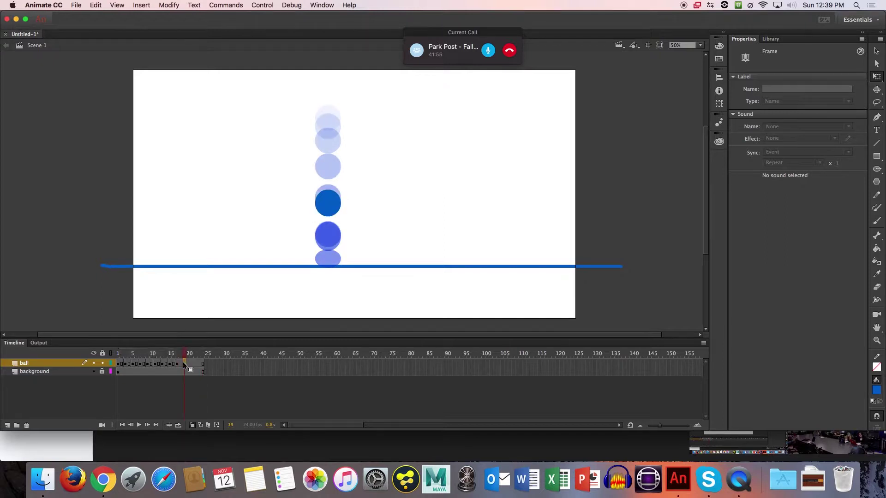
key("period")
key("period")
key("period")
key("period")
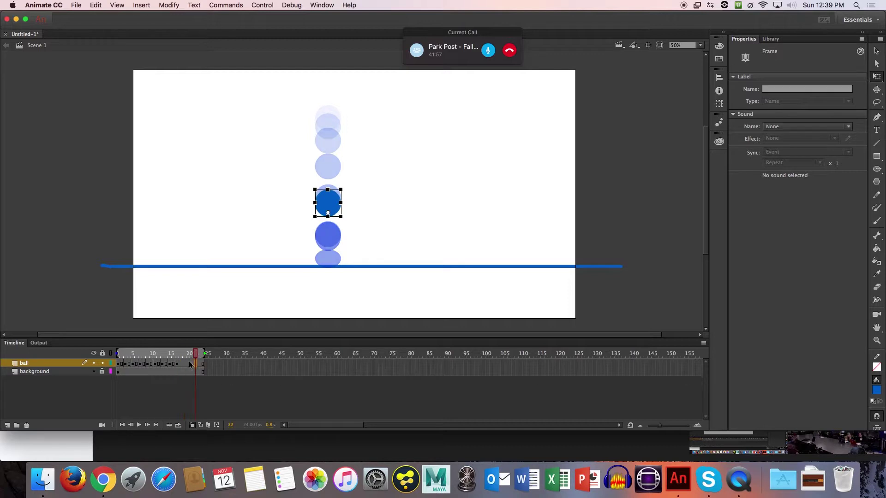
left_click(176, 363)
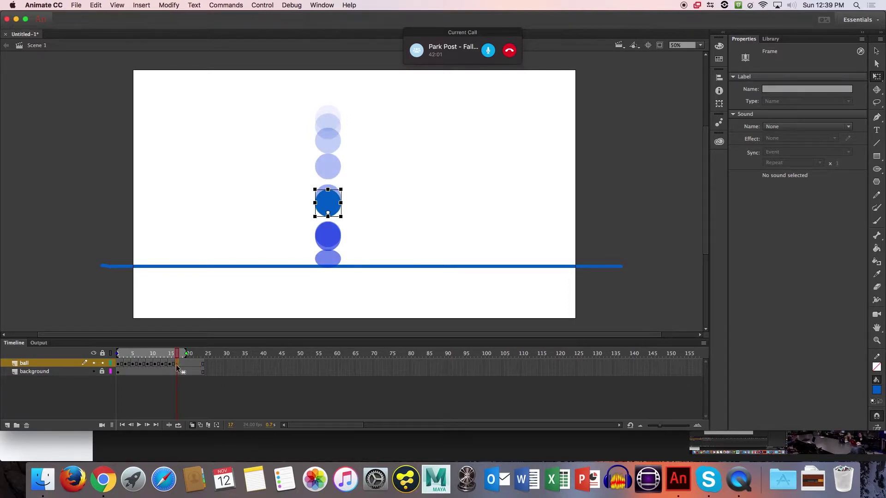
left_click(192, 425)
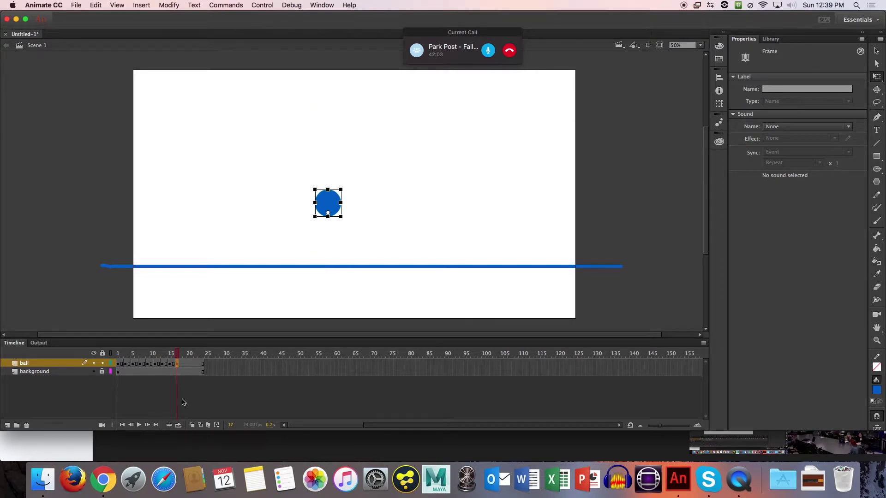
left_click(171, 365)
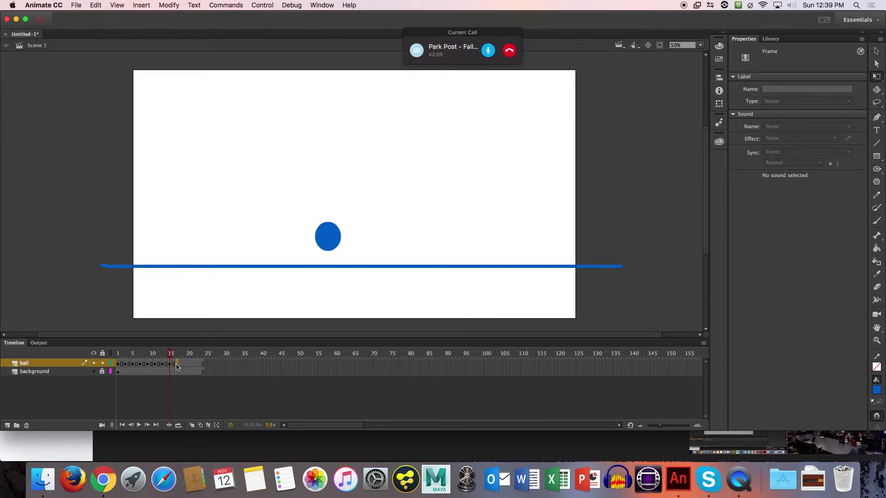
left_click(180, 367)
Turn onion skinning back on, add a ball keyframe at frame 19, and shorten the ball to 105 px tall at about Y 391
left_click(184, 364)
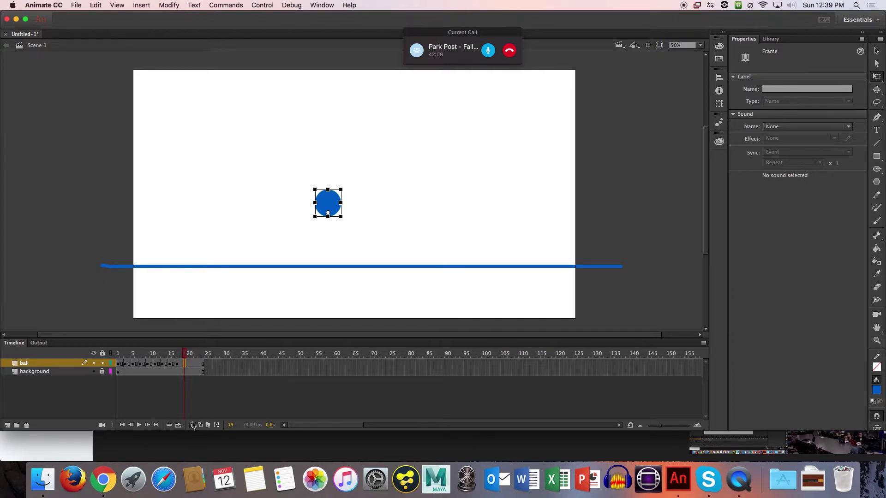
left_click(192, 425)
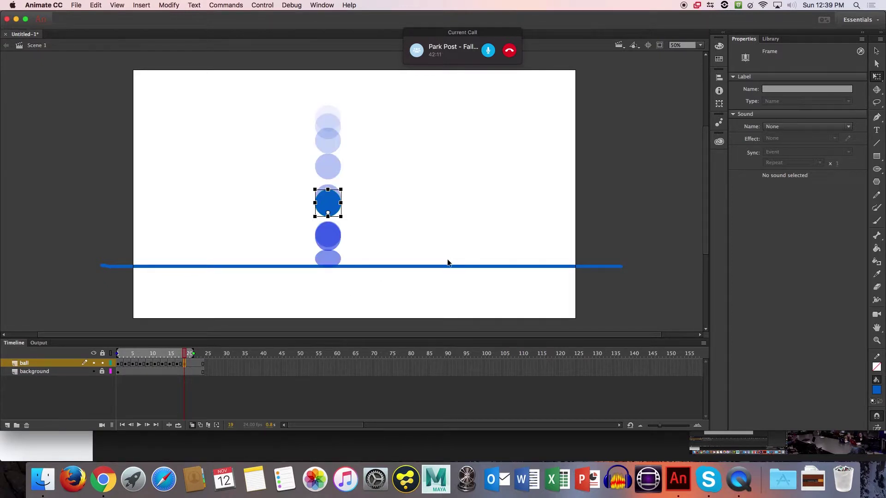
left_click(328, 191)
left_click_drag(329, 200, 330, 182)
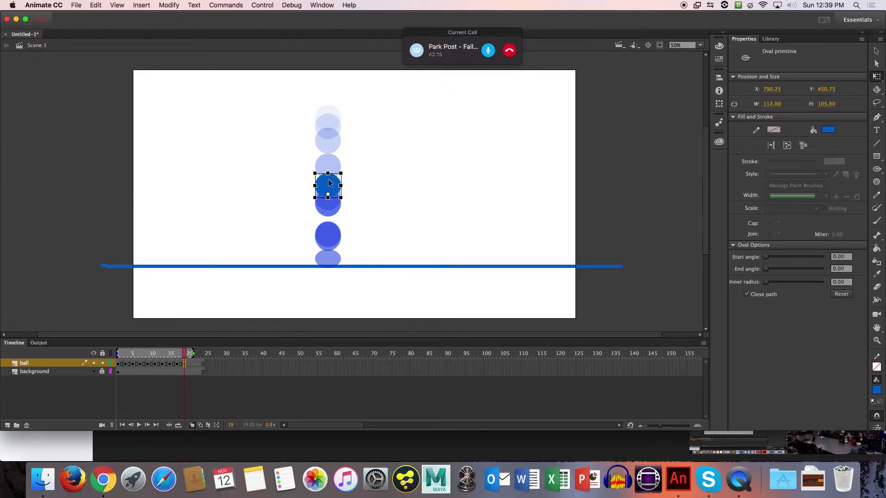
key("shift+Up")
key("shift+Up")
key("shift+Up")
key("shift+Up")
key("shift+Up")
key("shift+Up")
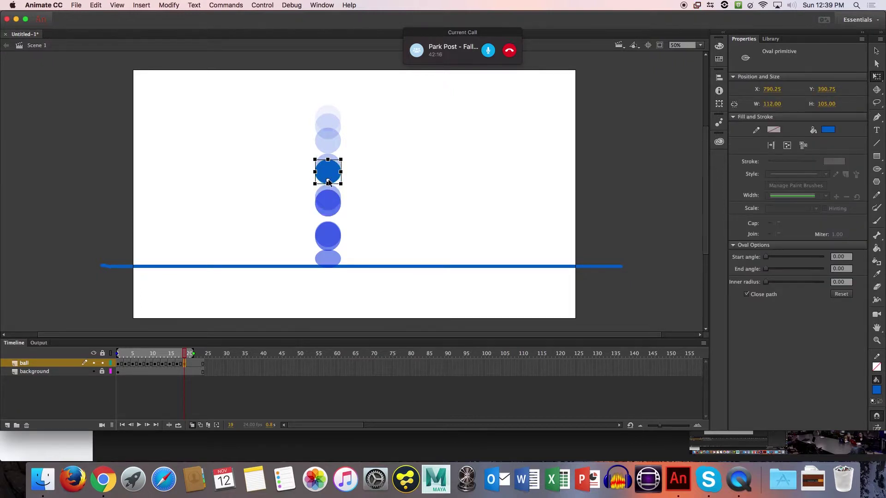
Add a ball keyframe at frame 21 and raise the ball by about 60 px
left_click(191, 363)
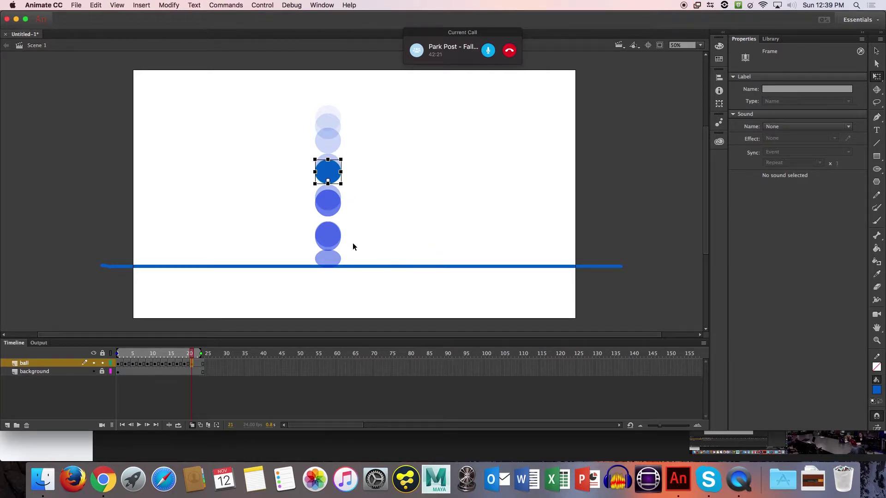
key("shift+Up")
key("shift+Up")
key("shift+Up")
key("shift+Up")
key("shift+Up")
key("shift+Up")
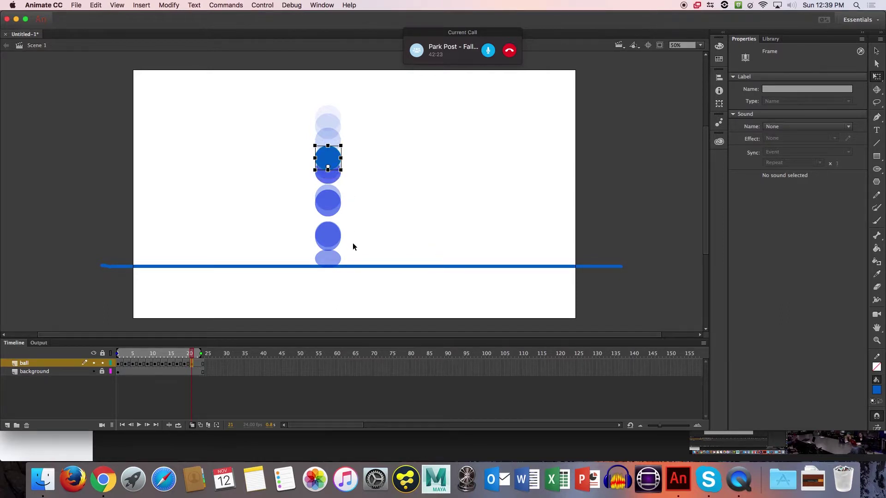
Add a ball keyframe at frame 23 and nudge the ball up by about 21 px to slow the rise
left_click(199, 364)
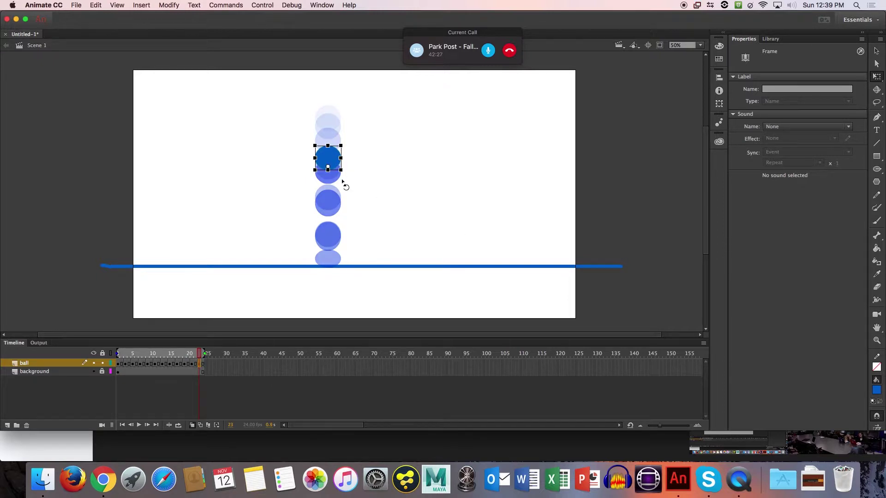
key("Up")
key("Up")
key("Up")
key("Up")
key("Up")
key("Up")
key("Up")
key("Up")
key("Up")
key("Up")
key("Up")
key("Up")
key("Up")
key("Up")
key("Up")
key("Up")
key("Up")
key("Up")
key("Up")
key("Up")
key("Up")
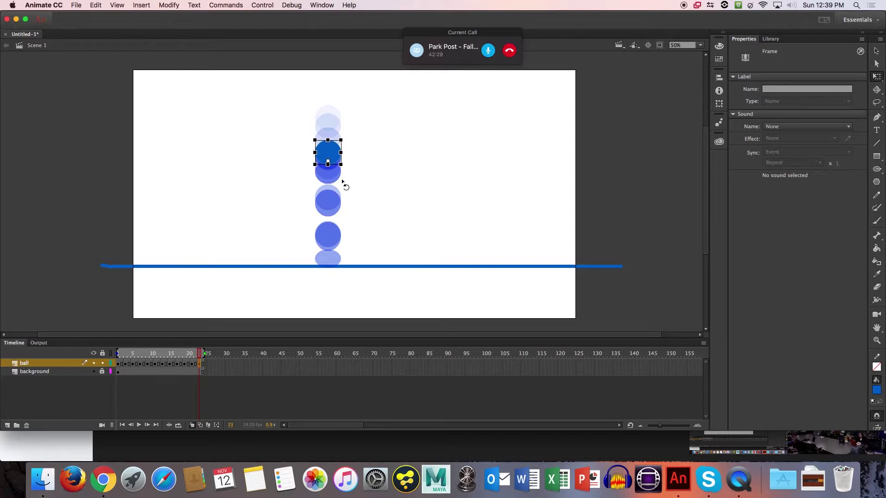
Add ball keyframes at frames 25 and 27, and raise the ball on frame 25 by about 20 px
left_click(204, 364)
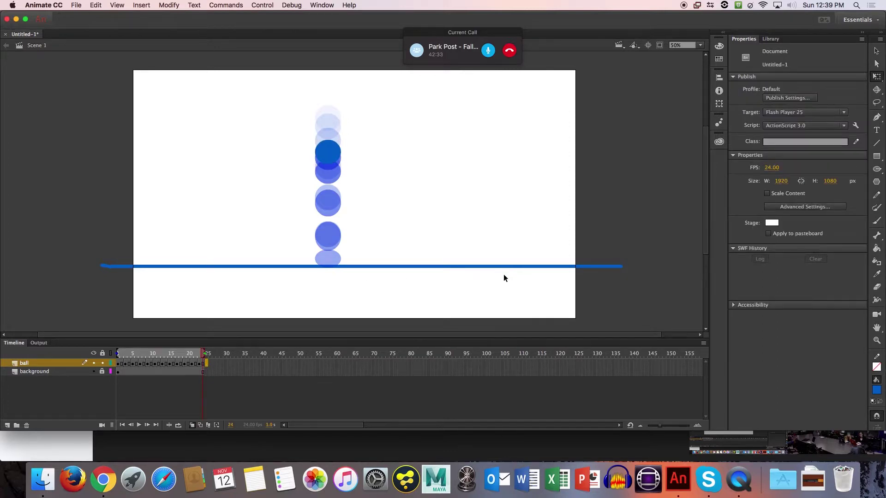
left_click(207, 364)
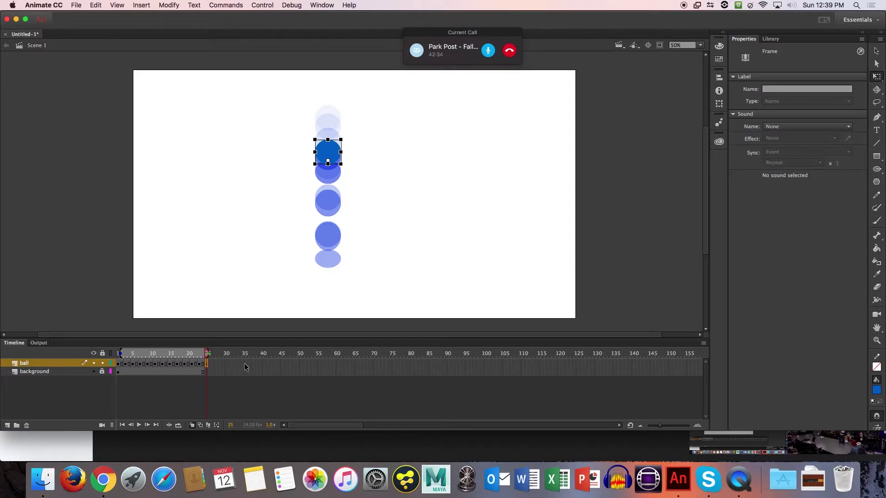
left_click(212, 364)
left_click(216, 364)
left_click(217, 364)
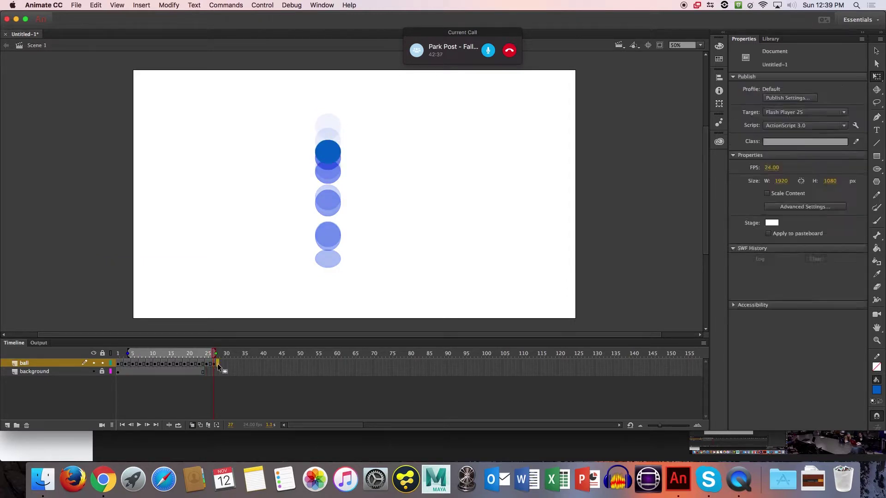
left_click(207, 364)
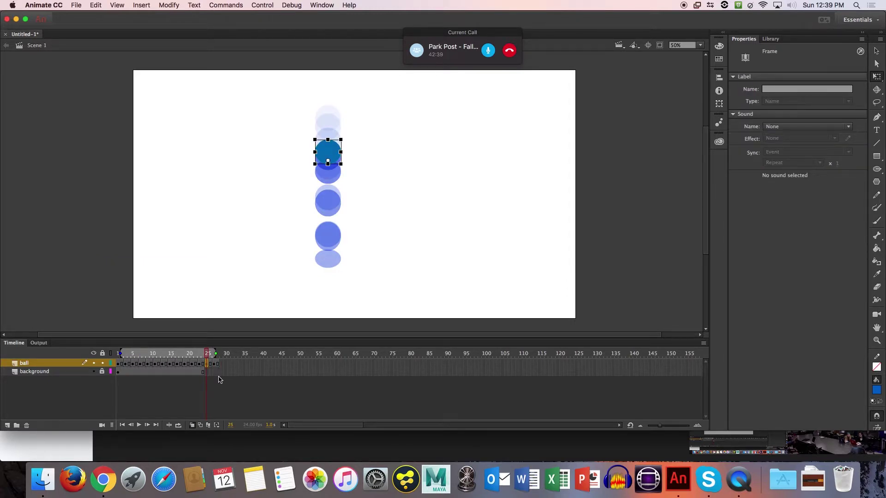
key("shift+Up")
key("shift+Up")
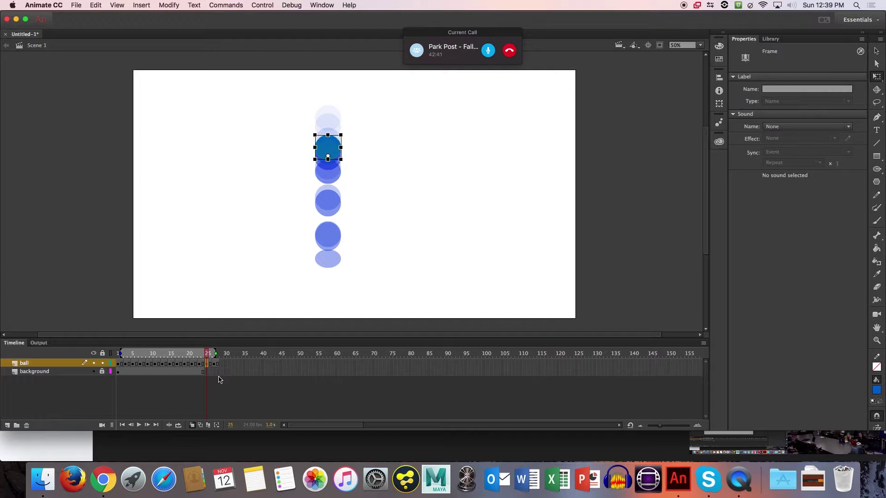
Nudge the ball on frame 27 up by about 25 px, slightly above its frame 25 position
left_click(214, 359)
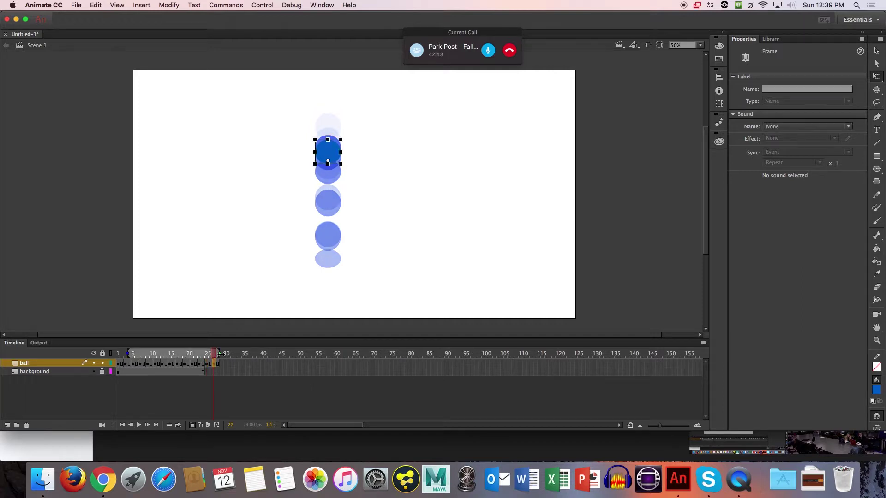
key("Up")
key("Up")
key("Up")
key("Up")
key("Up")
key("Up")
key("Up")
key("Up")
key("Up")
key("Up")
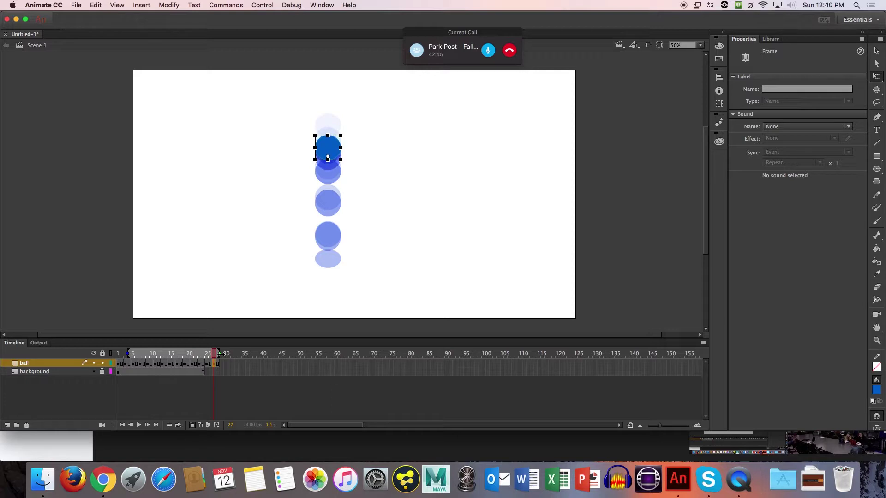
key("Up")
key("Up")
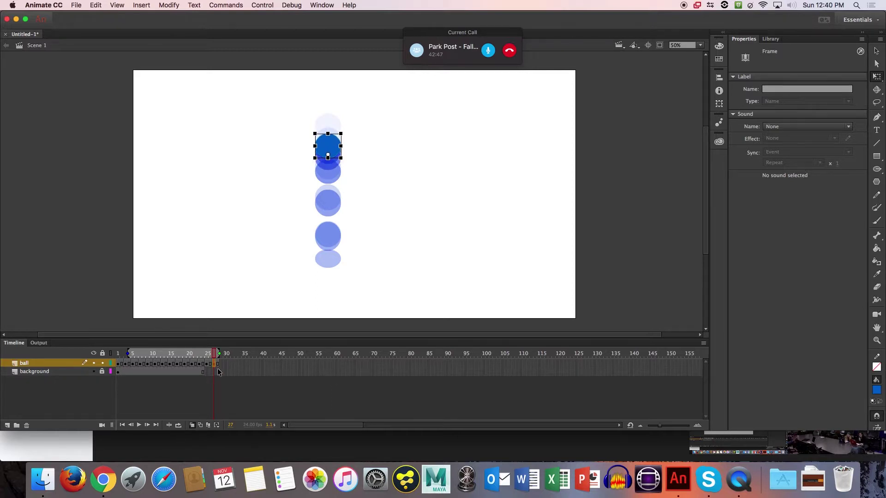
Unlock the background layer, extend its ground line to frame 28, and lock the layer again
left_click(217, 372)
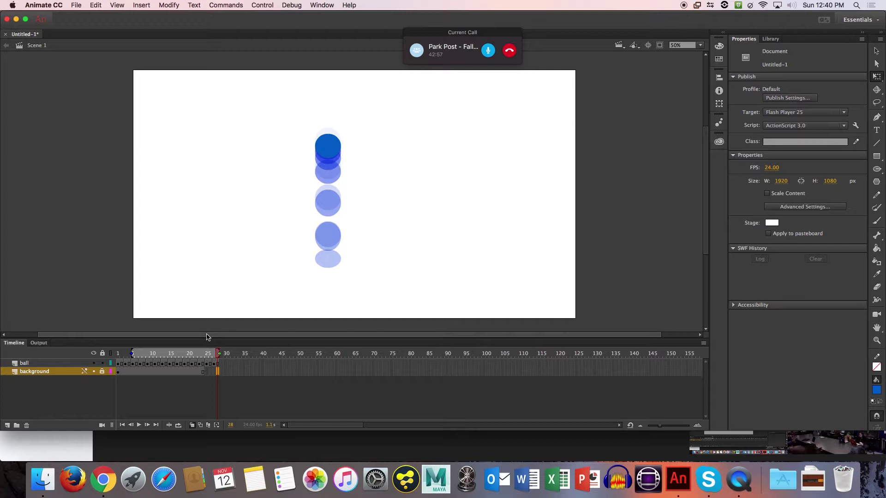
left_click(102, 371)
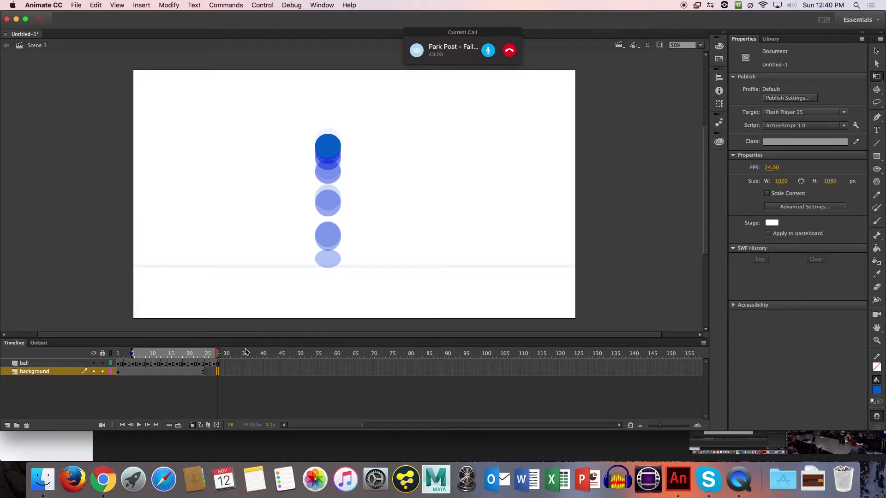
left_click(217, 371)
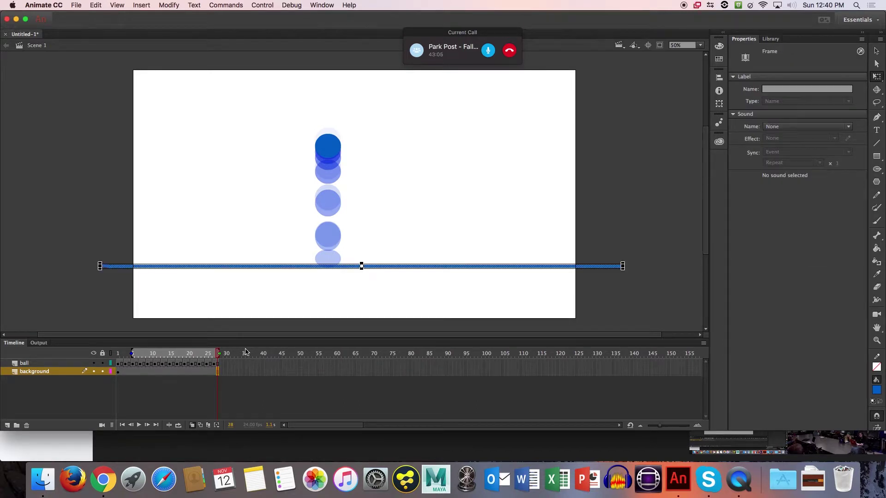
left_click(102, 372)
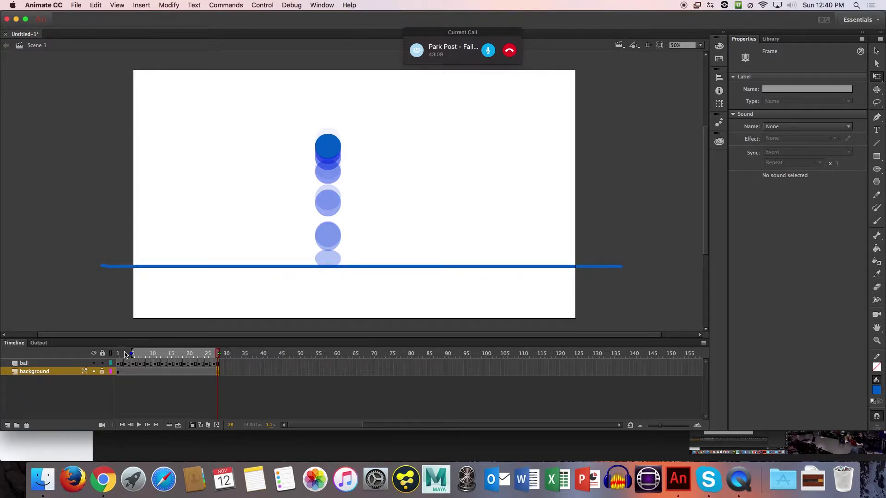
Turn off onion skinning and enable loop playback with the range covering frames 1 to 28
left_click_drag(132, 354, 128, 354)
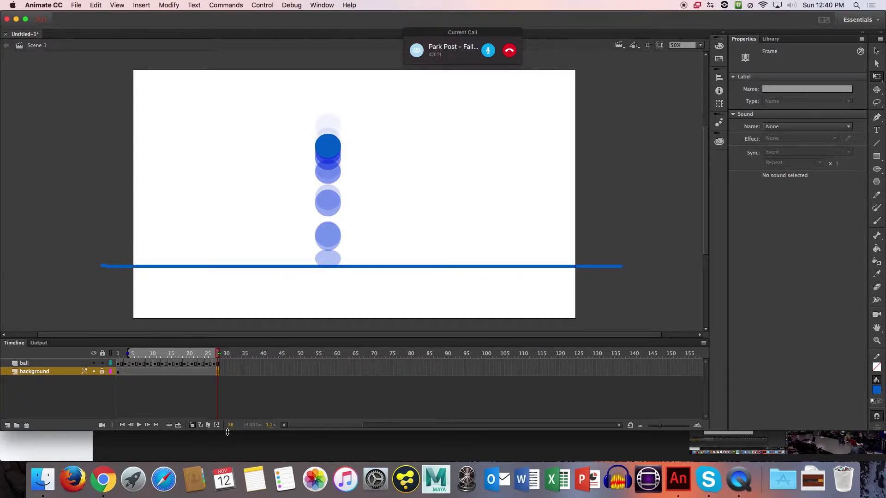
left_click(192, 425)
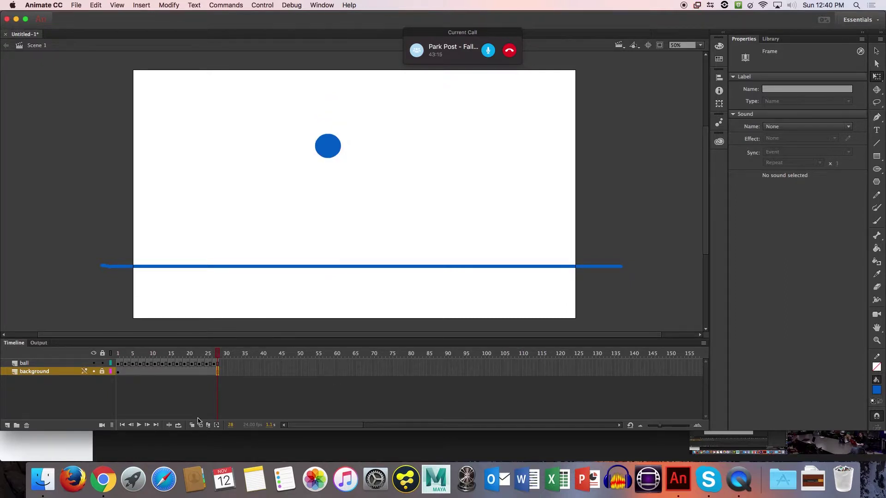
left_click(180, 425)
left_click_drag(215, 354, 204, 355)
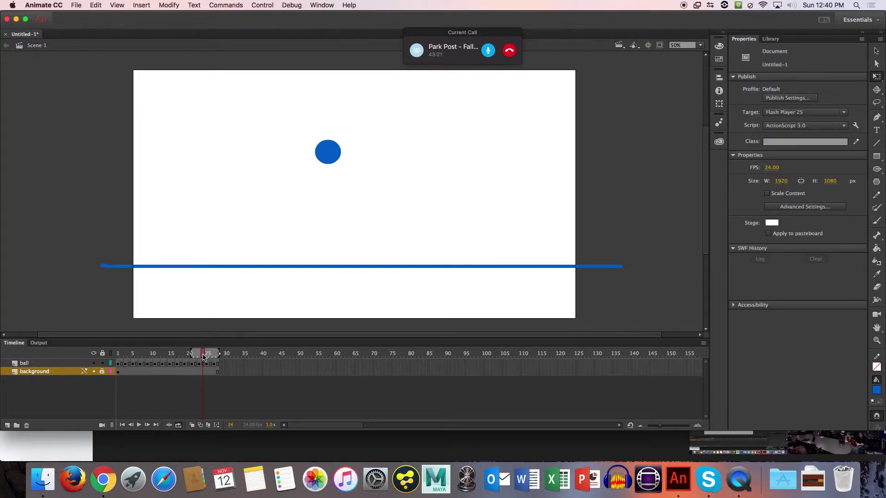
left_click_drag(191, 354, 113, 355)
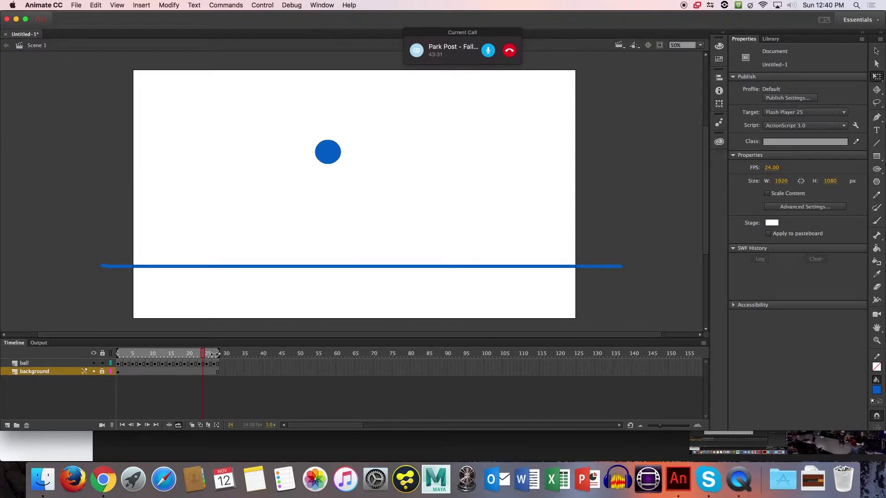
Shorten the loop range to frames 1 to 14 and play the animation from frame 3
left_click_drag(215, 354, 167, 354)
left_click(126, 353)
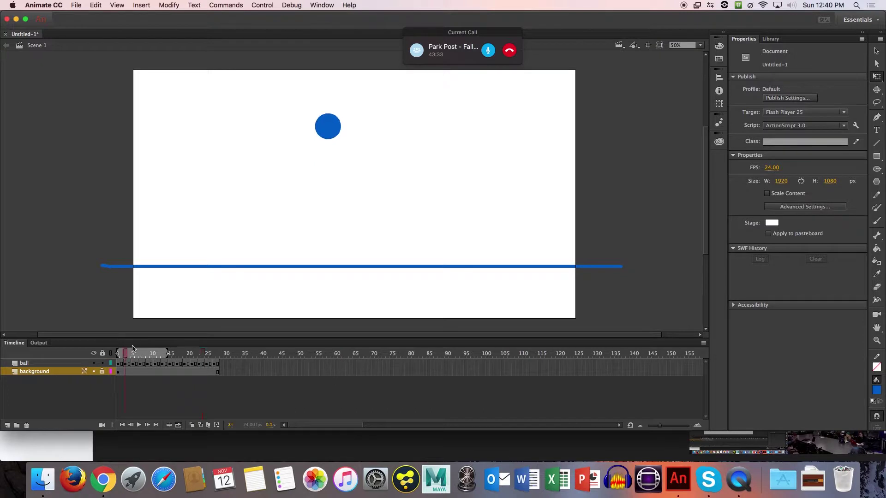
key("Return")
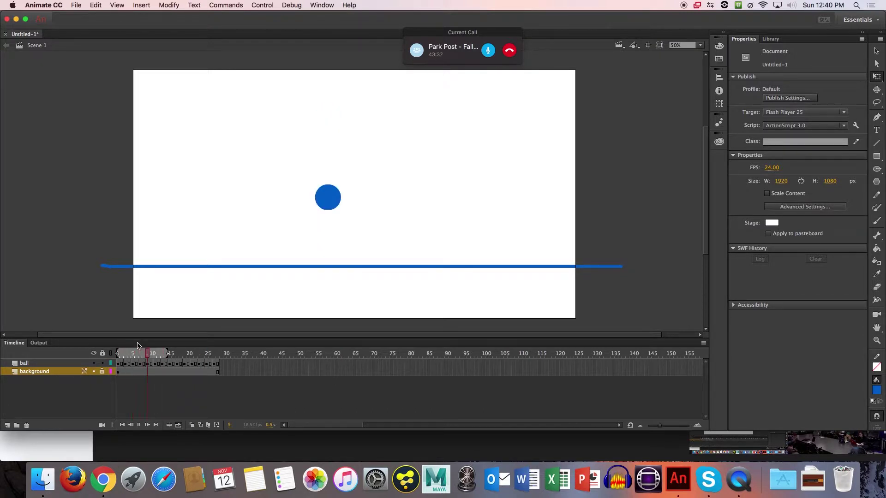
key("Return")
key("shift+period")
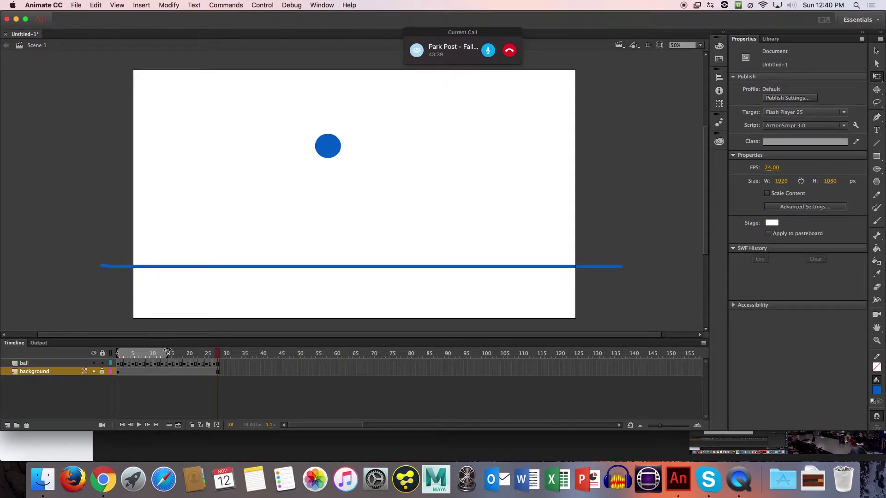
Extend the loop range to end at frame 28, play the looping bounce, and stop playback
left_click_drag(167, 352, 219, 353)
key("Return")
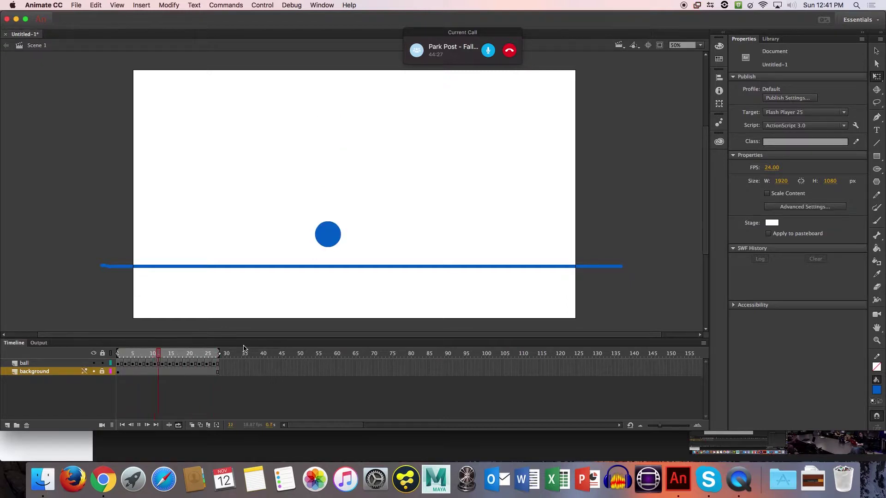
key("Return")
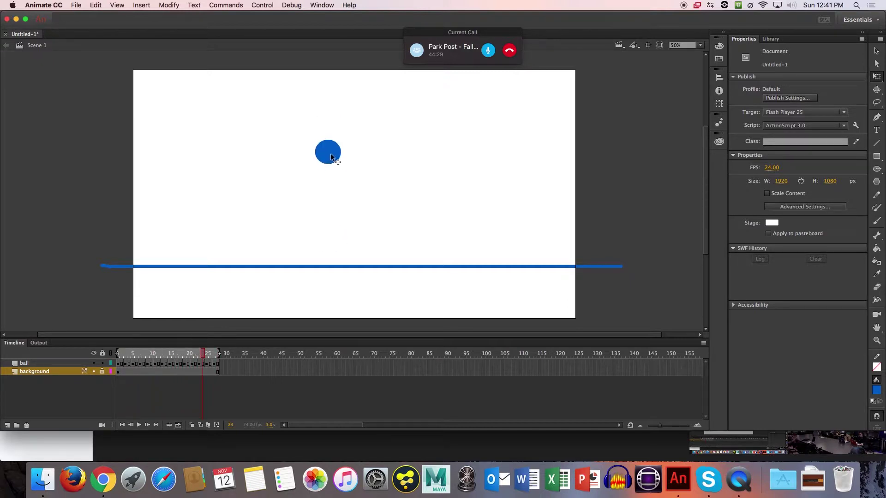
Move the ball on frame 24 slightly sideways, undo the move, and deselect the ball
left_click_drag(331, 156, 340, 149)
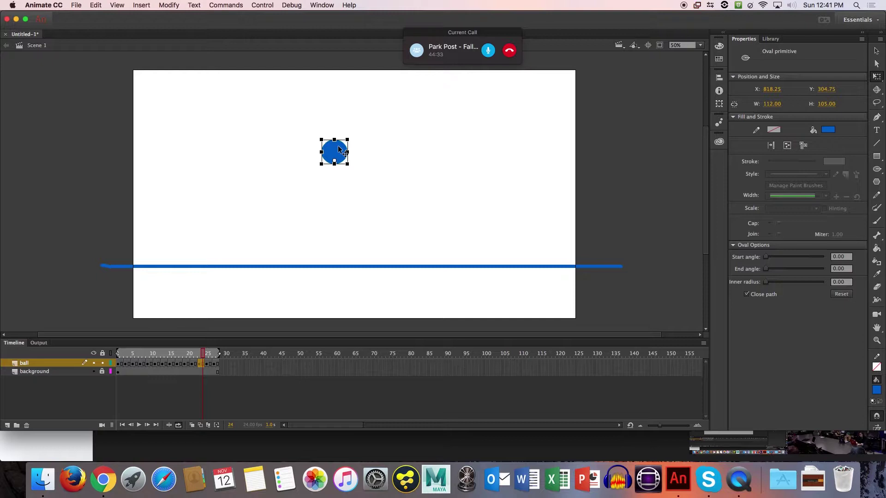
key("super+z")
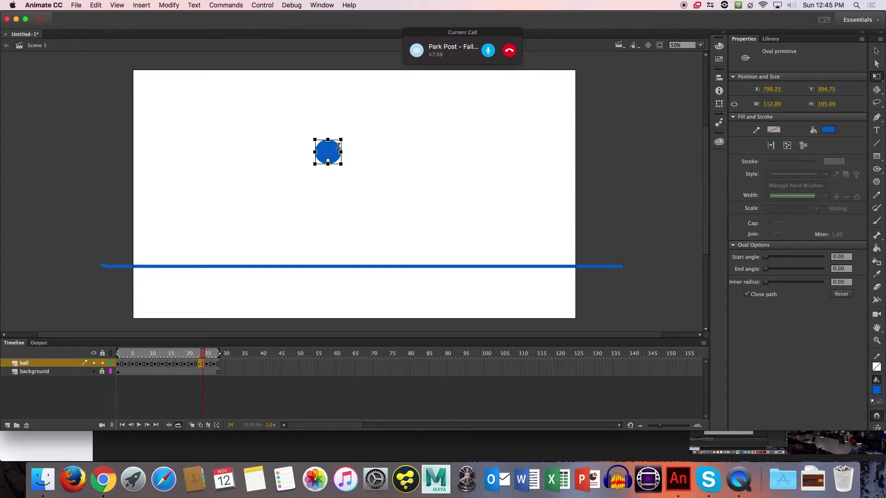
left_click(621, 162)
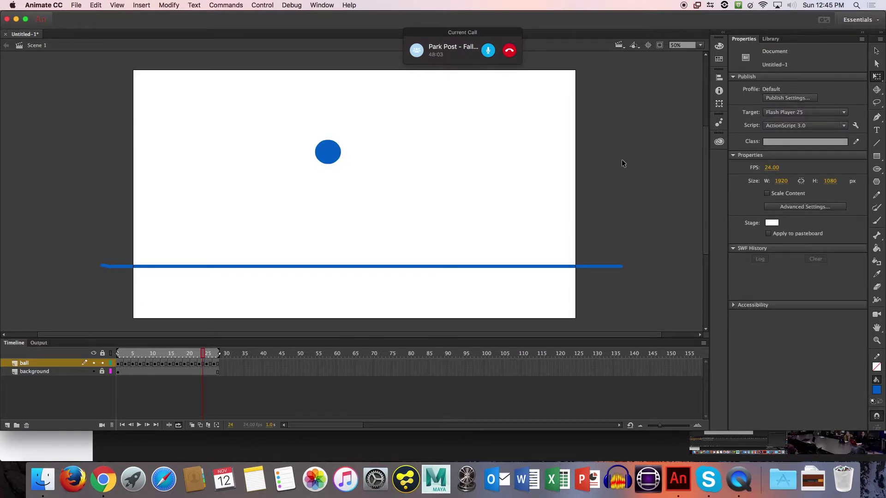
Test the movie to watch the bounce in its own preview window, and close the preview
key("super+Return")
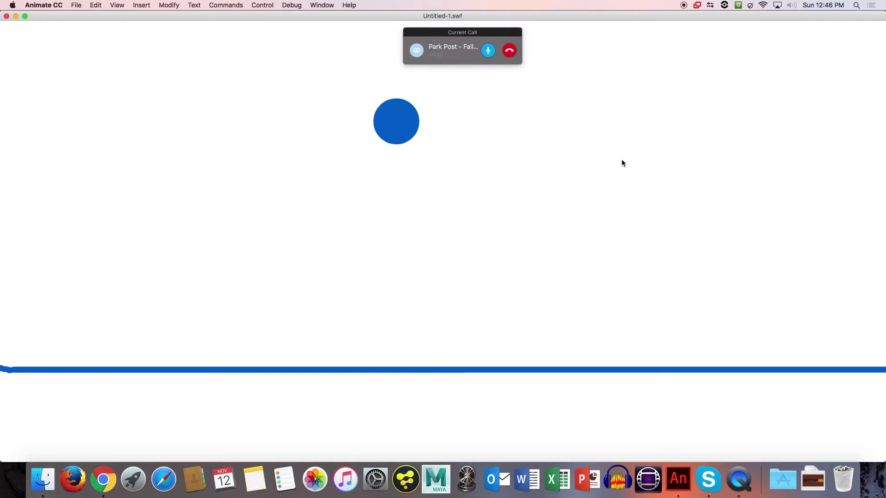
key("super+w")
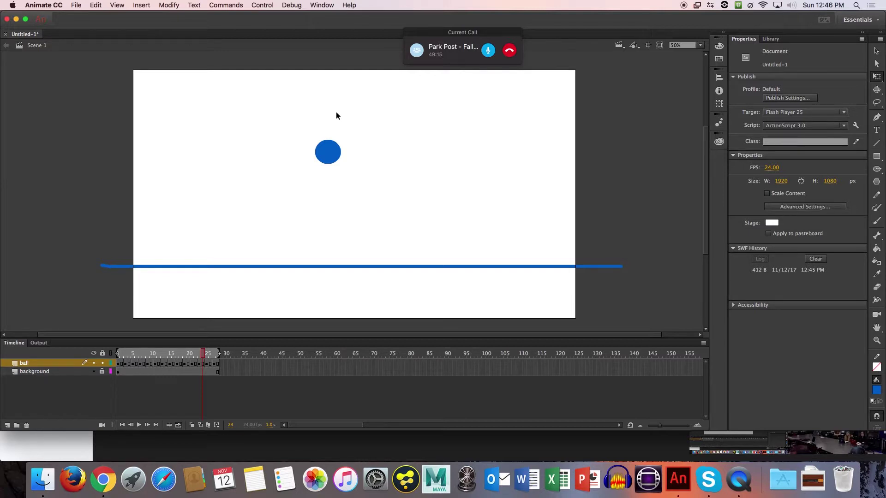
Mix a muted red fill colour, #C2737D, using the hue slider and the colour field
left_click(719, 45)
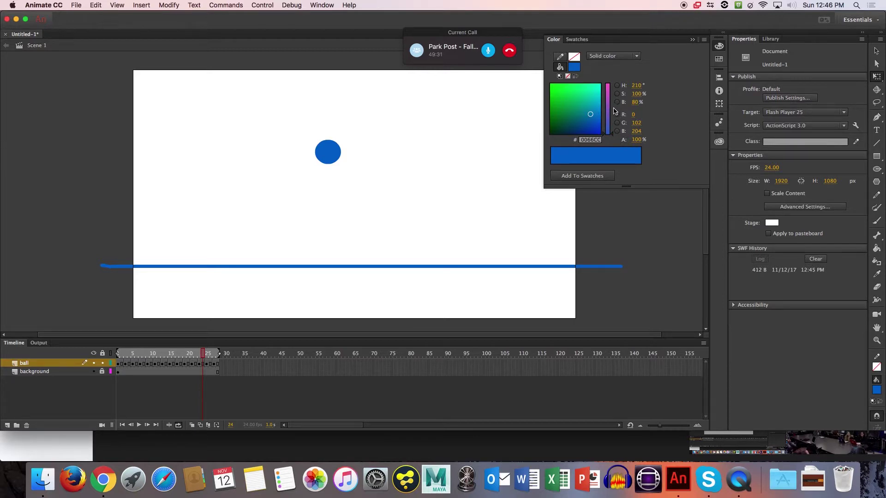
left_click(617, 86)
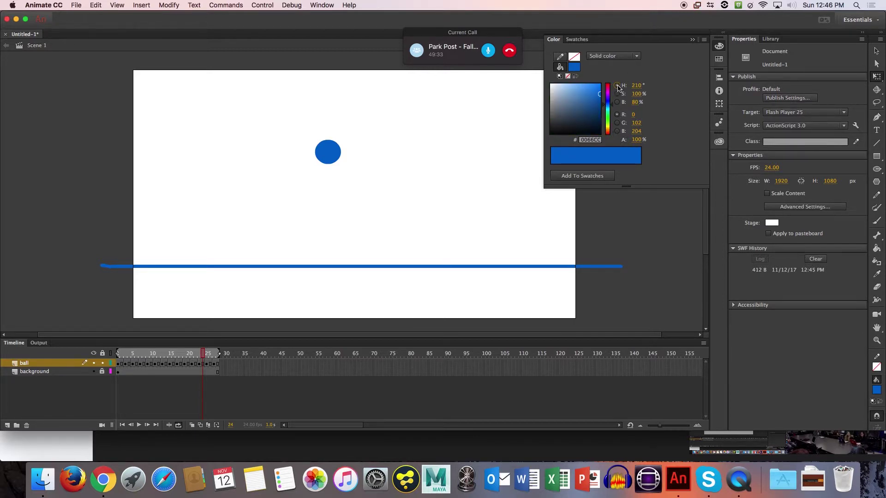
left_click(607, 116)
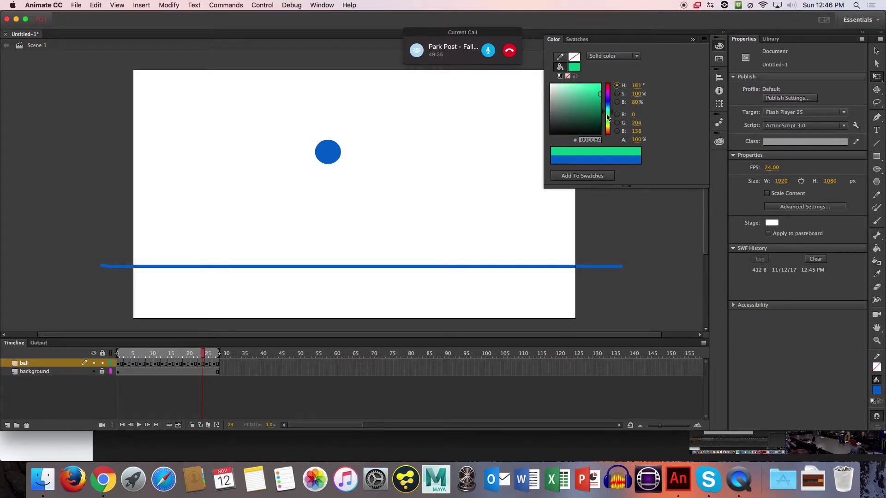
left_click_drag(608, 115, 608, 85)
left_click(571, 96)
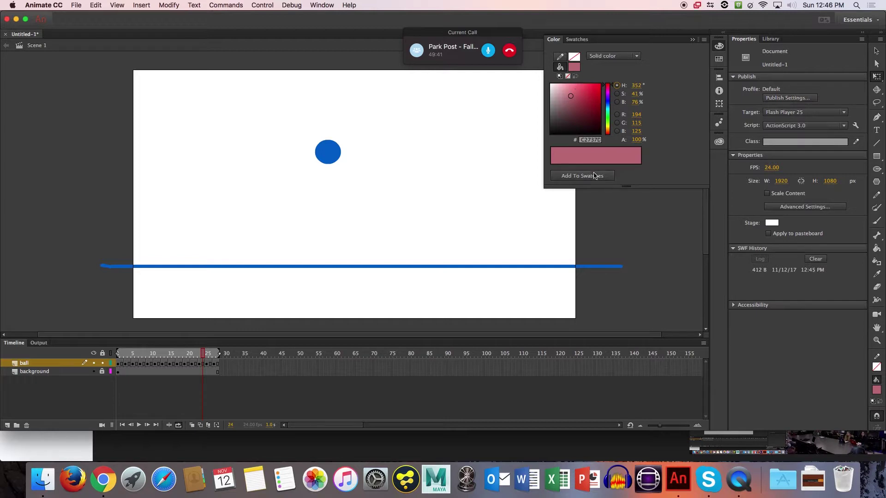
Pick the purple 9966CC from the default swatches as the fill and save it as a new swatch
left_click(581, 40)
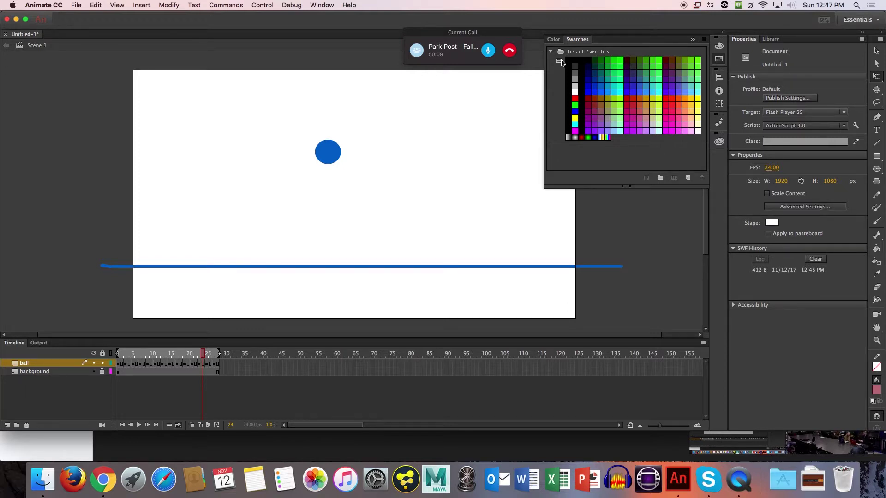
left_click(601, 125)
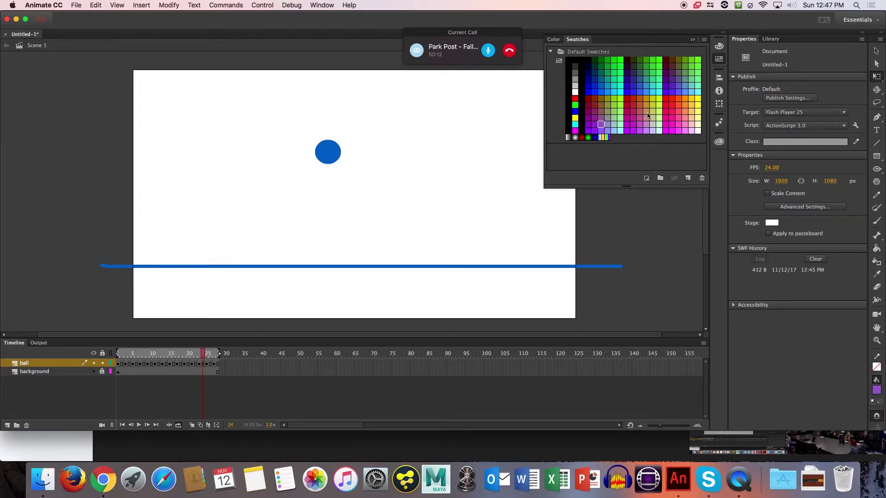
left_click(688, 178)
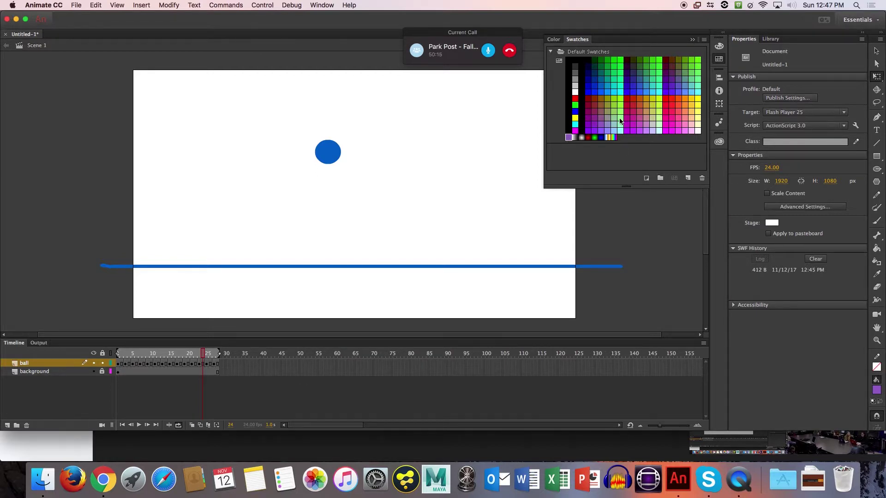
Try other violet fill swatches, and collapse and expand the Default Swatches folder
left_click(589, 131)
left_click(559, 61)
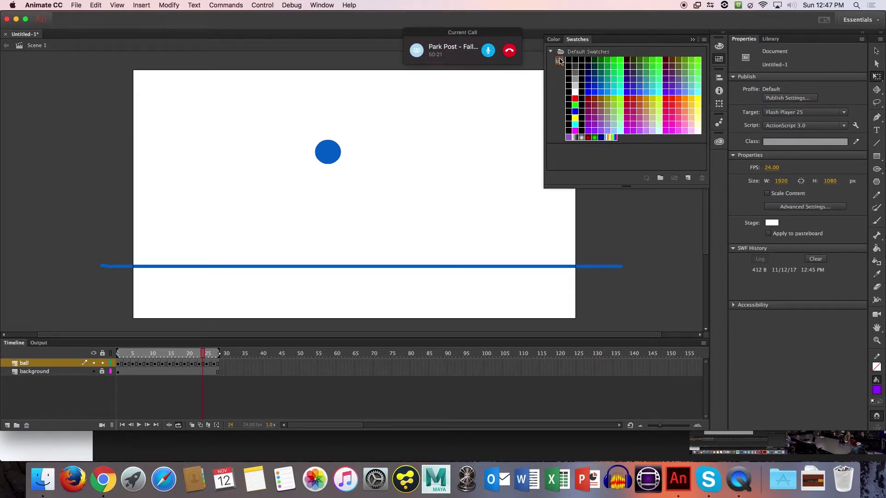
left_click(551, 52)
left_click(550, 51)
left_click(664, 151)
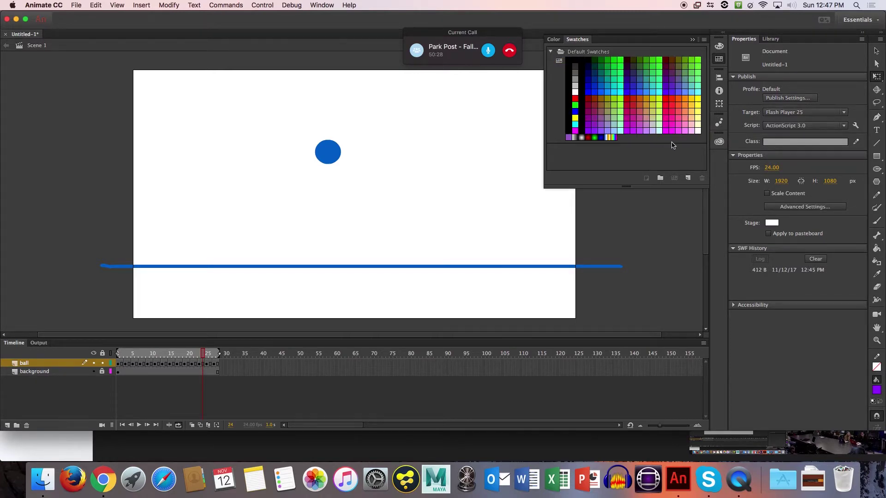
left_click(602, 131)
left_click(633, 137)
Select the saved 9966CC swatch, open its tagged colour definition, and cancel it
left_click(569, 137)
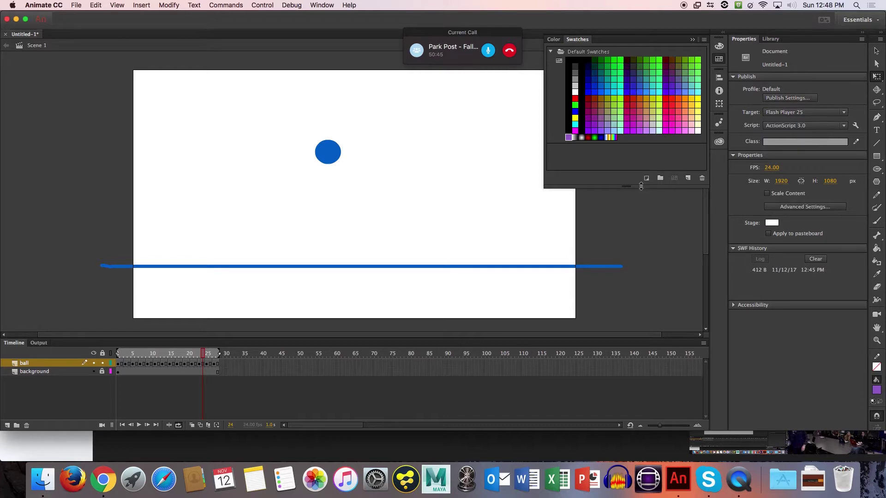
left_click(647, 178)
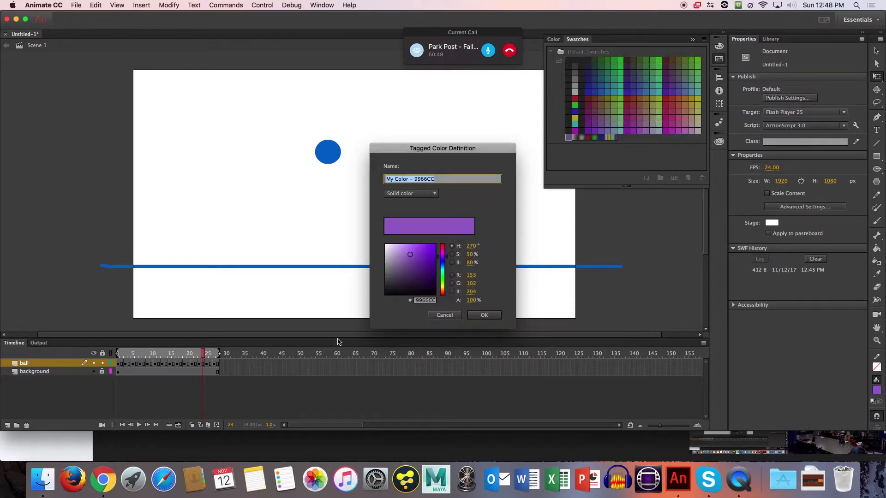
left_click(449, 315)
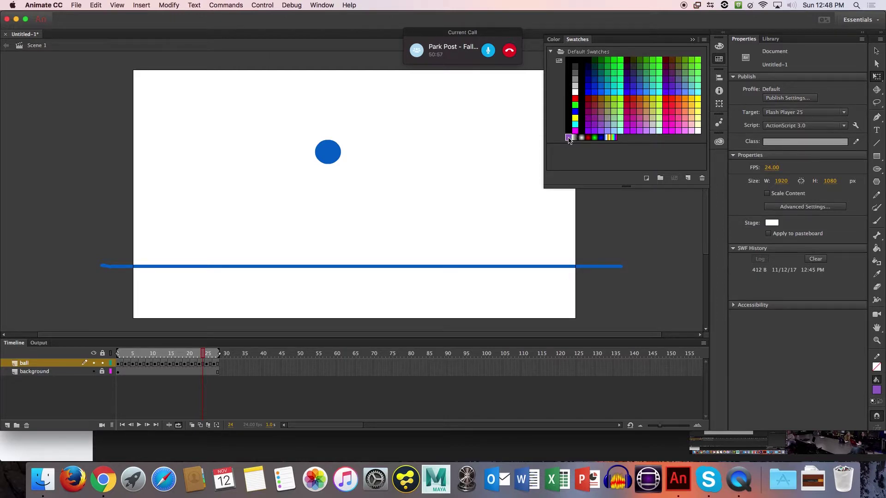
Sample the ball's blue as the fill colour with the Eyedropper, and show the swatches again
key("i")
left_click(329, 152)
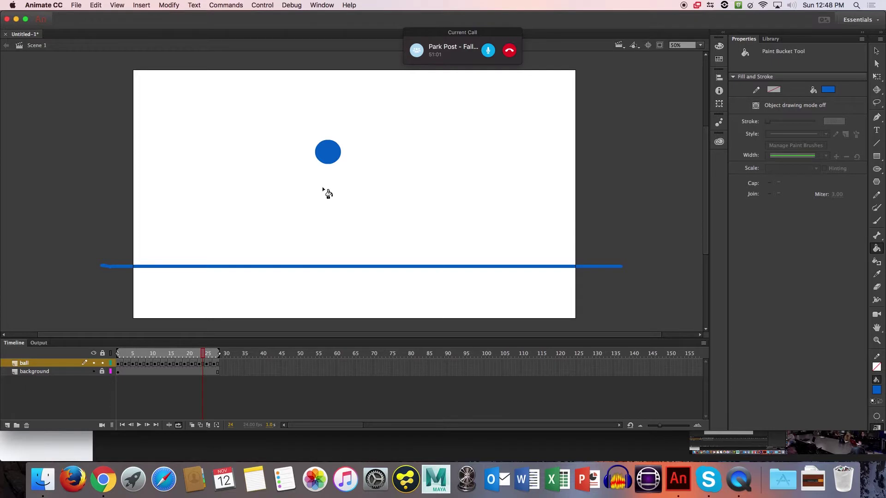
key("i")
left_click(331, 151)
left_click(718, 59)
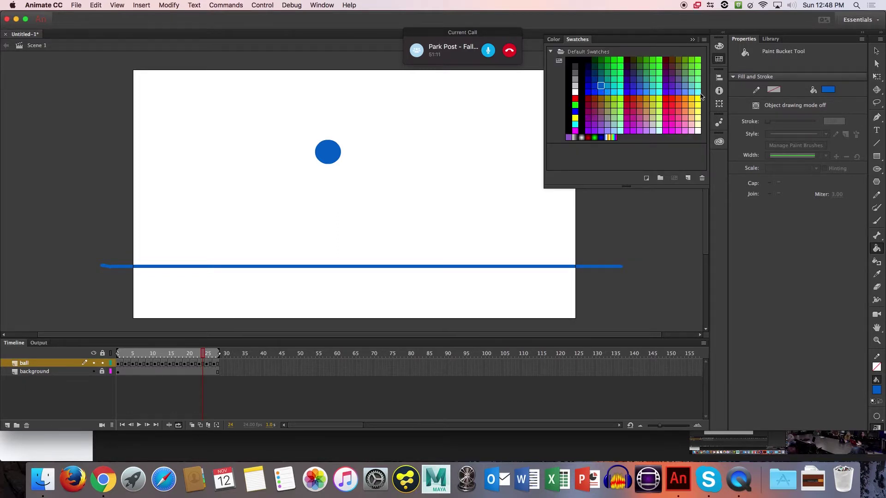
Save the sampled blue 0066CC as a tagged swatch named "ball" and select it as the fill
left_click(649, 178)
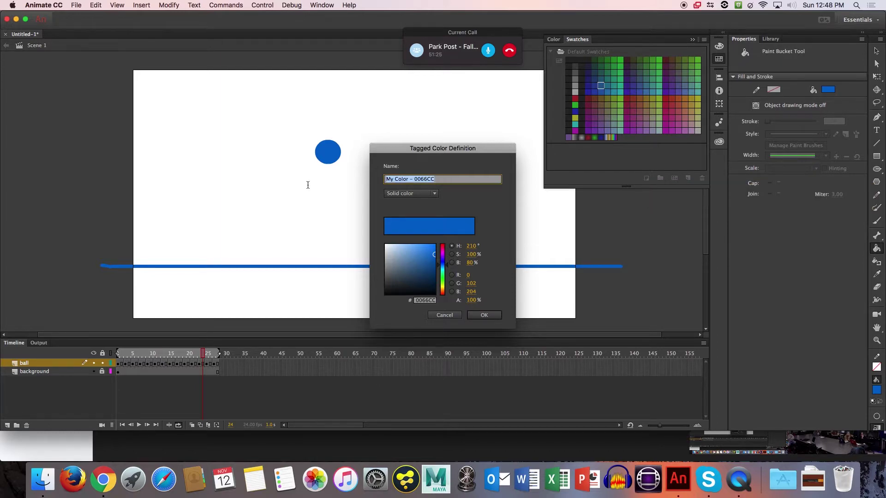
type("blue")
key("Return")
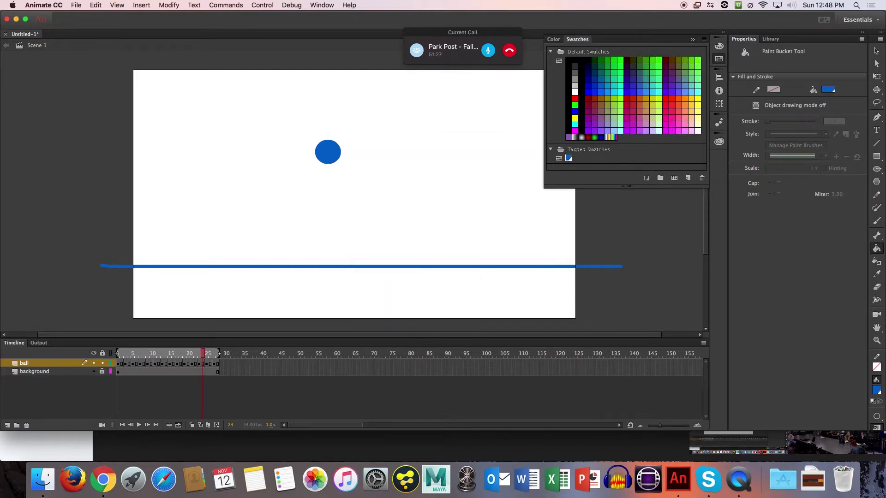
left_click(569, 159)
Paint a hollow circle with the Brush tool to the right of the ball on frame 1 of the ball layer
left_click(119, 364)
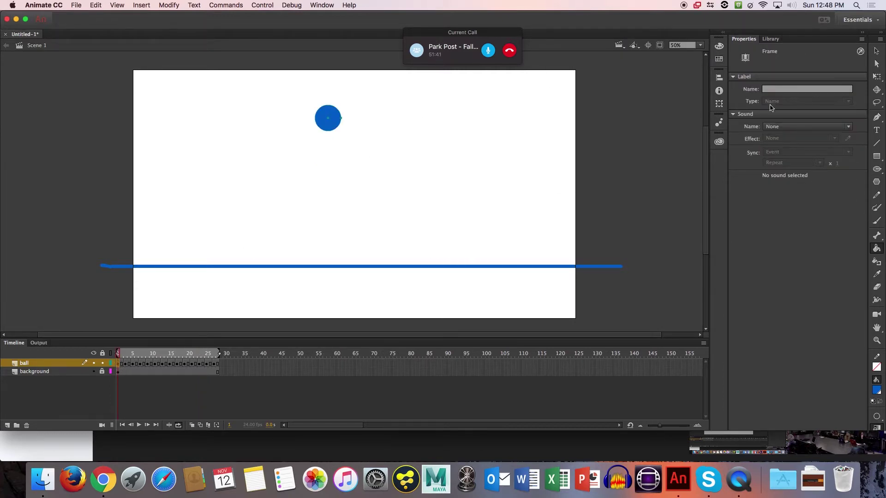
key("b")
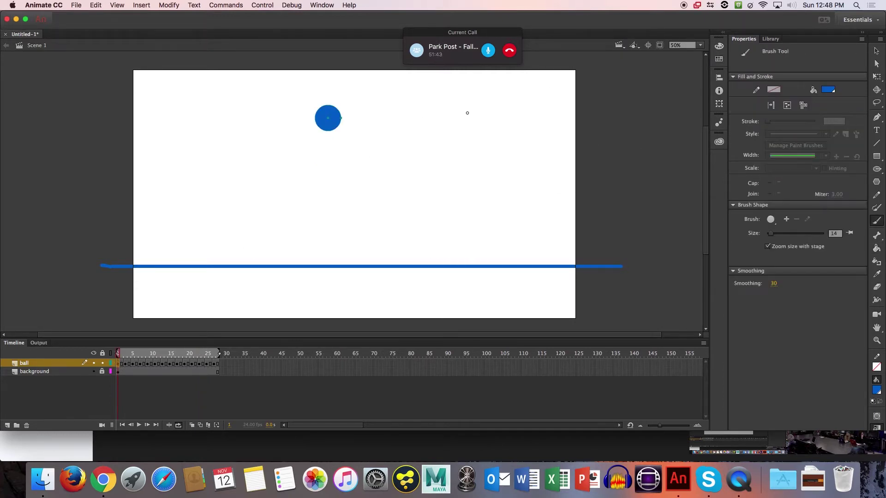
left_click_drag(468, 113, 463, 111)
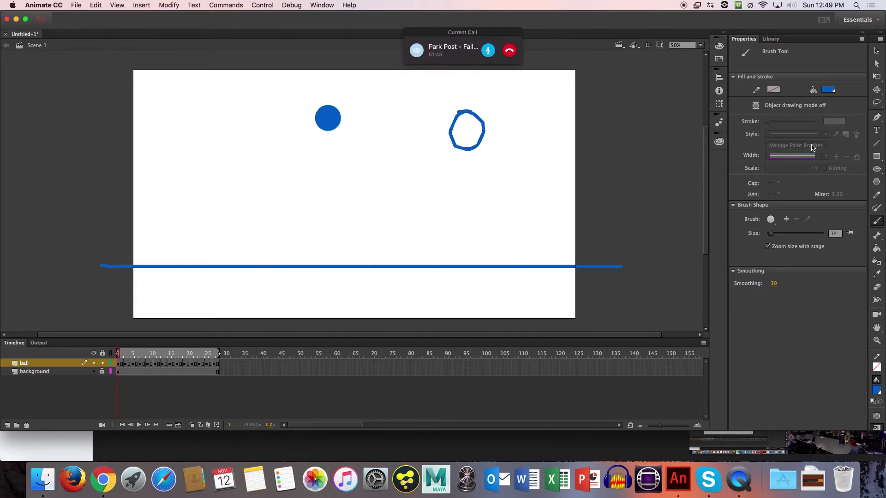
Change the tagged "ball" swatch to the light blue A1CDF8
left_click(719, 59)
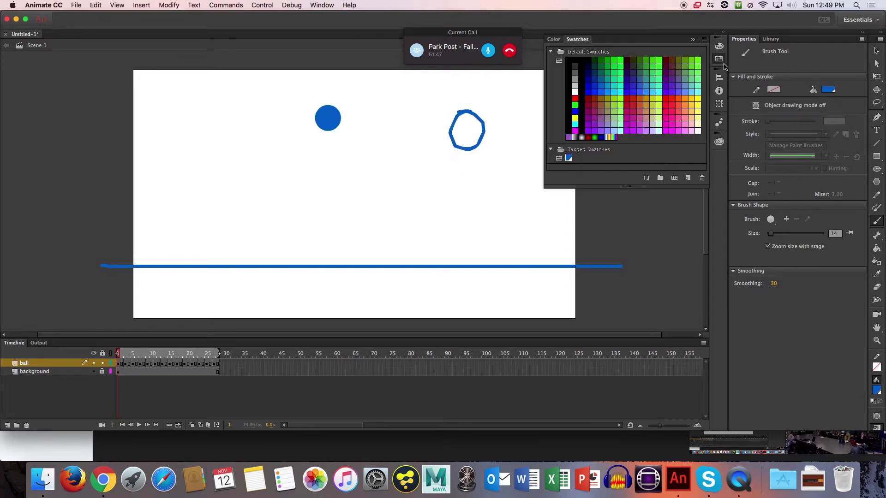
left_click(569, 159)
double_click(571, 158)
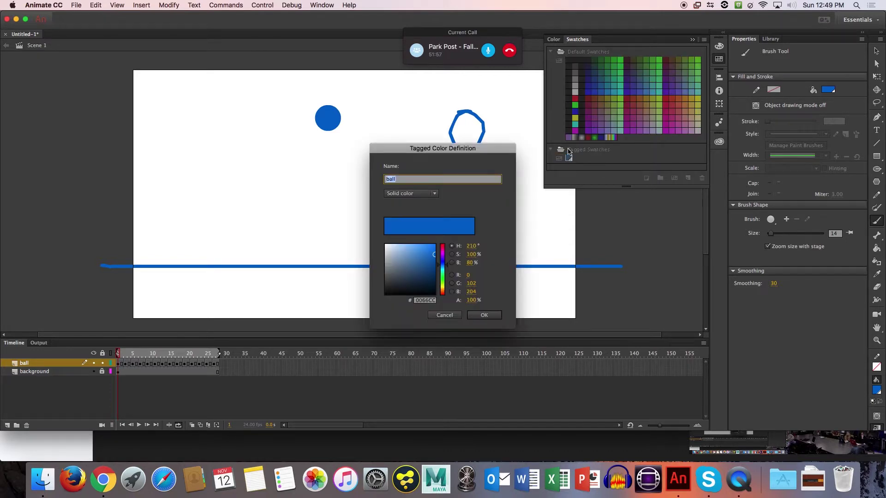
left_click_drag(435, 258, 403, 246)
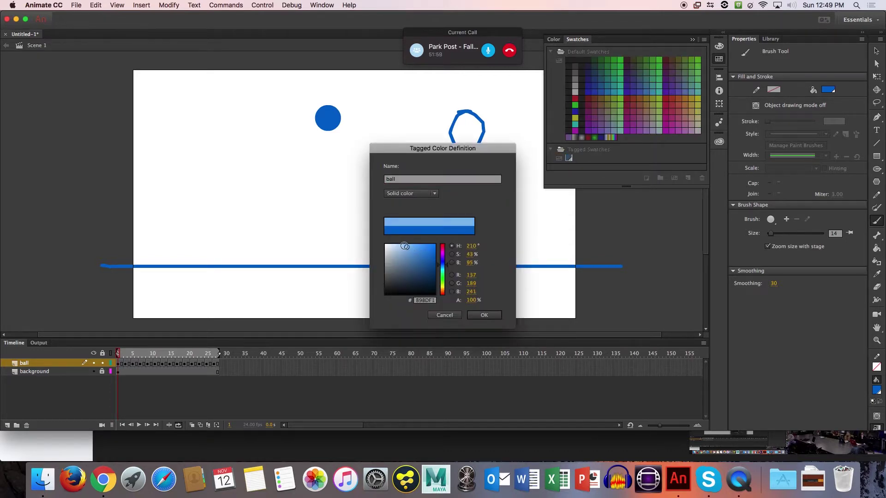
left_click(482, 315)
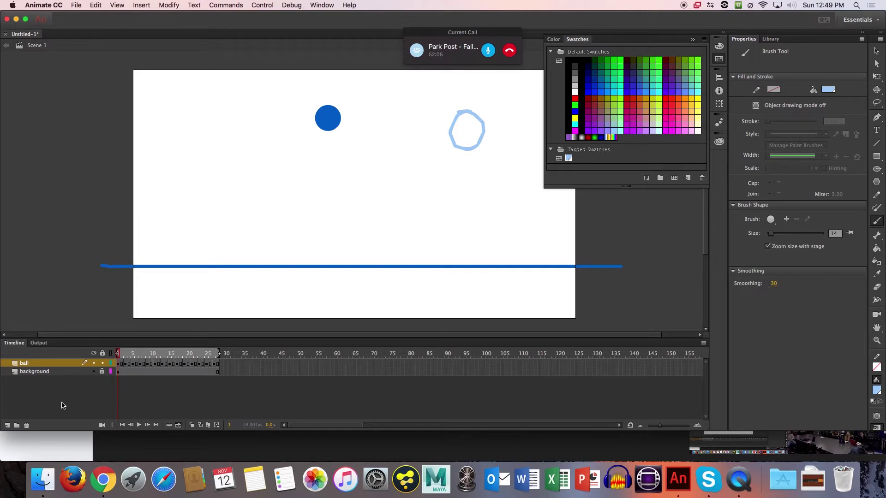
Add a new layer above the ball layer and brush a second hollow circle on its first frame, below the first circle
left_click(7, 425)
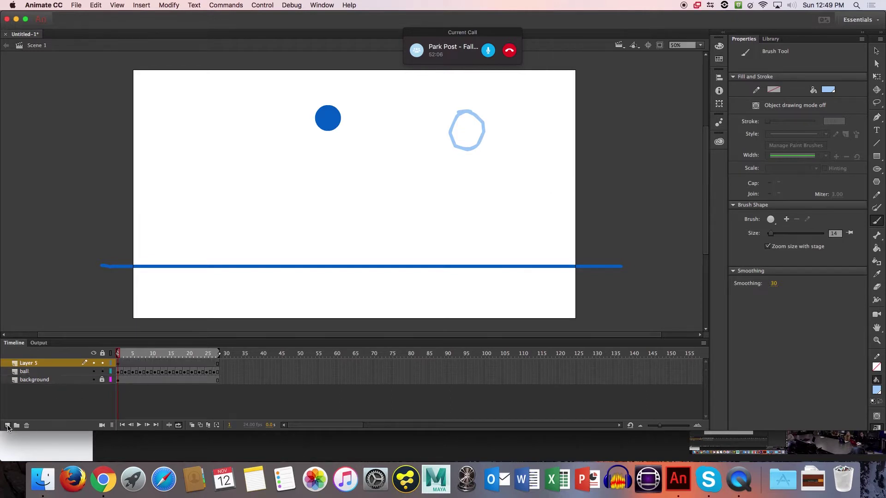
left_click(118, 363)
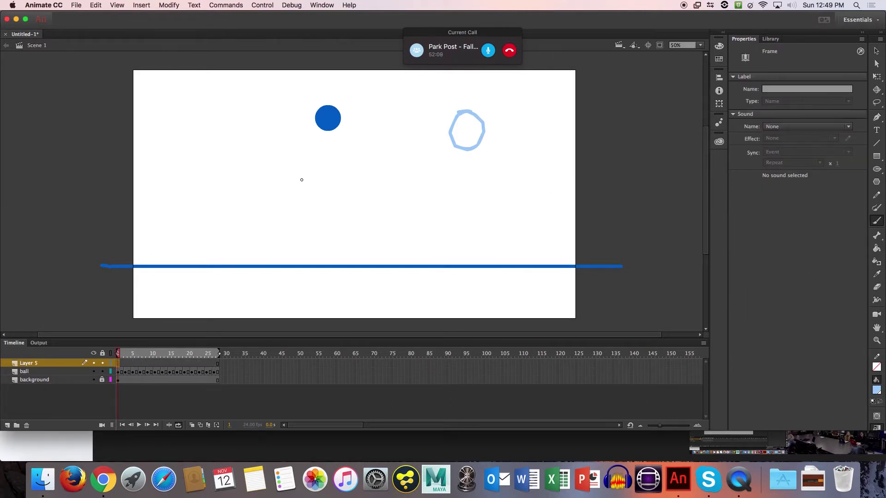
mouse_move(435, 209)
left_mouse_down()
mouse_move(418, 185)
mouse_move(429, 191)
left_mouse_up()
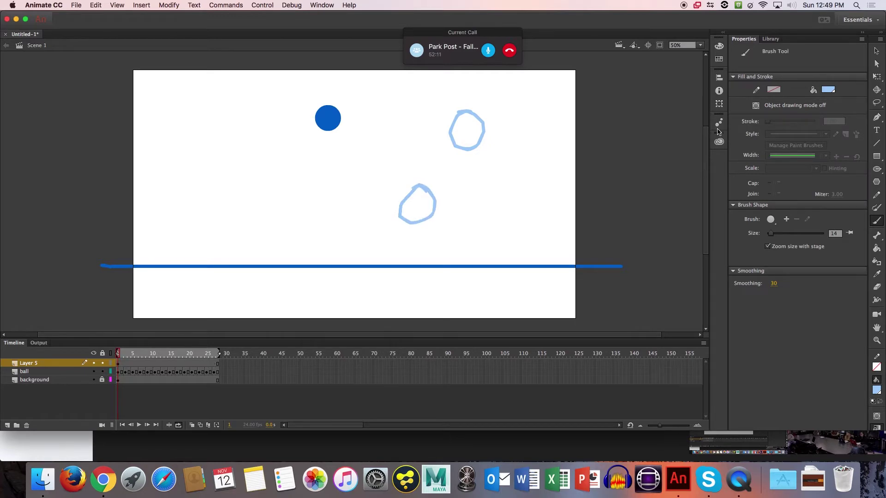
Redefine the tagged "ball" swatch as the light purple E0A1F8
left_click(719, 58)
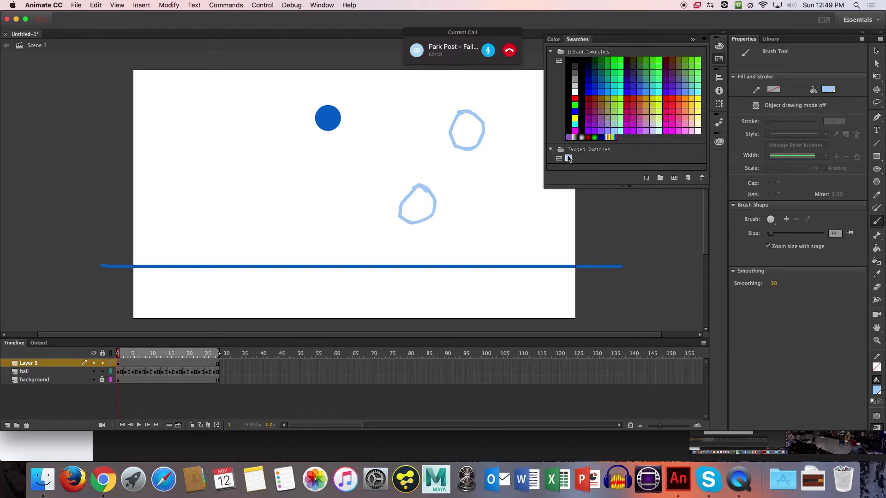
double_click(569, 159)
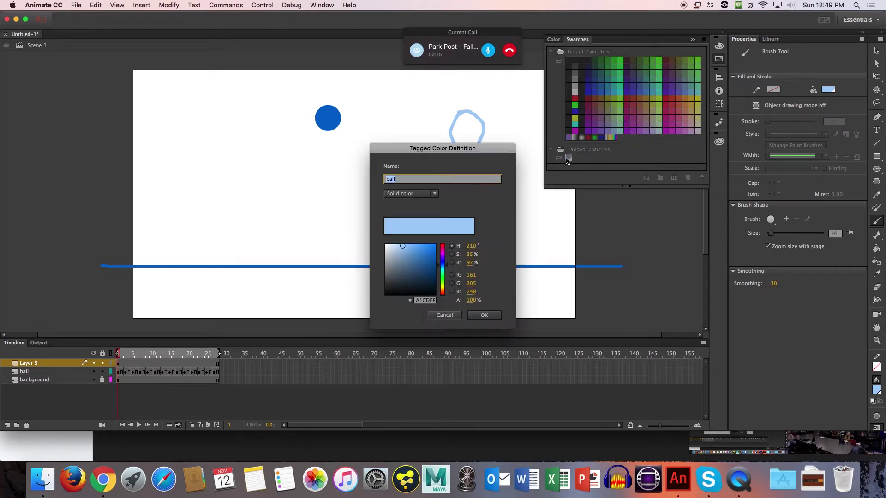
left_click(442, 255)
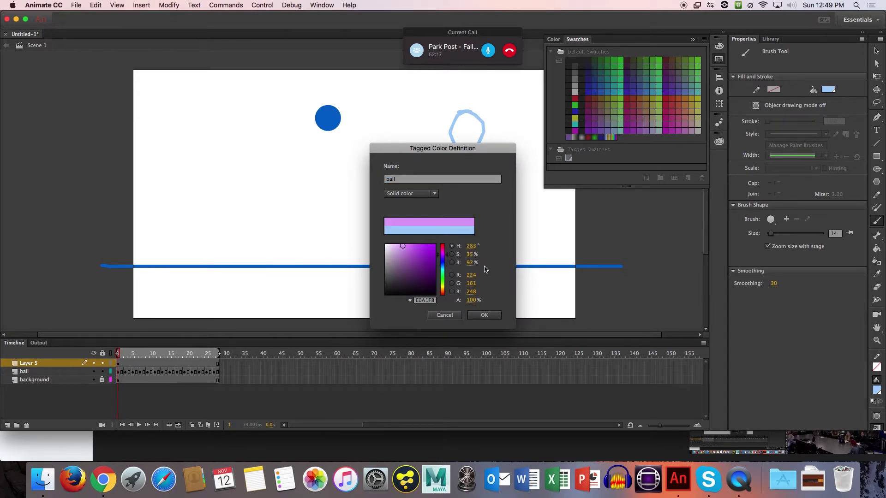
left_click(484, 315)
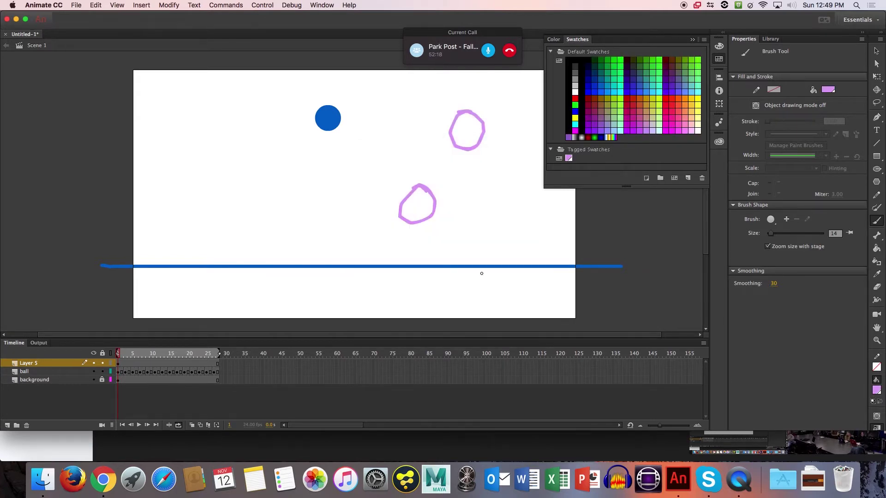
right_click(473, 129)
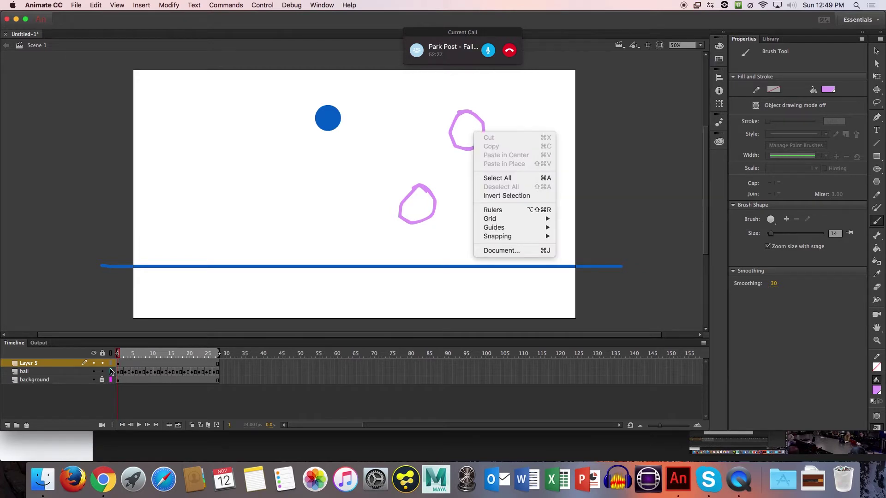
left_click(139, 354)
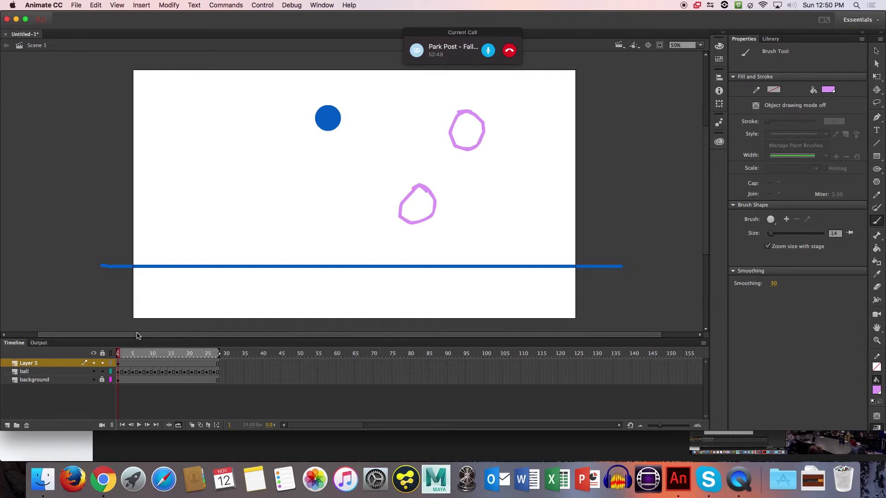
Try recolouring all shapes on the ball layer's first frame red from the default swatches, undo it, and deselect everything
left_click(877, 390)
left_click(744, 318)
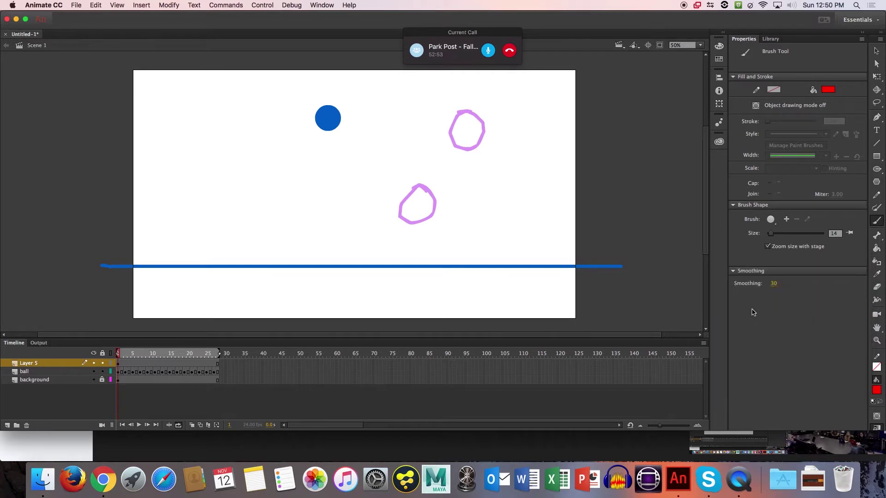
left_click(125, 373)
left_click(118, 371)
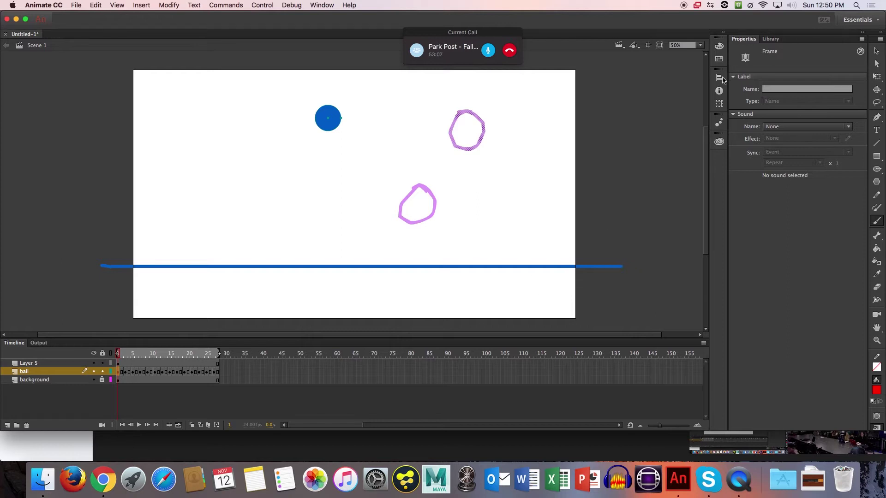
left_click(719, 46)
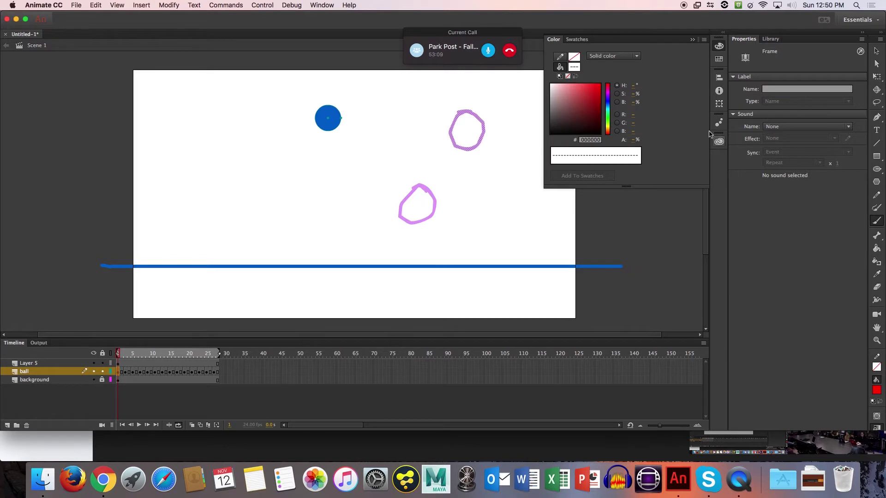
left_click(719, 58)
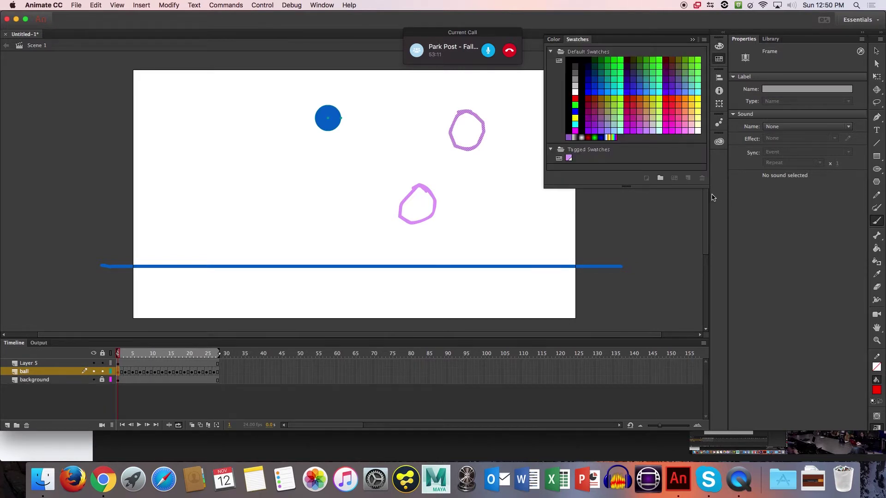
left_click(666, 105)
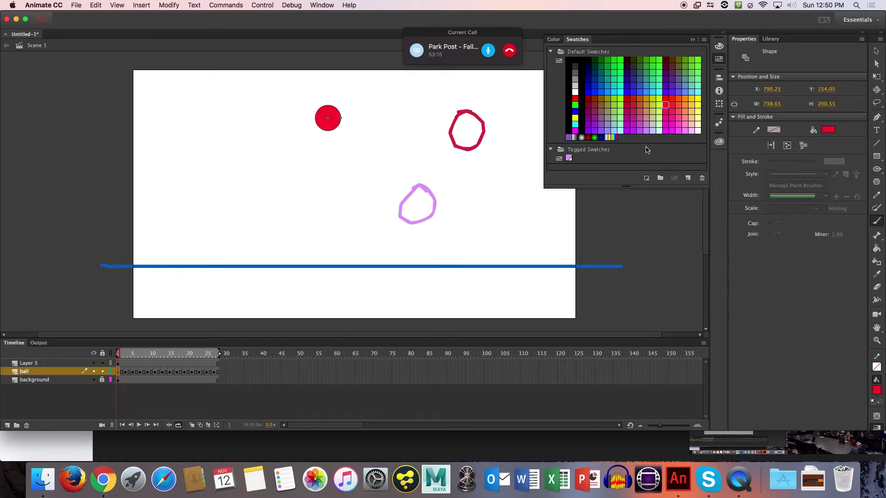
key("super+z")
left_click(522, 185)
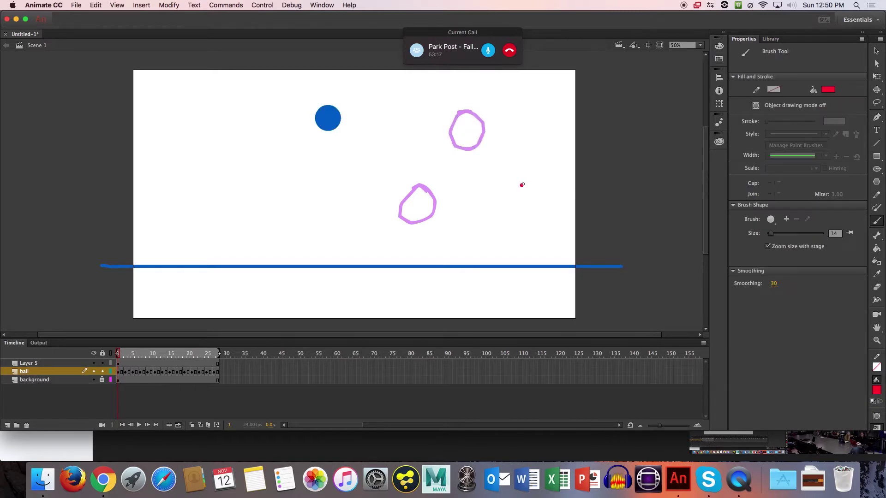
key("super+z")
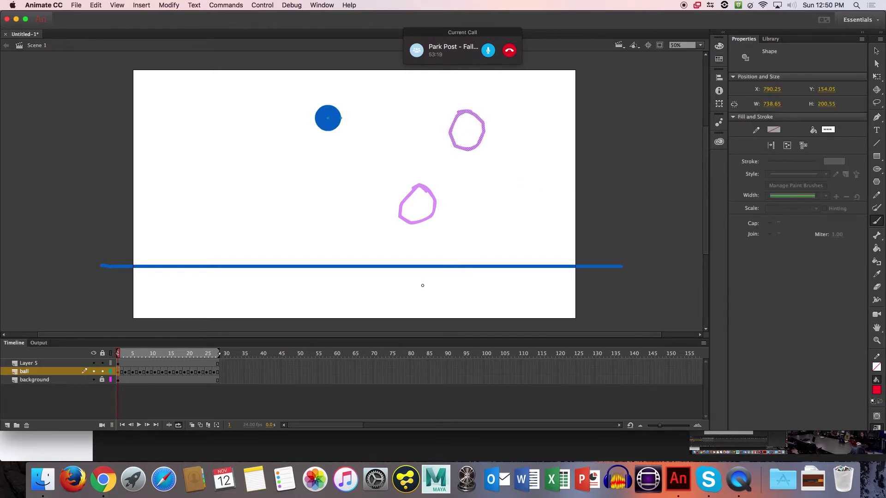
key("v")
left_click(492, 182)
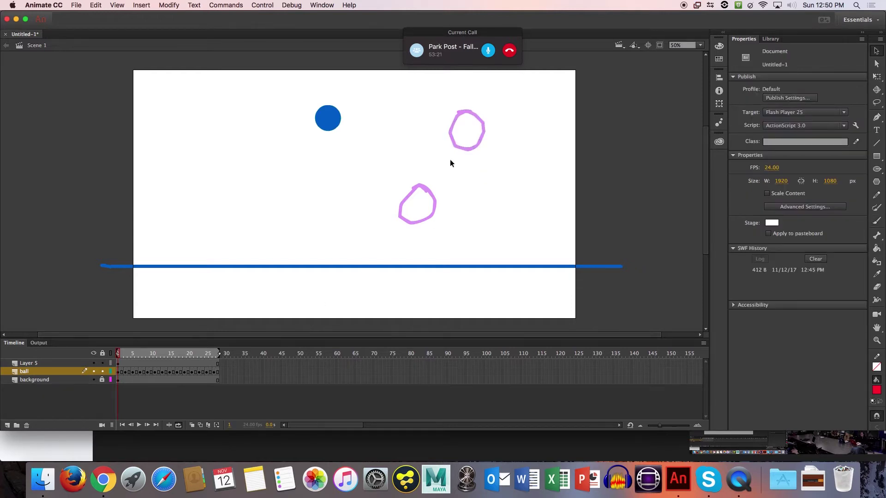
Choose the green 00FF66 as the fill and recolour the ball on frame 1 with the Paint Bucket
left_click(877, 391)
left_click(876, 249)
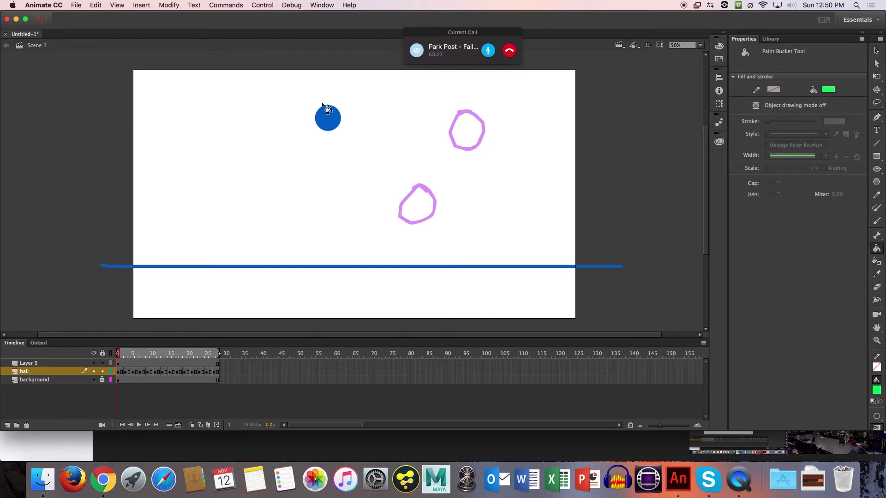
left_click(331, 122)
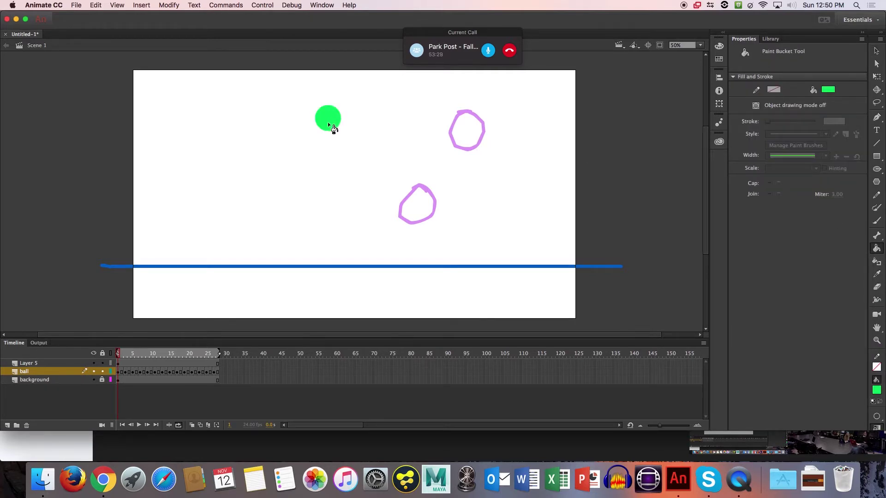
Fill the ball with the same green on frames 3, 5 and 7 of the ball layer
key("period")
key("period")
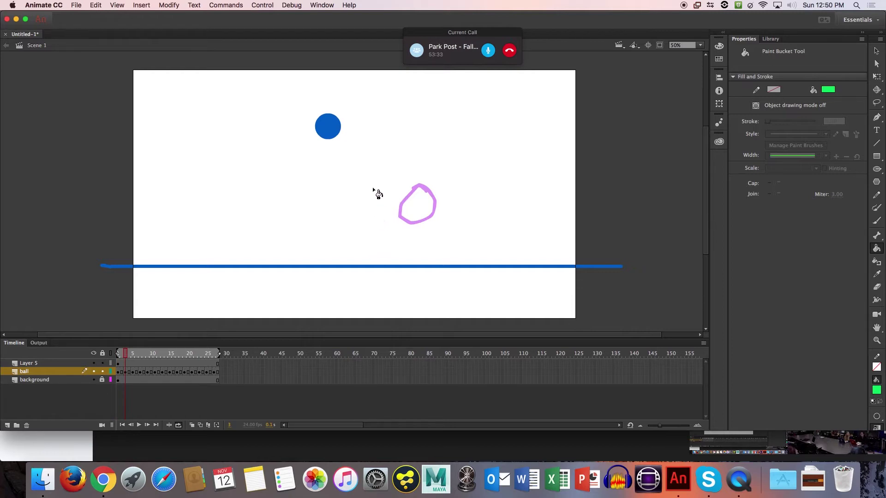
left_click(328, 126)
key("period")
key("period")
left_click(337, 147)
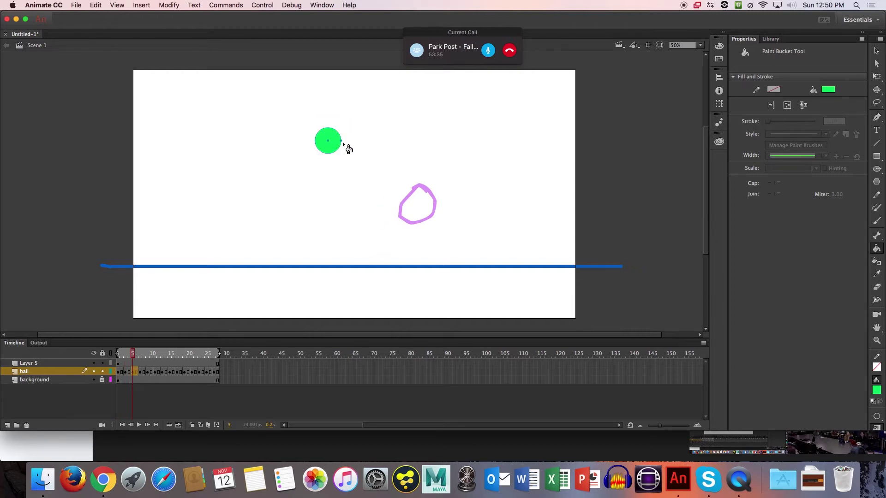
key("period")
key("period")
left_click(336, 167)
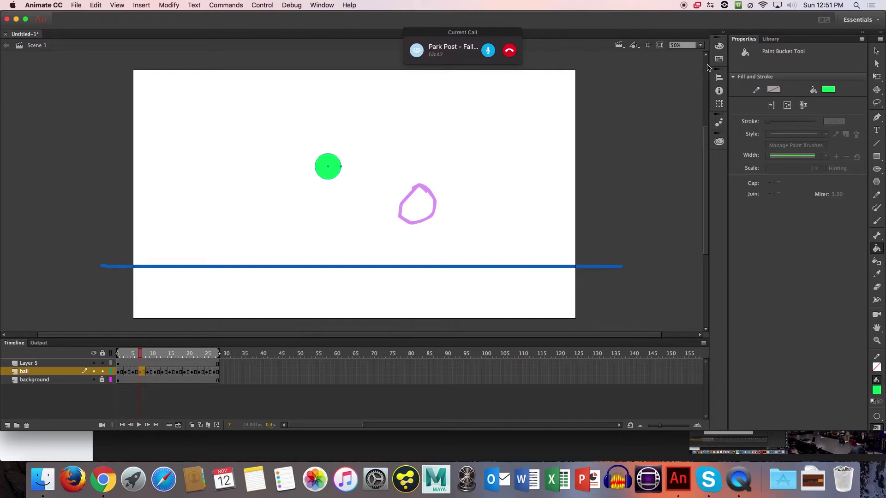
Show the current fill's colour settings and switch to the Brush tool
left_click(719, 47)
left_click(719, 47)
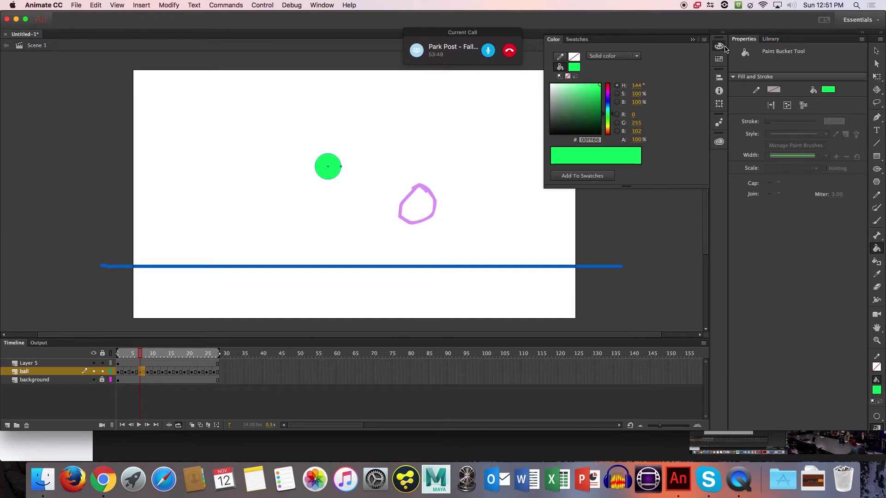
key("b")
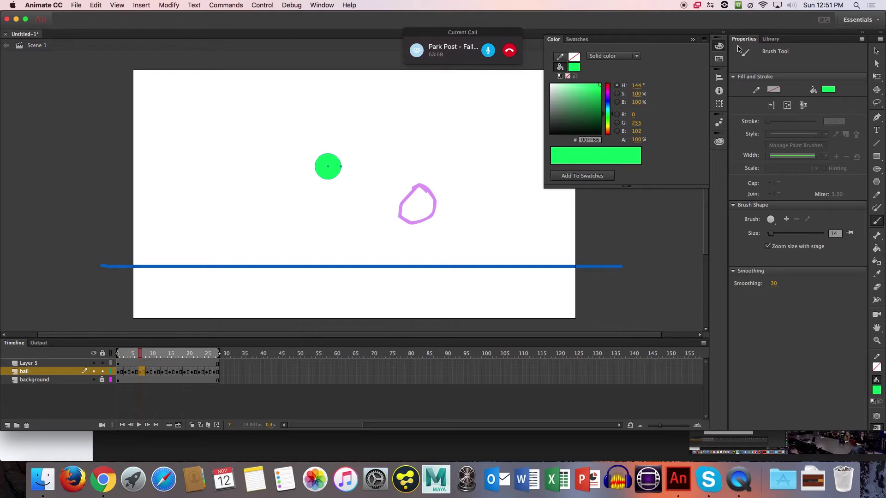
Return to frame 1 and duplicate the ball layer
left_click(119, 371)
right_click(66, 367)
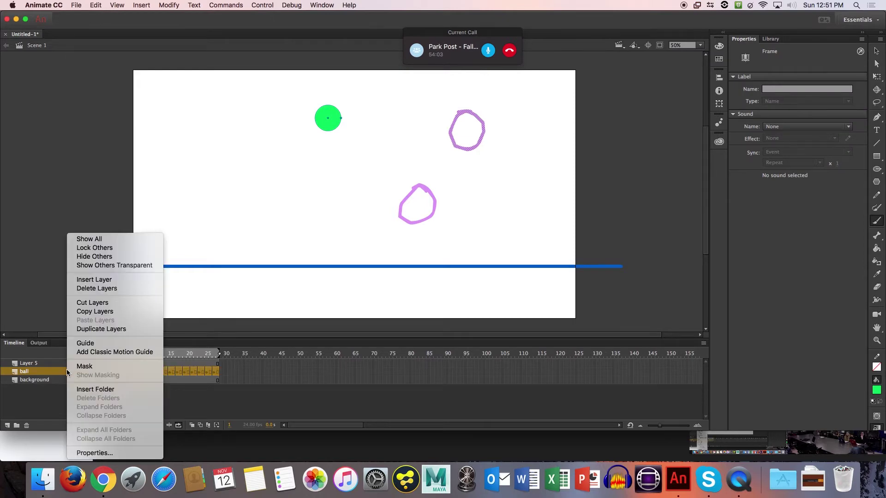
left_click(101, 328)
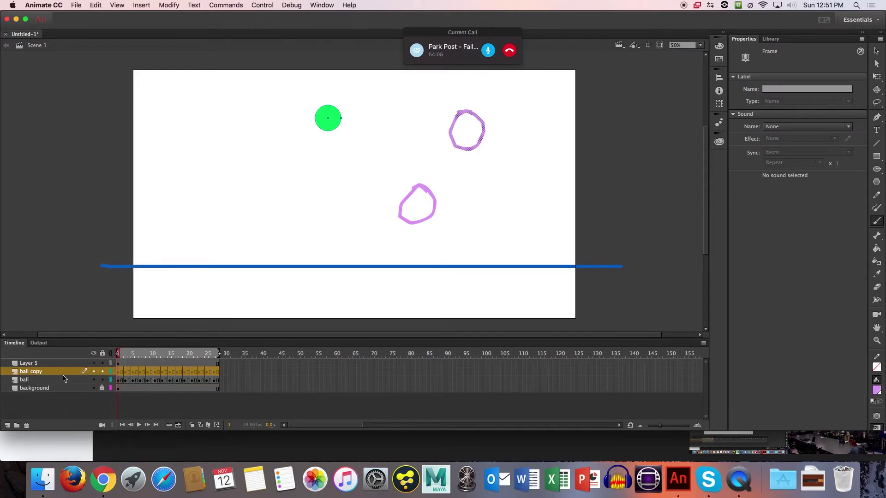
Delete Layer 5 and rename the duplicated ball layer to "ball 2"
left_click(165, 361)
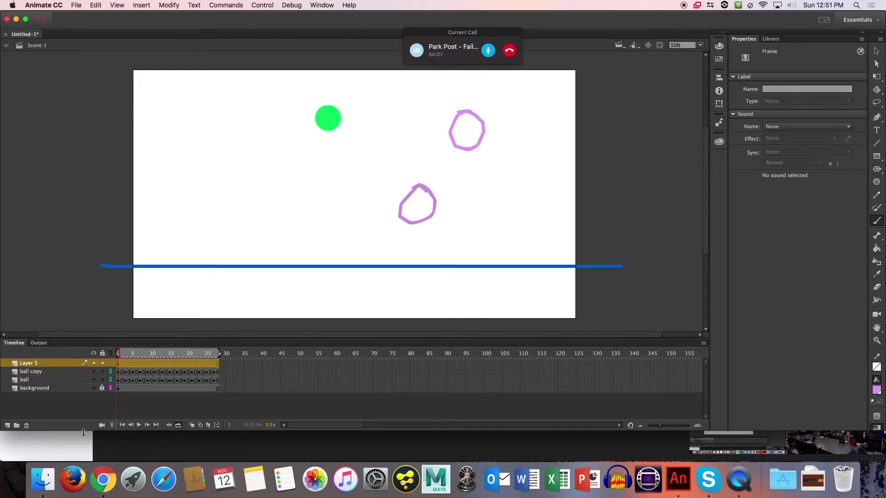
left_click(26, 425)
double_click(40, 367)
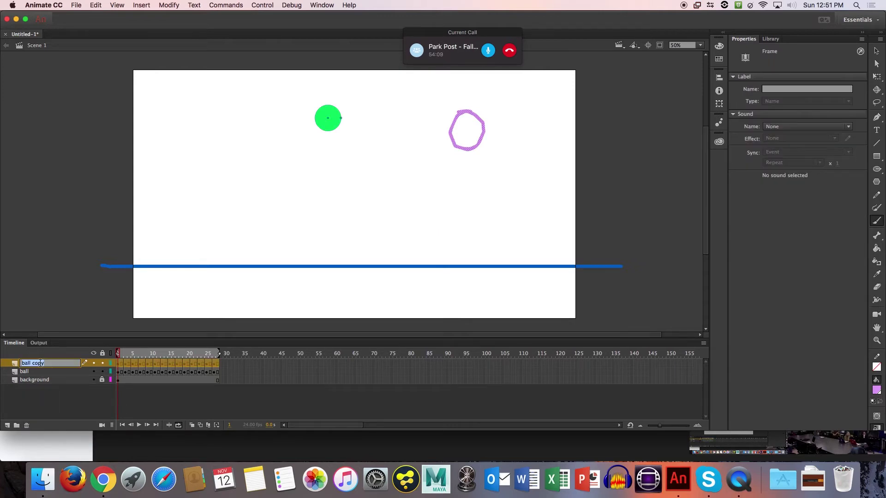
double_click(39, 363)
type("2")
key("Return")
left_click(160, 399)
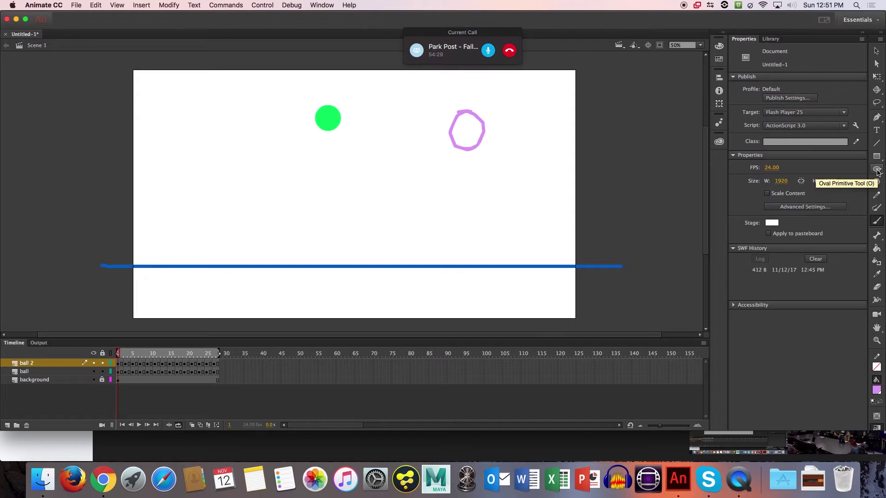
Set the fill to a light yellow from the default swatches
left_click(718, 46)
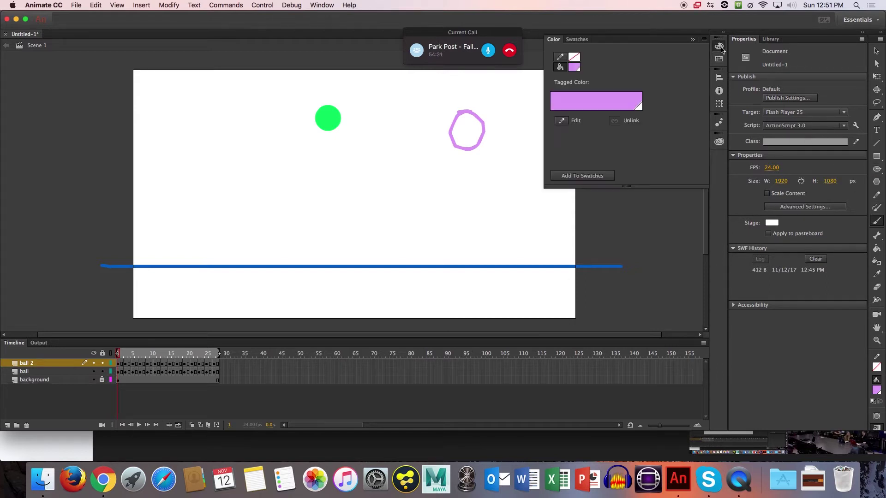
left_click(719, 59)
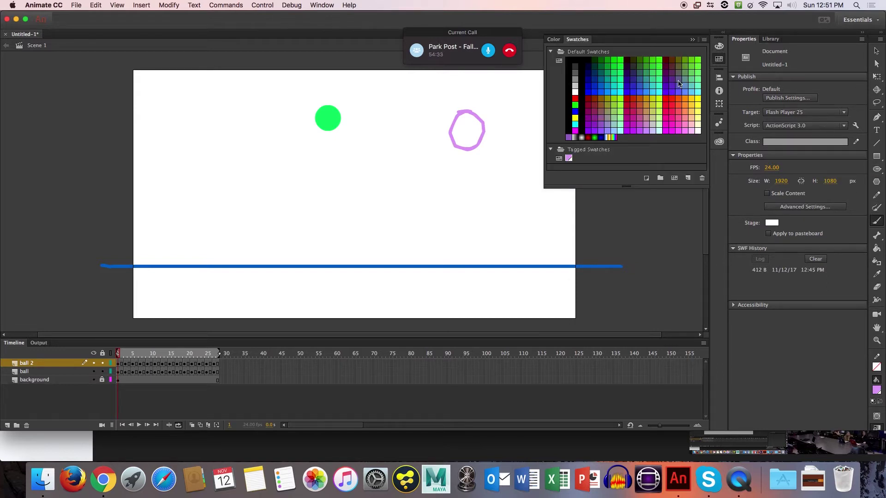
left_click(698, 112)
Select all frames of the ball 2 layer and shift their balls left together using Edit Multiple Frames
left_click(119, 363)
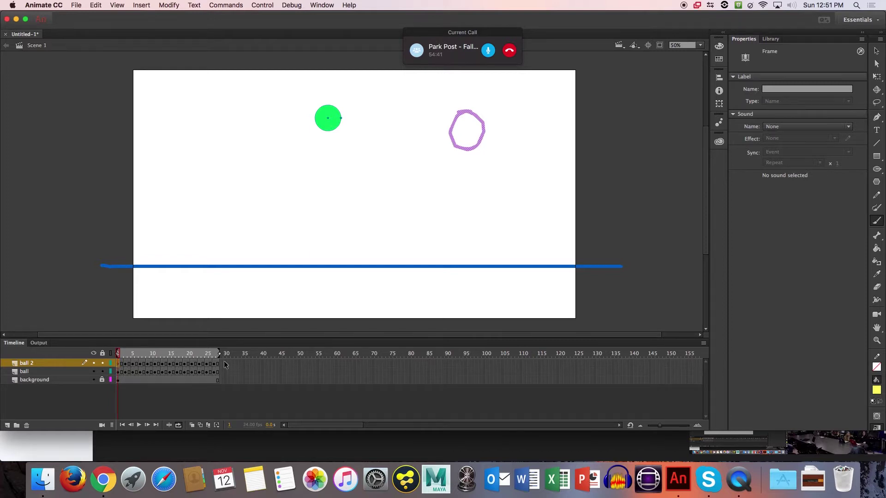
mouse_move(214, 364)
left_mouse_down()
mouse_move(119, 364)
mouse_move(145, 366)
left_mouse_up()
left_click_drag(220, 365, 217, 362)
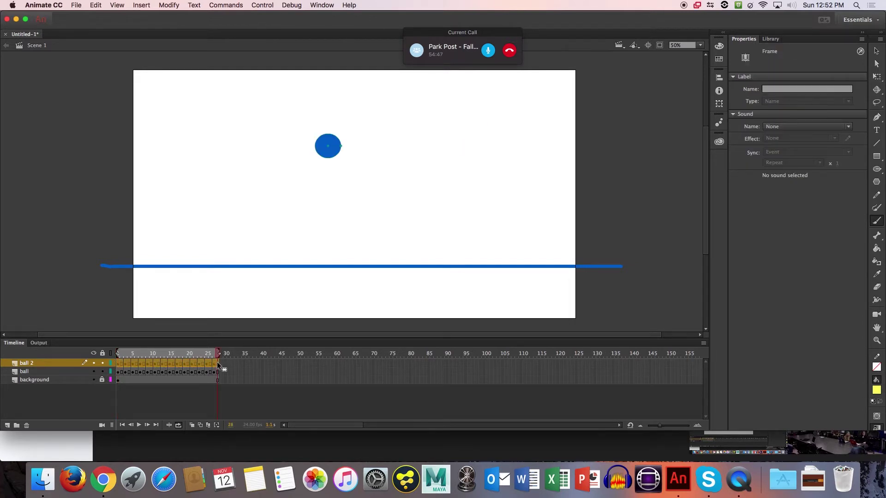
left_click(208, 426)
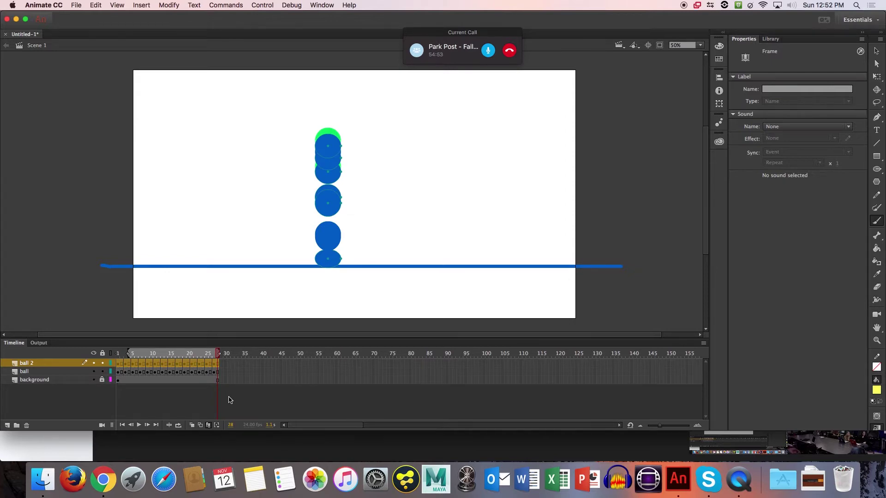
key("shift+Left")
key("shift+Left")
key("shift+Left")
key("shift+Left")
key("shift+Left")
key("shift+Left")
key("shift+Left")
key("shift+Left")
key("shift+Left")
key("shift+Left")
key("shift+Left")
key("shift+Left")
key("shift+Left")
key("shift+Left")
key("shift+Left")
key("shift+Left")
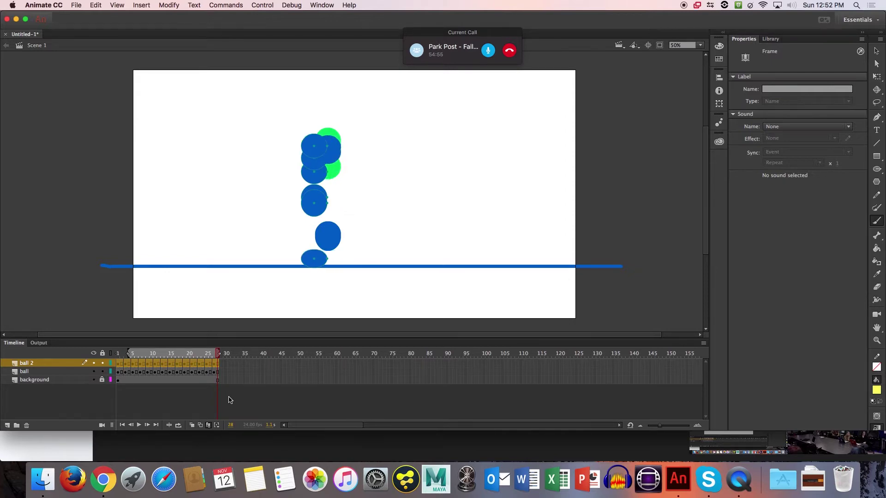
key("shift+Left")
key("shift+Left")
key("shift+Left")
key("shift+Left")
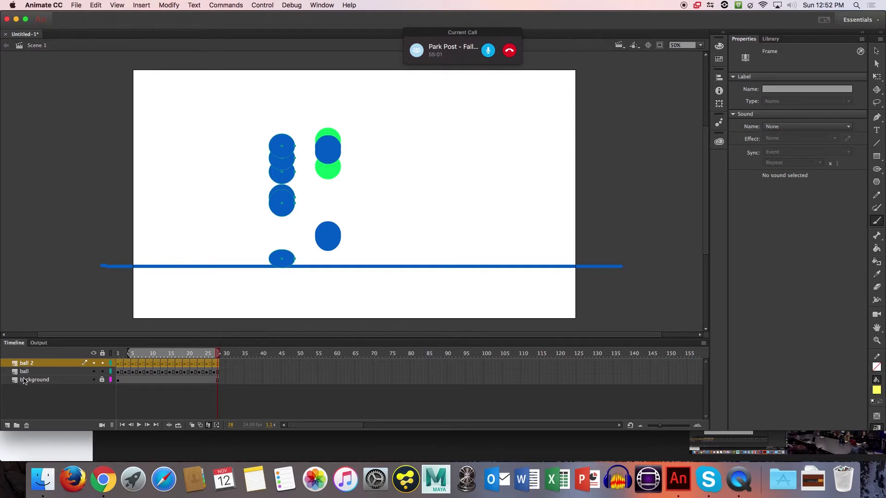
left_click(210, 425)
Go to frame 23 and delete the ball 2 layer
left_click_drag(215, 349, 199, 371)
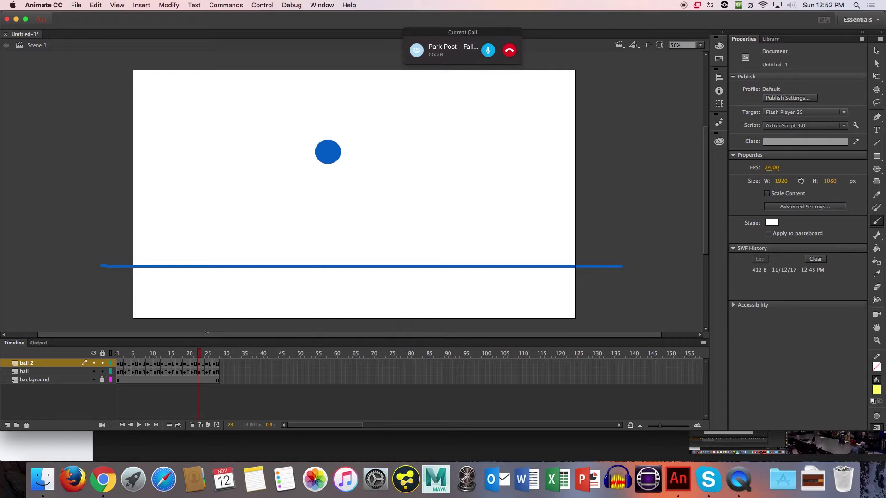
left_click(25, 363)
left_click(27, 426)
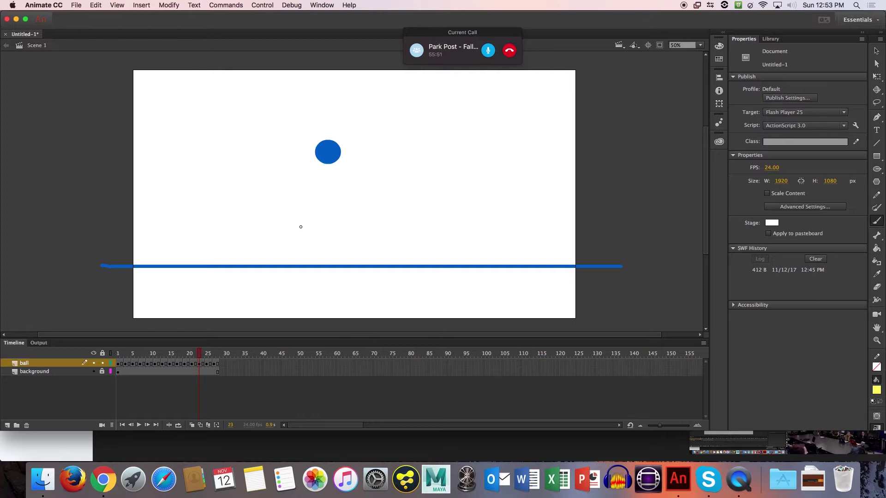
Set the fill to the purple tagged swatch and review its tagged colour definition and settings
left_click(718, 60)
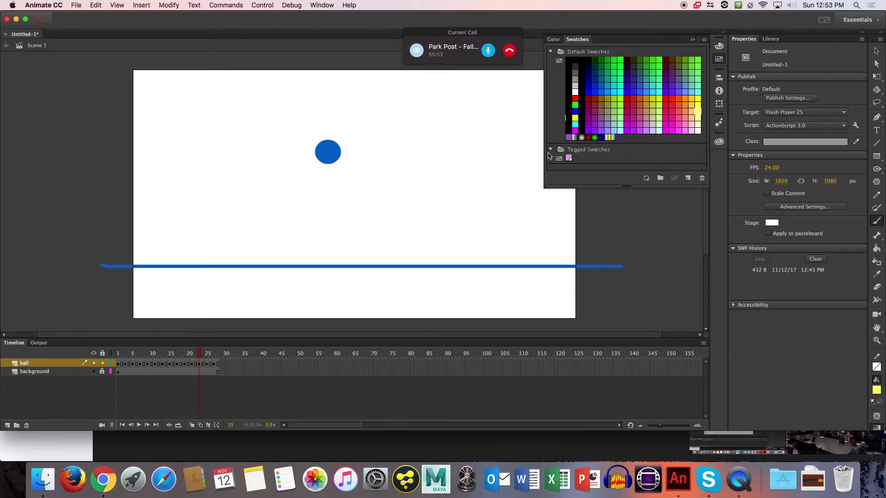
left_click(569, 158)
left_click(646, 180)
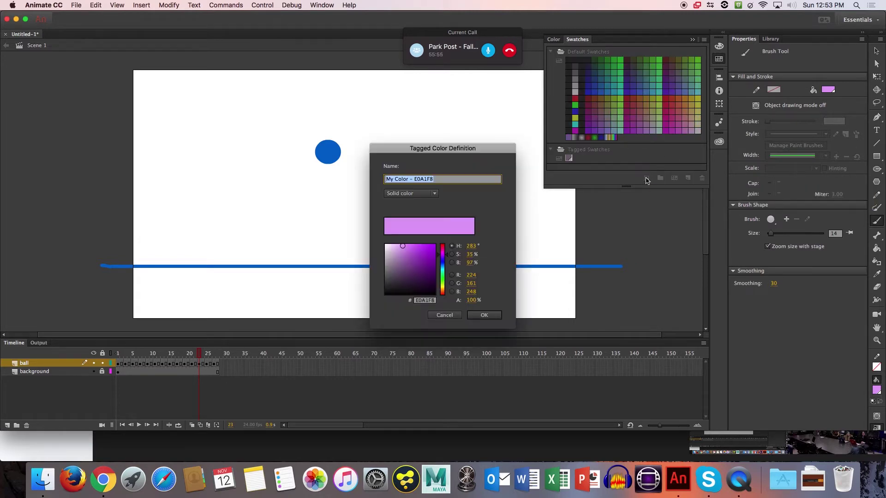
left_click(455, 309)
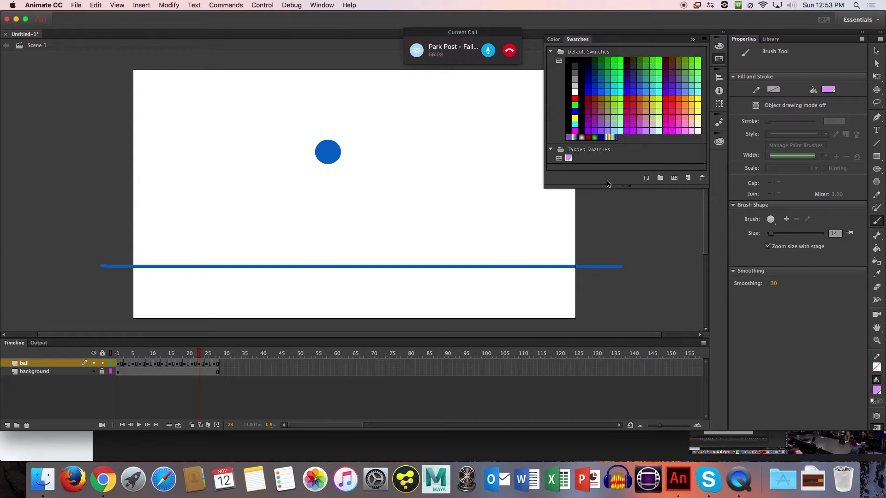
left_click(719, 46)
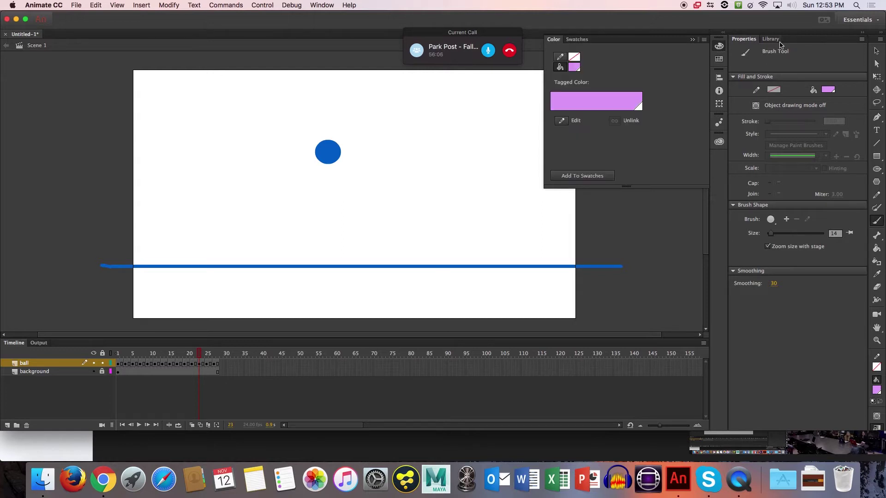
Choose the round brush shape for the Brush tool and widen the tool palette to two columns
left_click(876, 221)
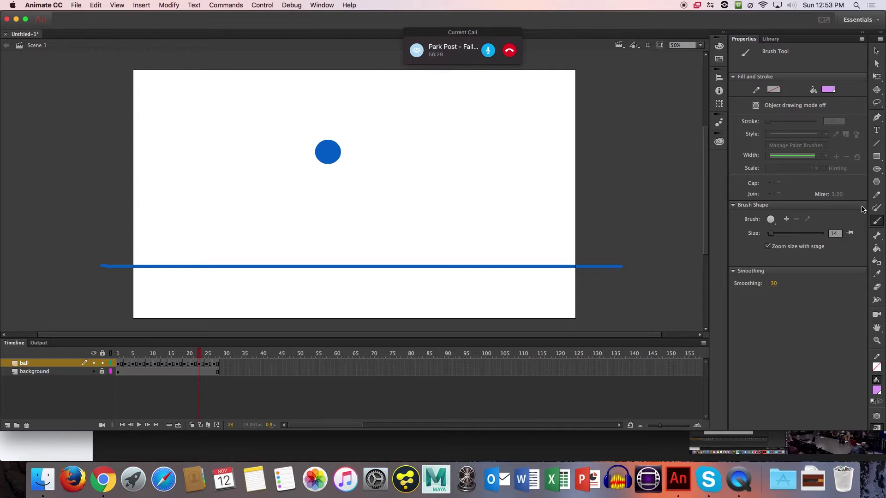
left_click(771, 220)
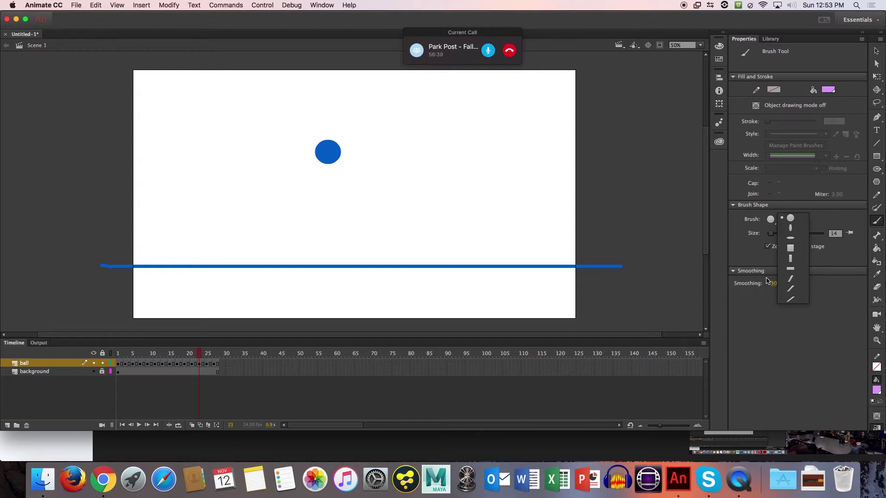
left_click(796, 220)
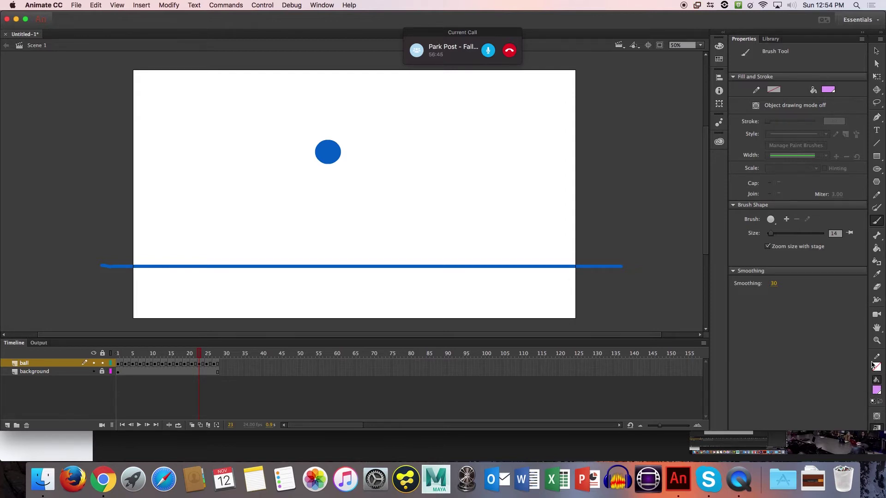
left_click_drag(868, 350, 842, 342)
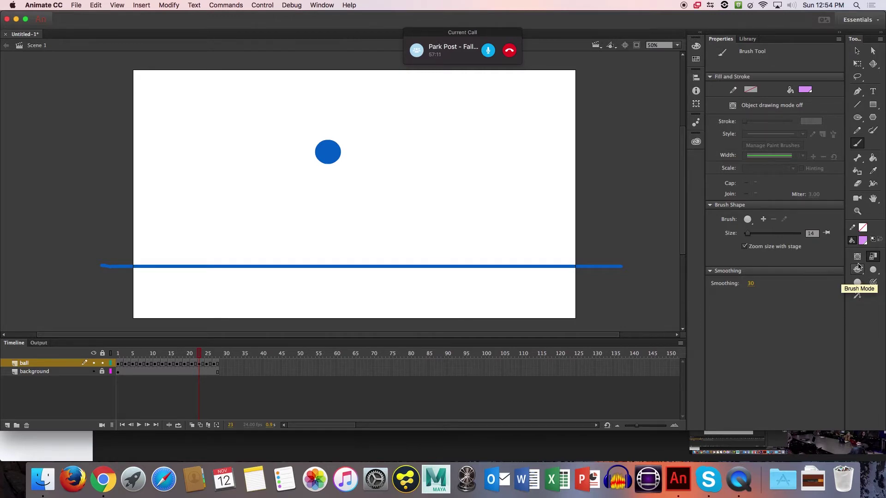
Turn on object drawing and brush a purple circle beside the ball with a long diagonal stroke crossing it
left_click(858, 257)
left_click(858, 270)
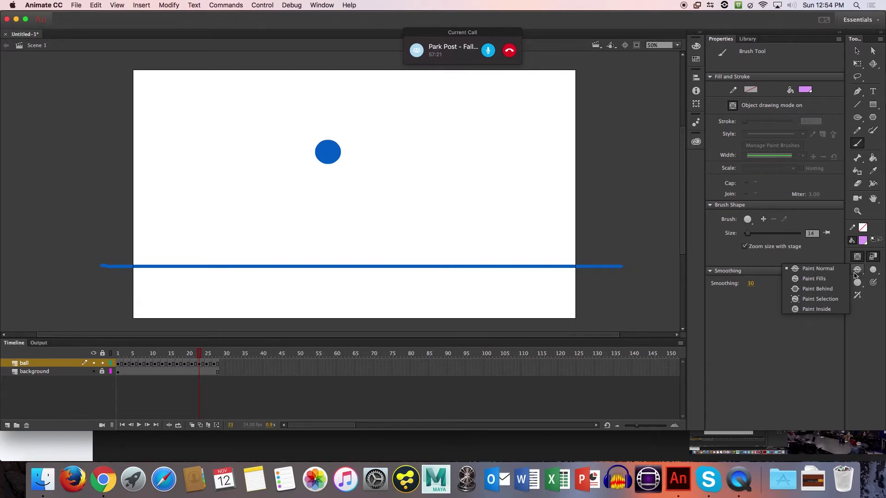
mouse_move(451, 145)
left_mouse_down()
mouse_move(419, 174)
mouse_move(468, 154)
left_mouse_up()
left_click_drag(378, 239, 556, 139)
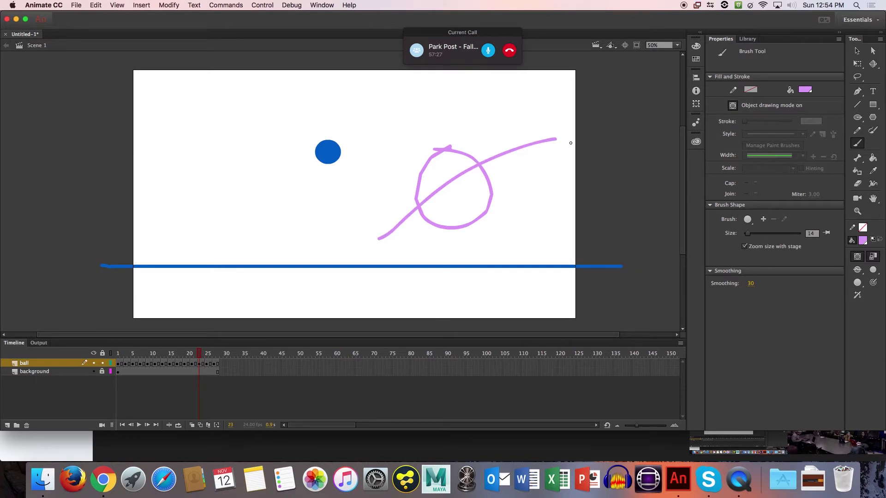
View the ball layer as outlines while moving the diagonal stroke down to Y 334.60
left_click(112, 364)
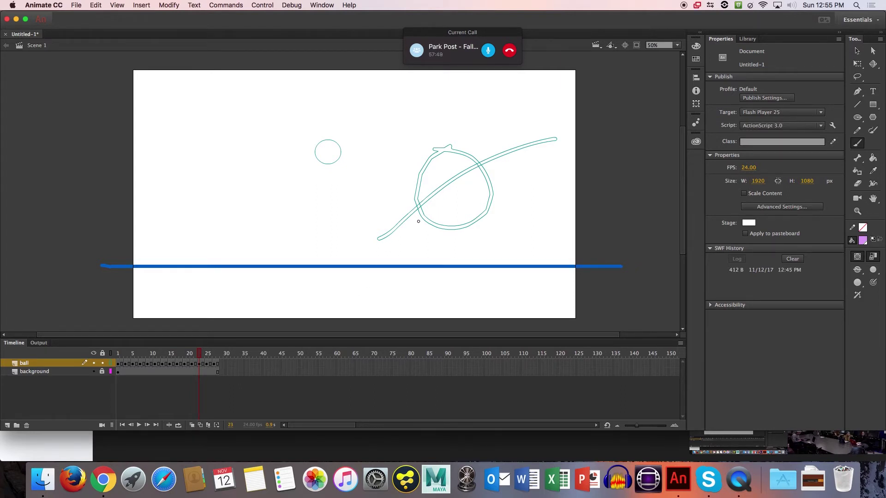
key("v")
left_click(497, 160)
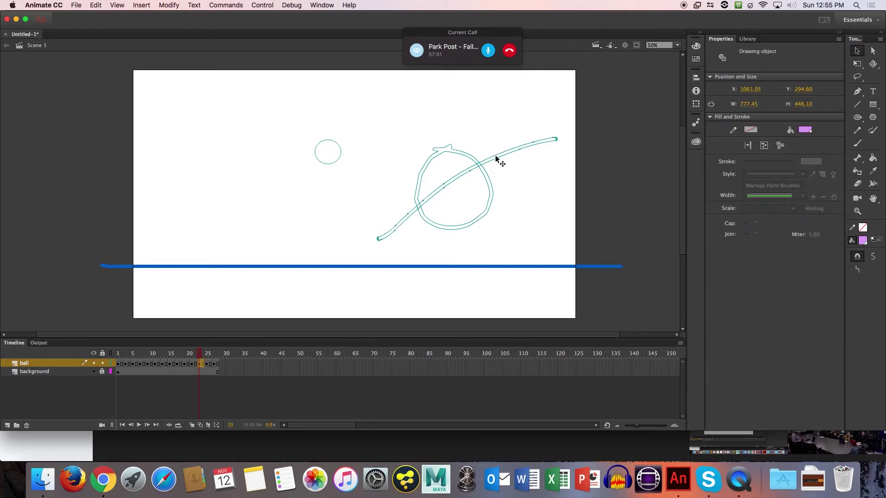
key("shift+Down")
key("shift+Down")
key("shift+Down")
key("shift+Down")
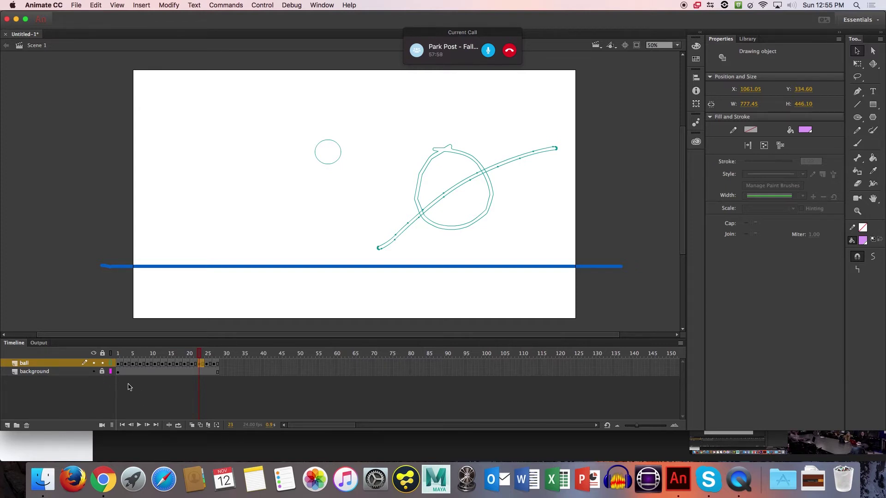
left_click(111, 364)
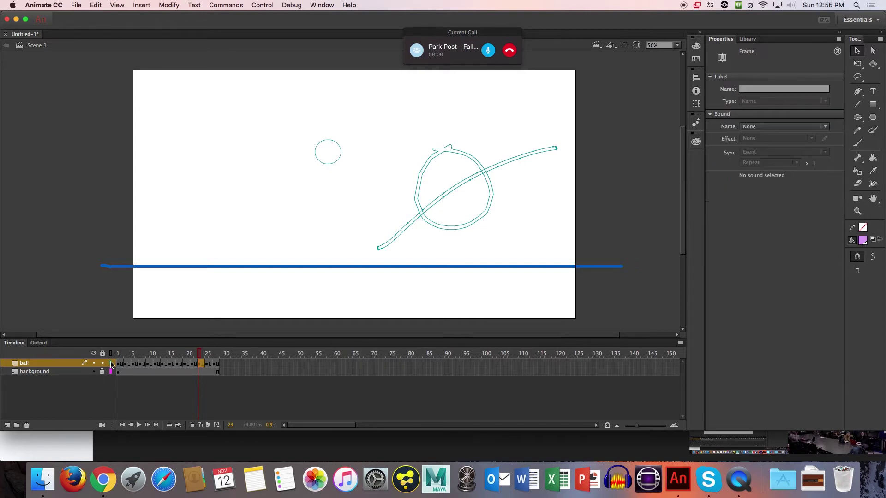
Recolour the diagonal stroke with the green 66CC33 swatch and add a camera layer
left_click(862, 241)
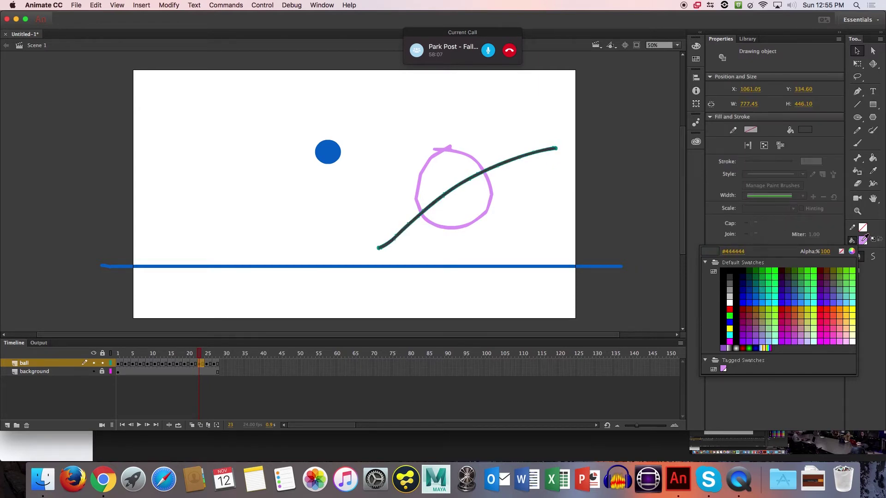
left_click(576, 252)
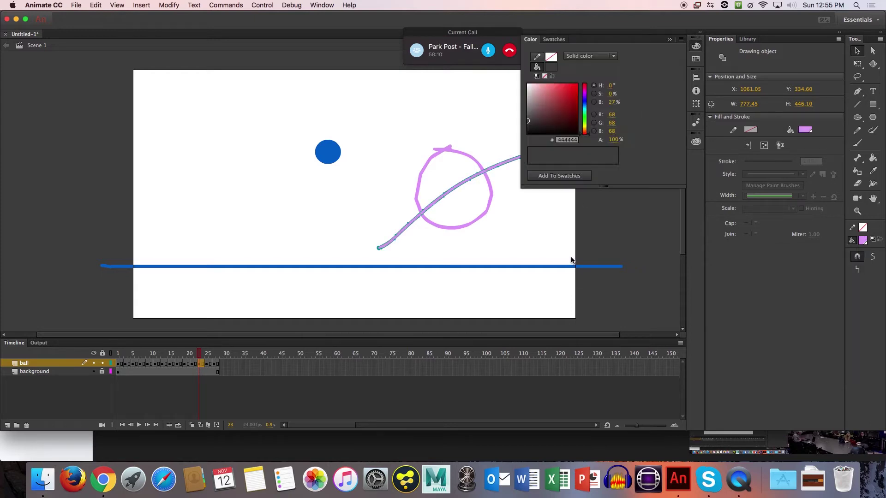
left_click(696, 62)
left_click(669, 66)
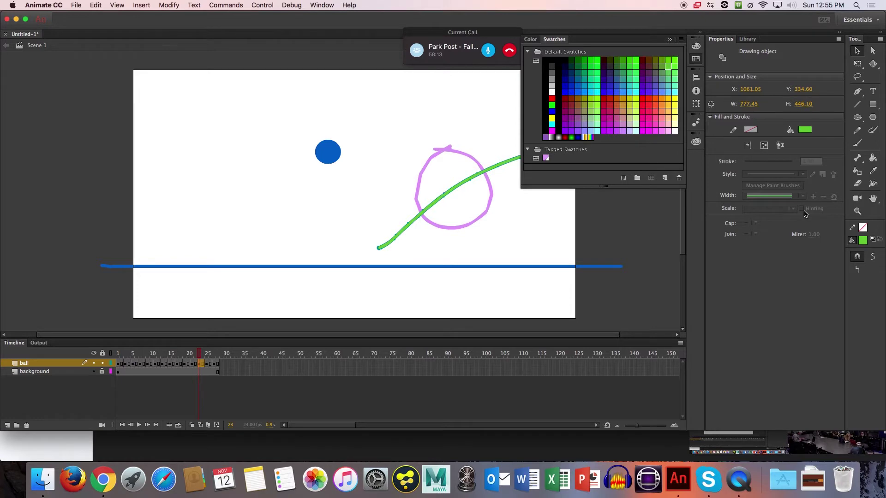
key("c")
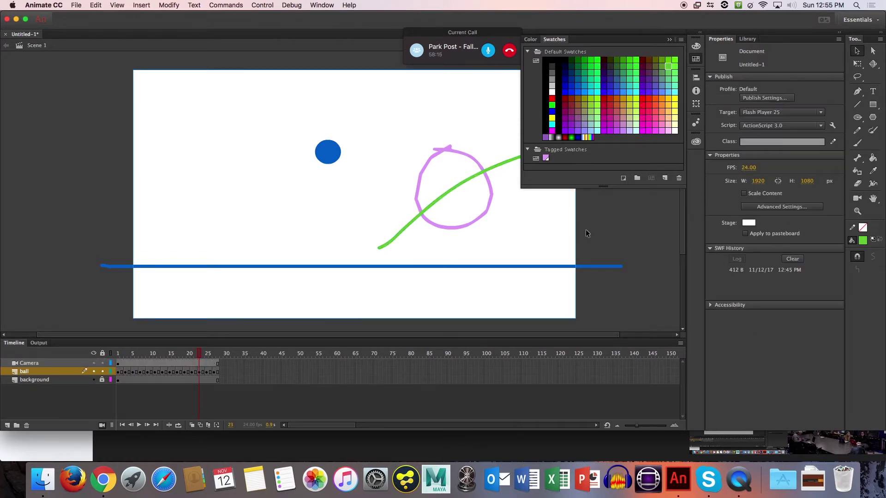
Set the fill colour to crimson CC3364 by changing its hue to 341°
left_click(697, 47)
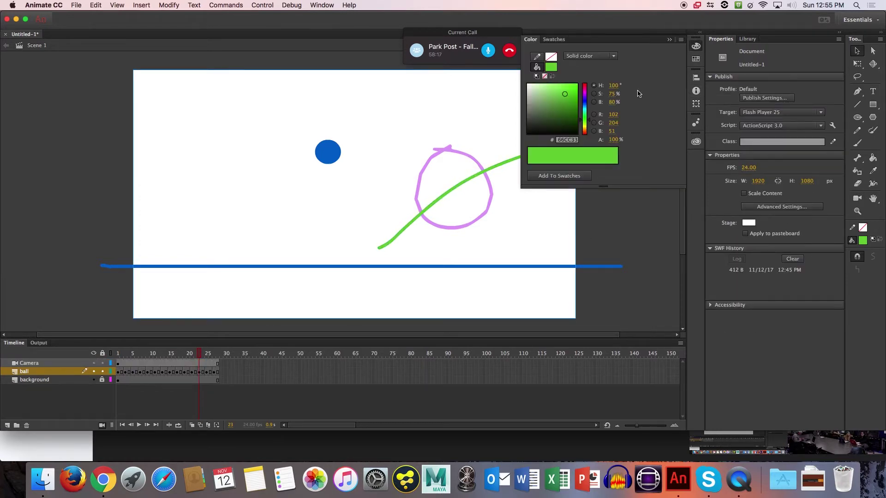
left_click(586, 92)
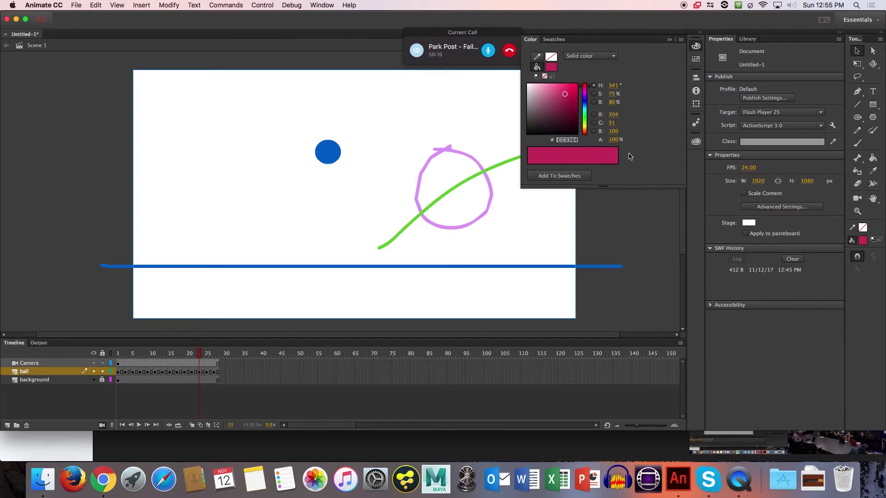
left_click(640, 233)
Set the brush mode to Paint Fills and paint a short vertical crimson stroke inside the purple circle
key("b")
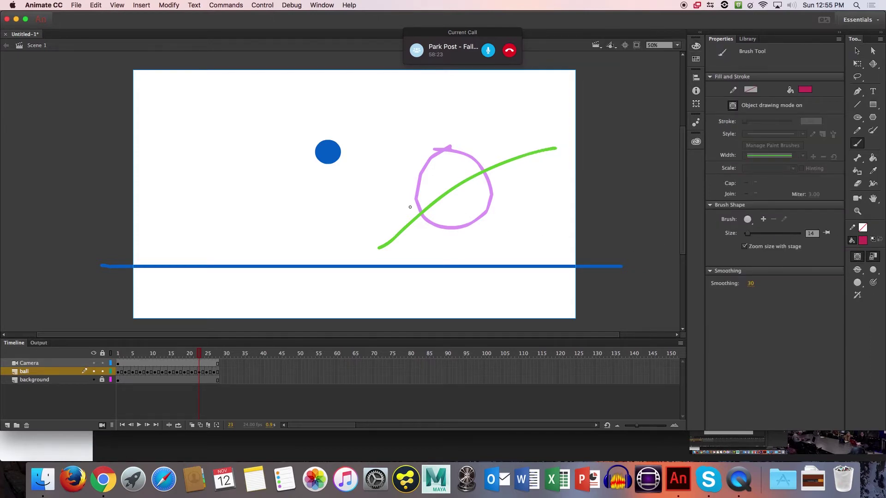
left_click(858, 270)
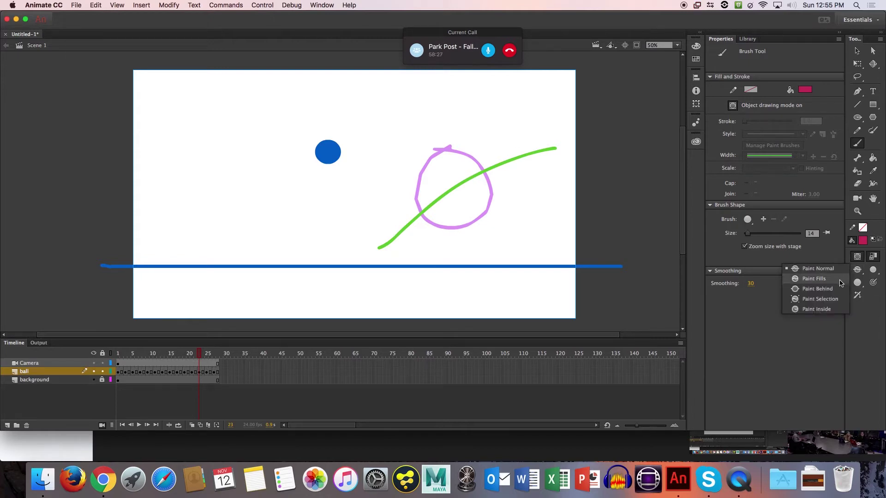
left_click(840, 283)
left_click_drag(459, 176, 471, 225)
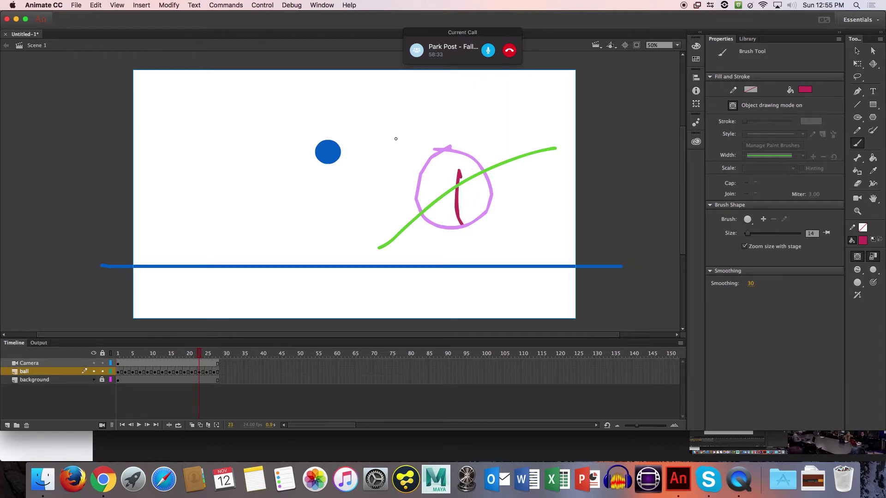
Paint a slanted crimson stroke and a small crimson cross inside the purple circle with the Paint Fills brush mode
left_click_drag(445, 170, 446, 186)
left_click_drag(479, 173, 475, 191)
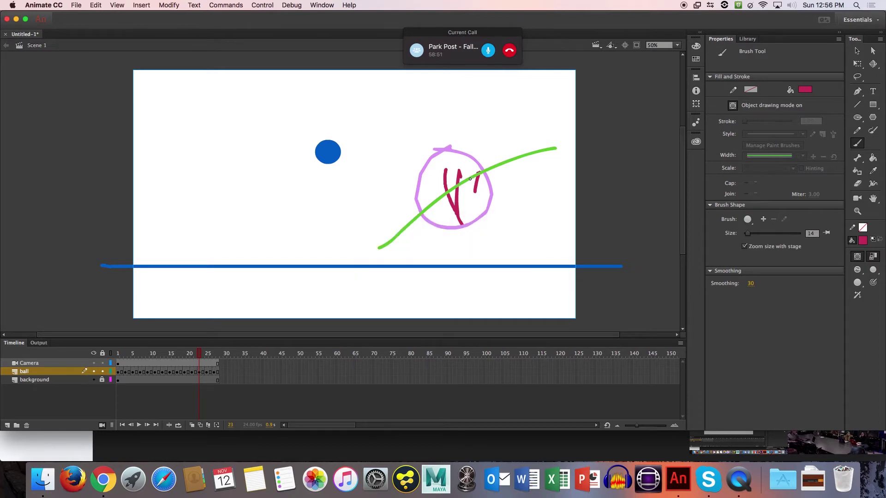
left_click_drag(470, 180, 485, 178)
Set the brush mode to Paint Behind and paint two slanted crimson strokes, one inside the purple circle and one across its left edge
left_click(857, 271)
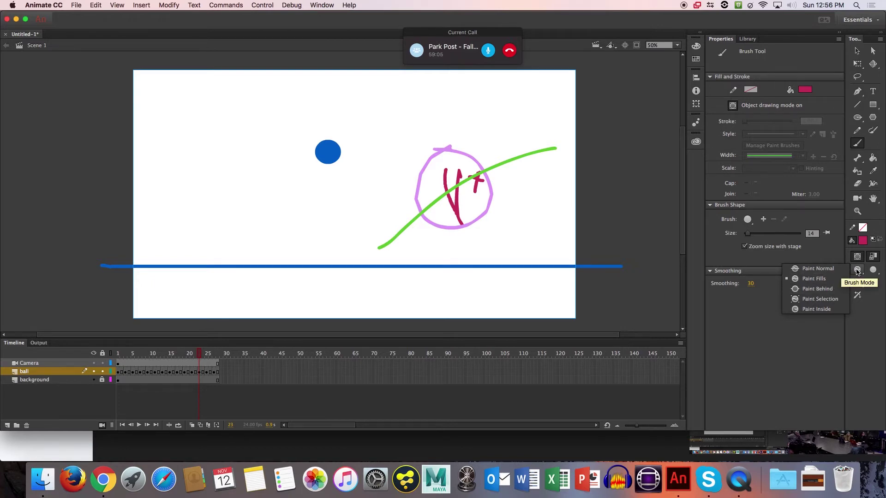
left_click(831, 289)
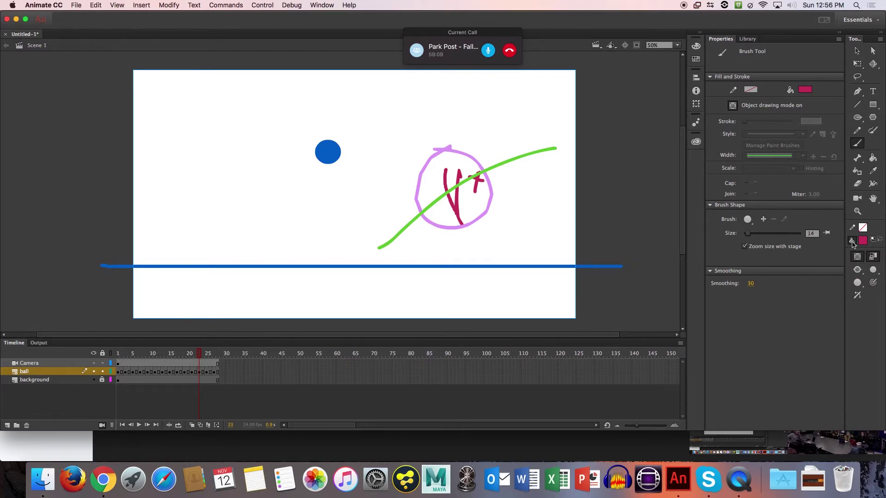
left_click_drag(433, 169, 453, 217)
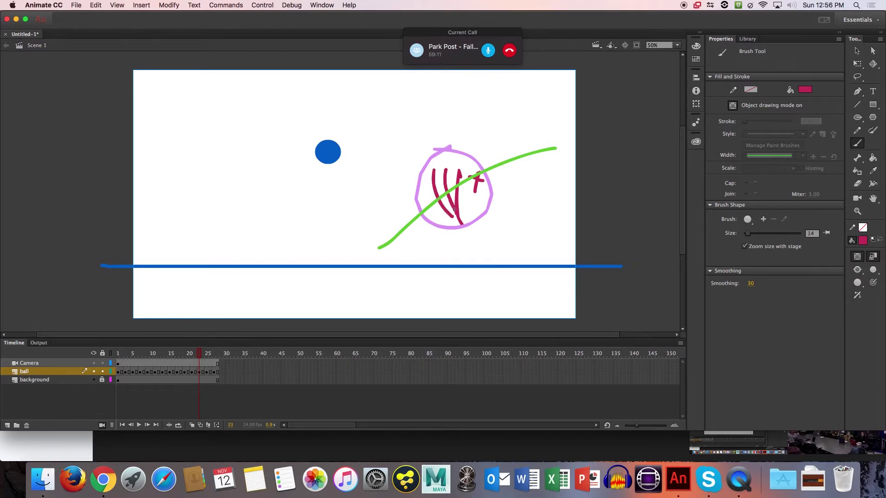
left_click_drag(408, 162, 415, 172)
left_click_drag(428, 202, 438, 231)
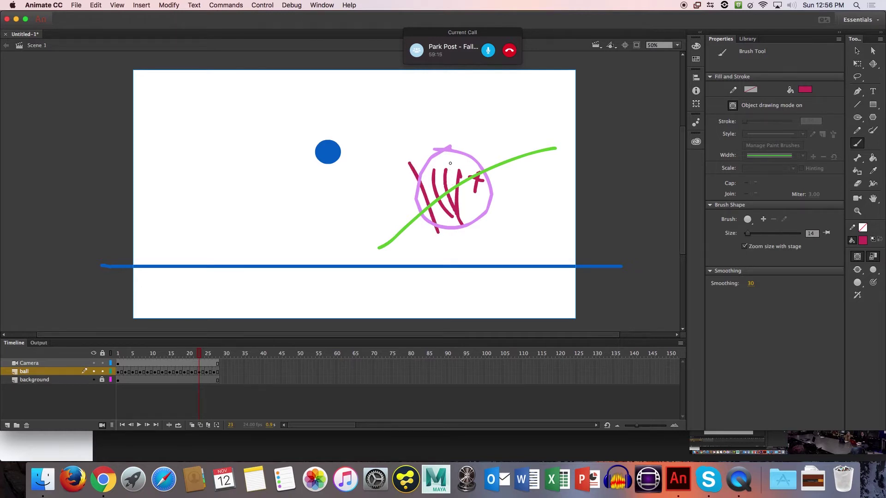
Set the brush mode to Paint Selection
left_click(858, 270)
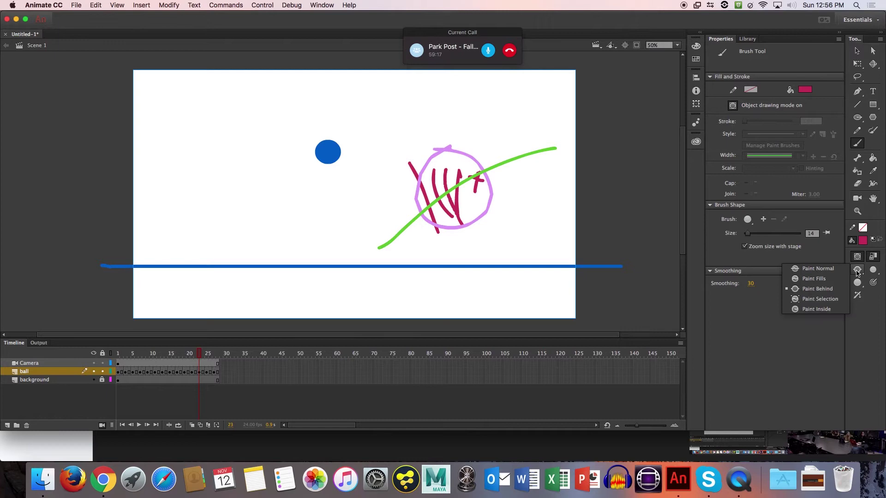
left_click(833, 299)
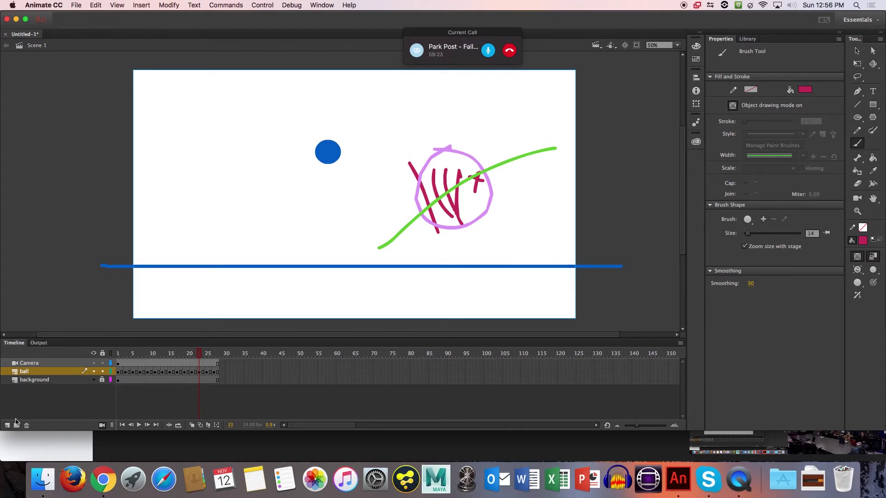
Delete the camera layer, then add a new layer above the ball layer and go to frame 1
left_click(29, 364)
left_click(27, 425)
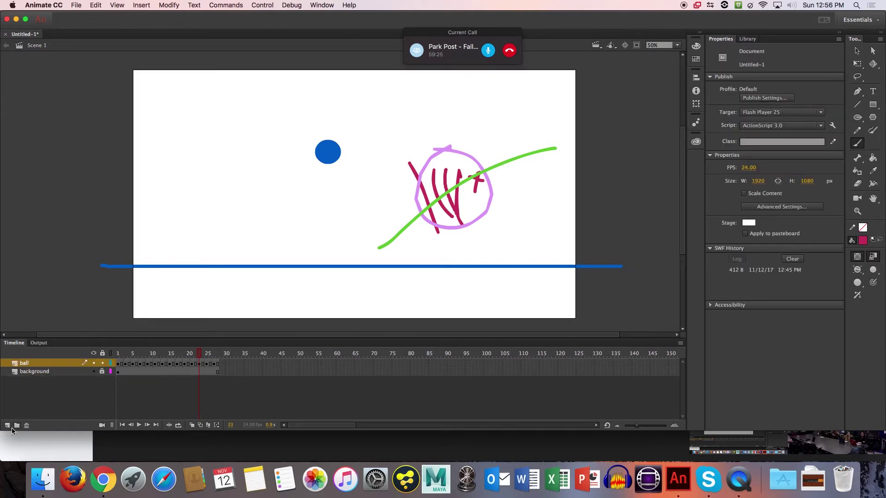
left_click(7, 425)
left_click(118, 354)
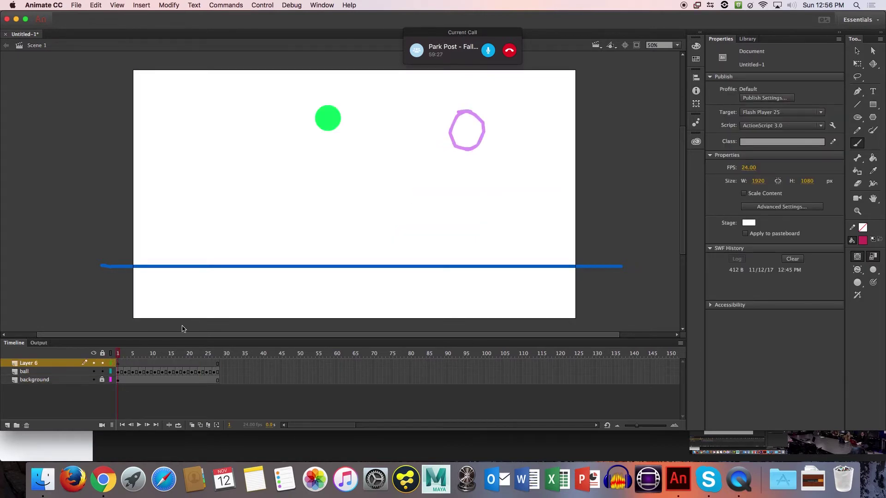
Draw a crimson oval primitive circle about 408 px across, resting just above the blue ground line left of the green ball
key("b")
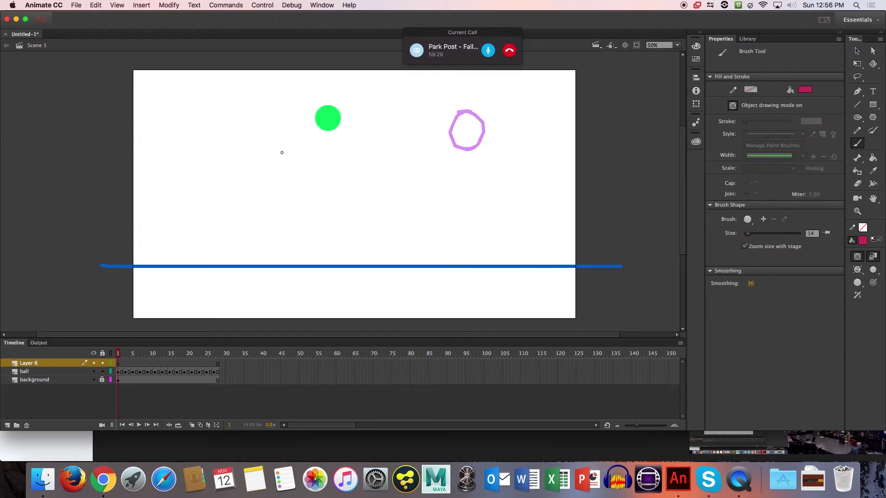
left_click(857, 117)
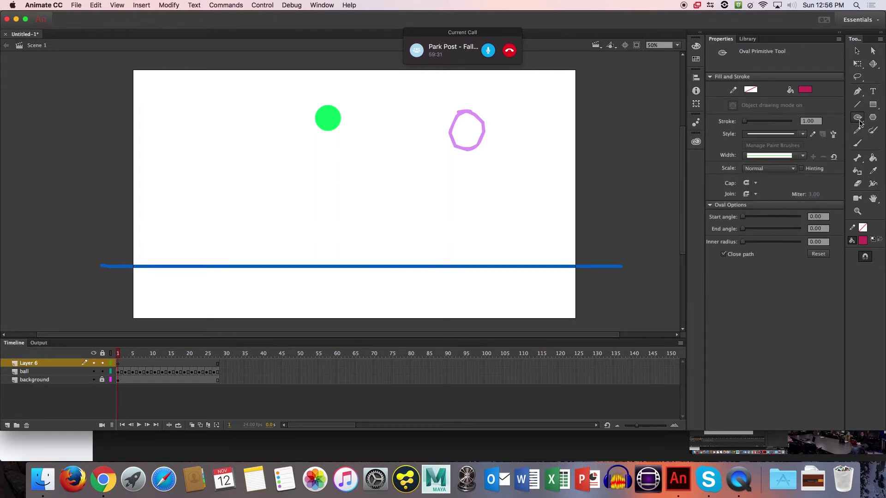
left_click_drag(200, 169, 295, 249)
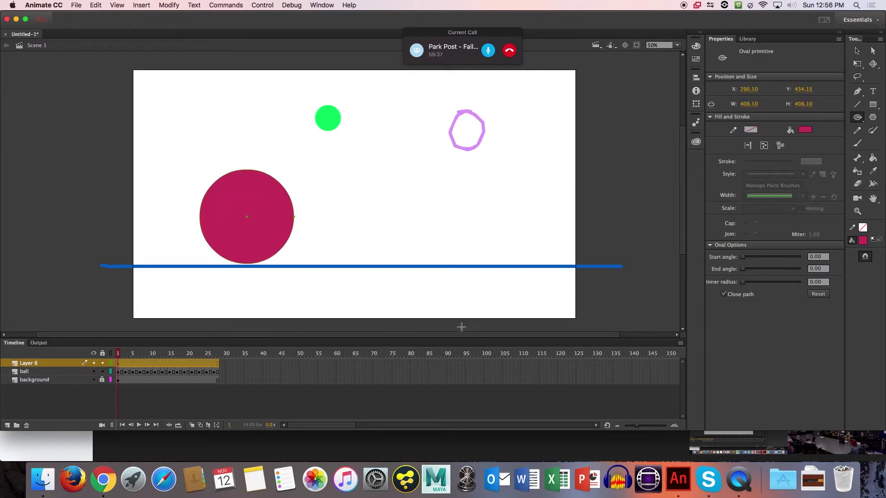
key("i")
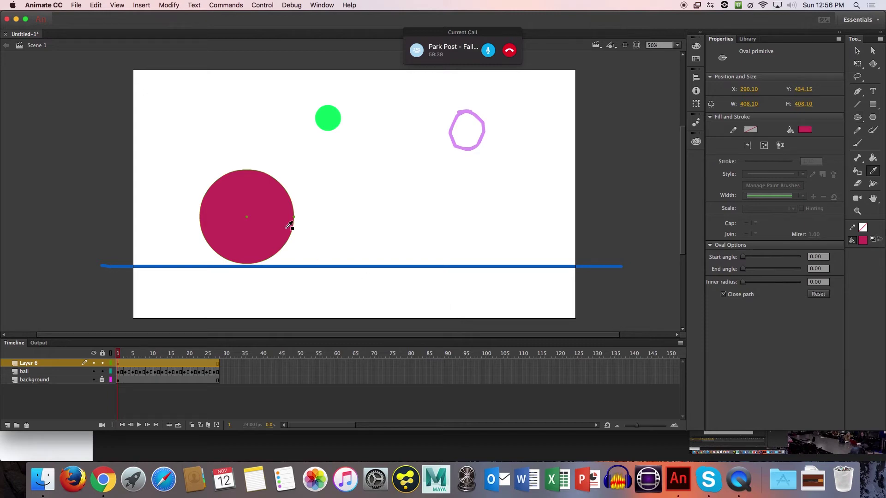
left_click(285, 232)
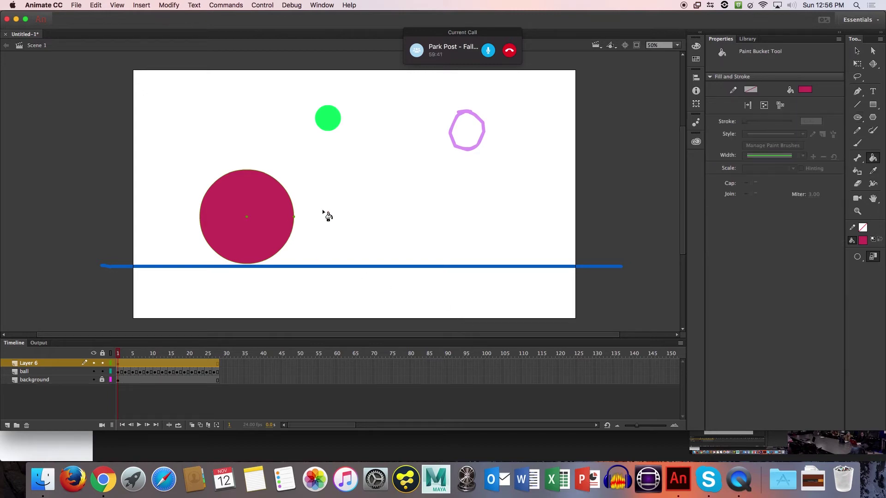
left_click(696, 45)
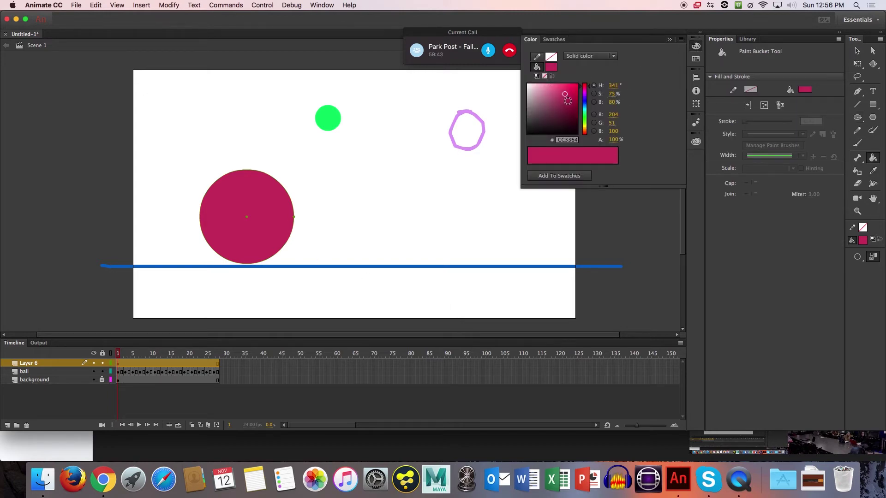
left_click_drag(567, 99, 570, 107)
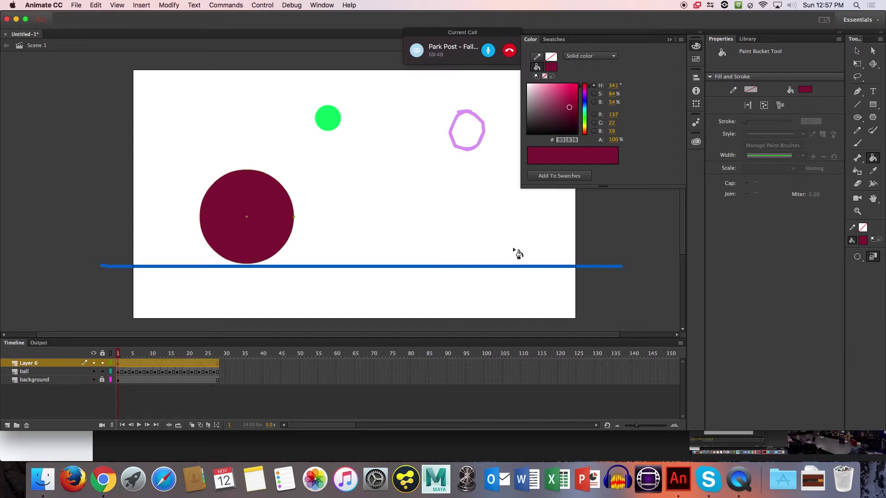
key("super+z")
key("v")
left_click(600, 225)
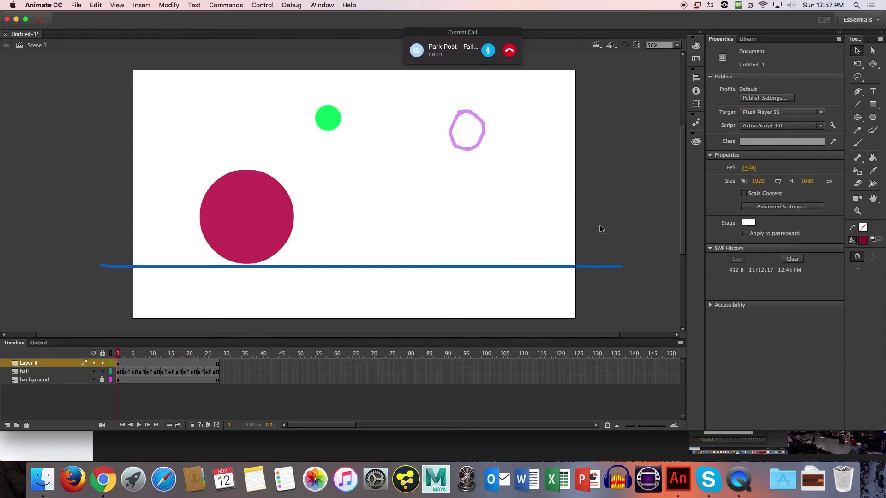
Darken the fill colour to a deep maroon with the crimson circle deselected
left_click(696, 46)
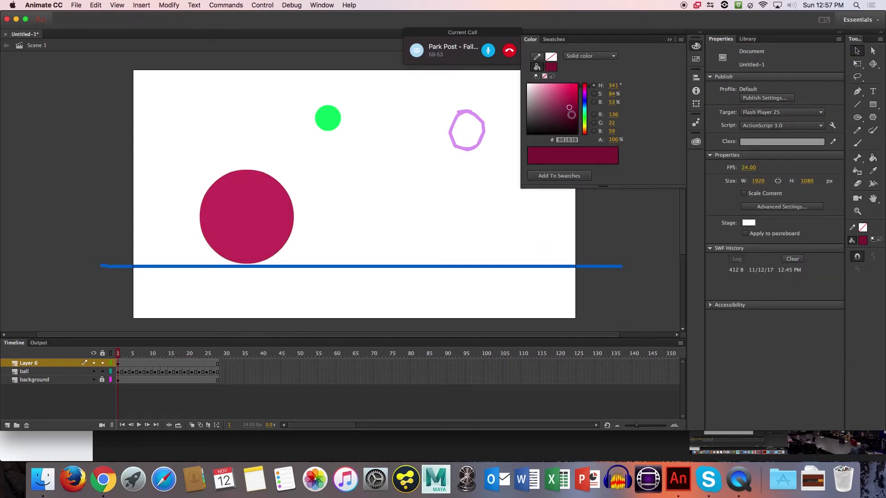
left_click(571, 114)
left_click_drag(571, 115, 571, 114)
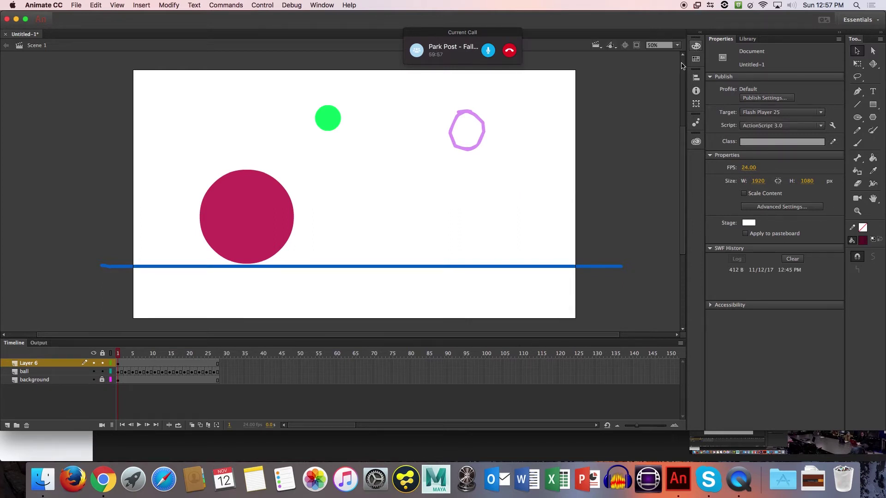
left_click(696, 46)
Try to paint a vertical maroon stroke across the unselected crimson circle and check the brush mode in use
key("b")
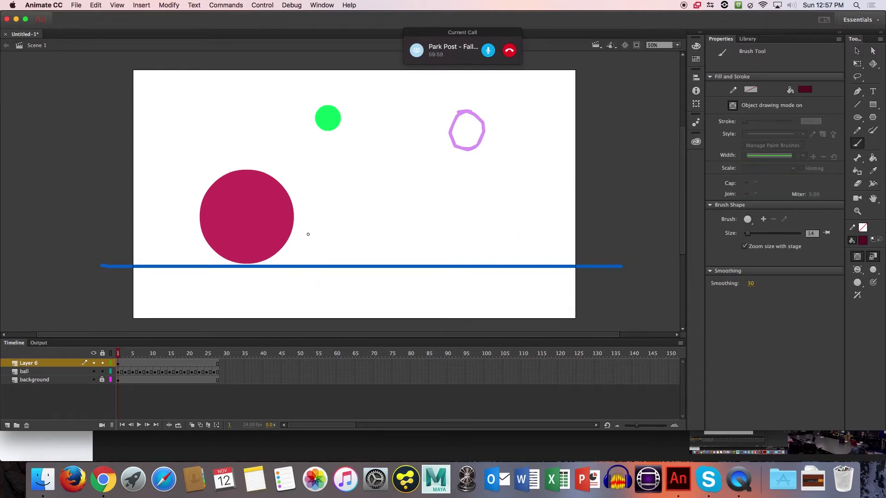
mouse_move(257, 173)
left_mouse_down()
mouse_move(271, 205)
mouse_move(266, 237)
mouse_move(241, 263)
left_mouse_up()
left_click(858, 271)
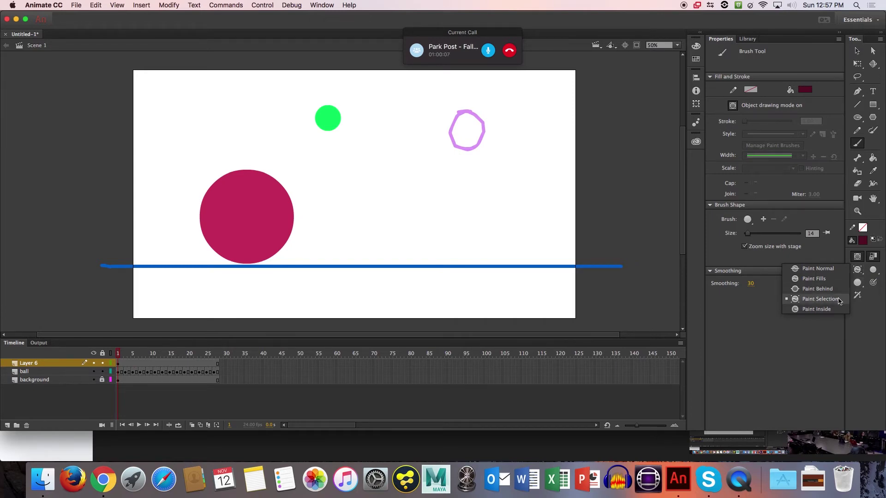
left_click(859, 272)
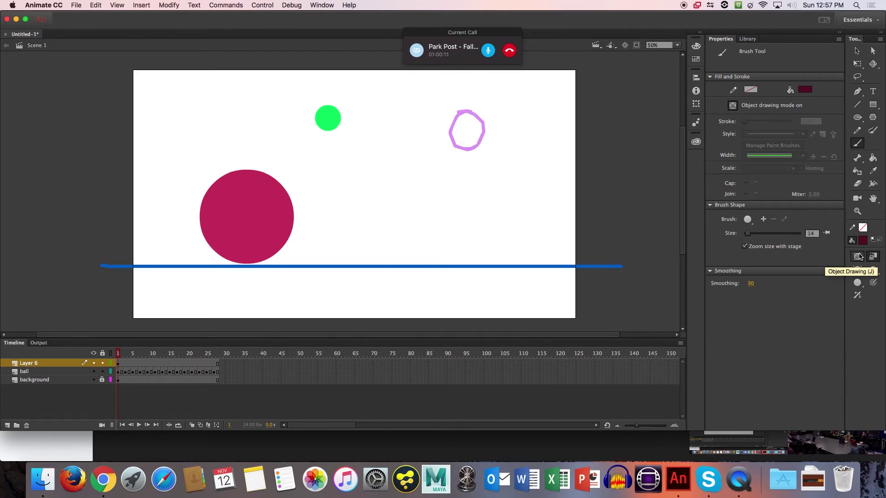
Select the crimson circle and try to paint a maroon stroke down across it with the Paint Selection brush, then undo
key("v")
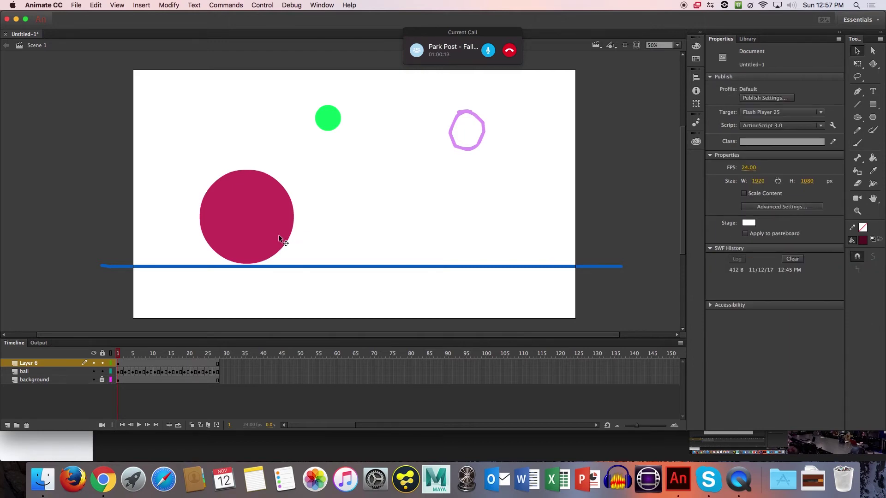
left_click(277, 237)
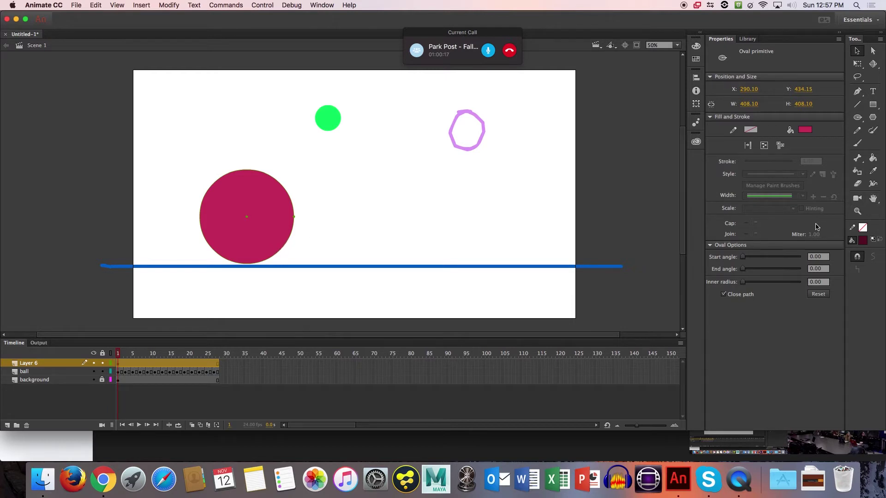
key("b")
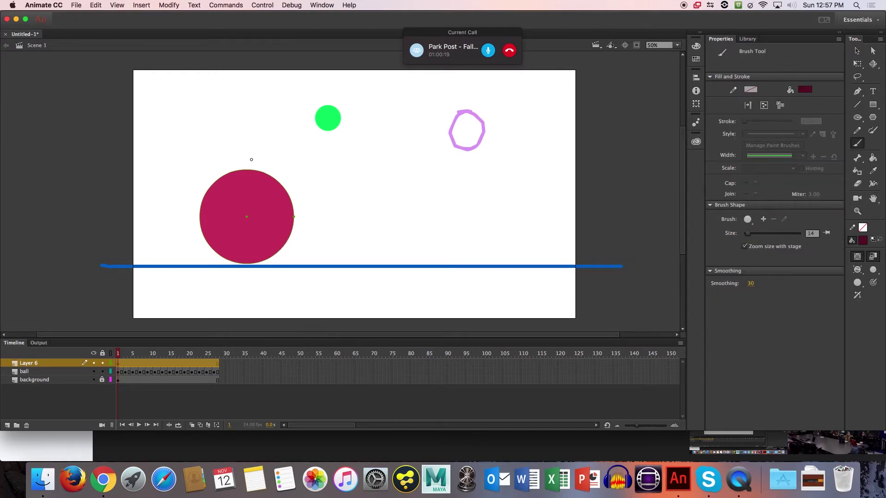
mouse_move(244, 156)
left_mouse_down()
mouse_move(276, 209)
mouse_move(270, 270)
left_mouse_up()
key("super+z")
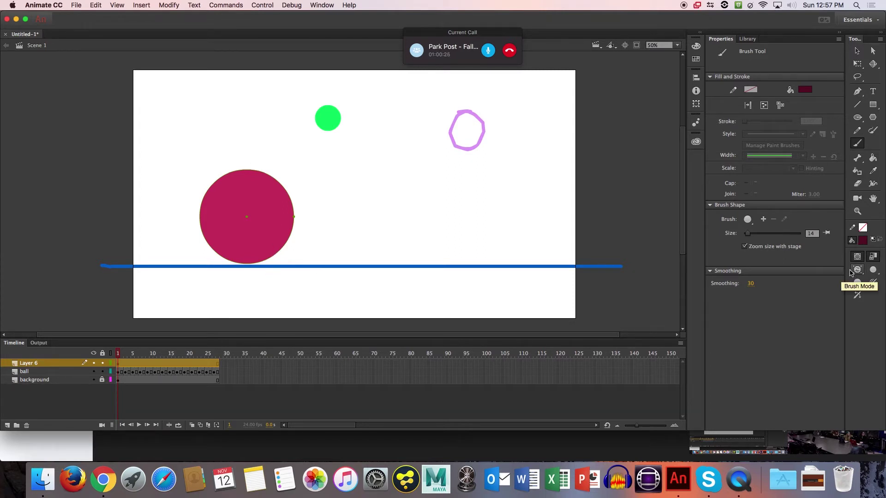
Break apart the crimson oval primitive into an editable shape and deselect it
right_click(271, 240)
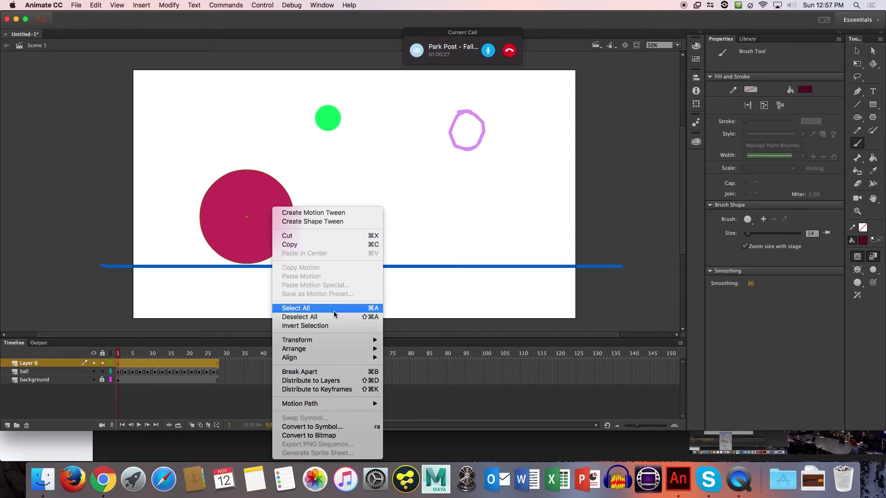
left_click(337, 372)
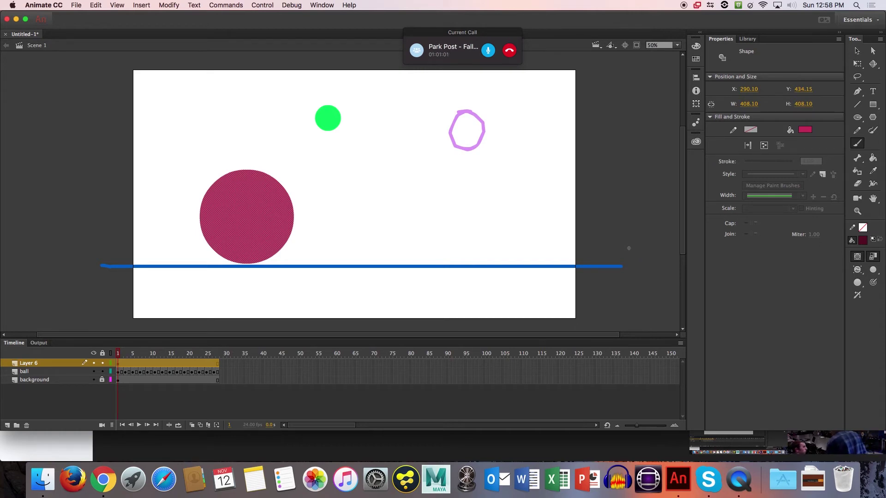
left_click(873, 50)
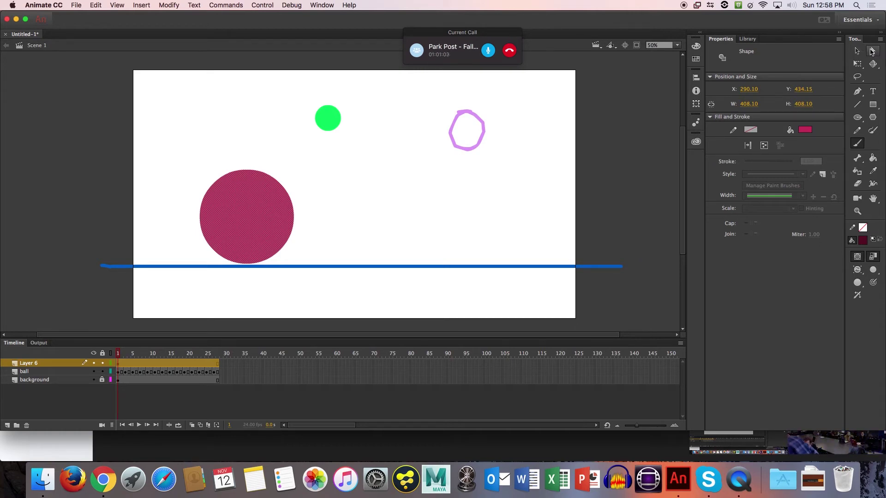
left_click(318, 192)
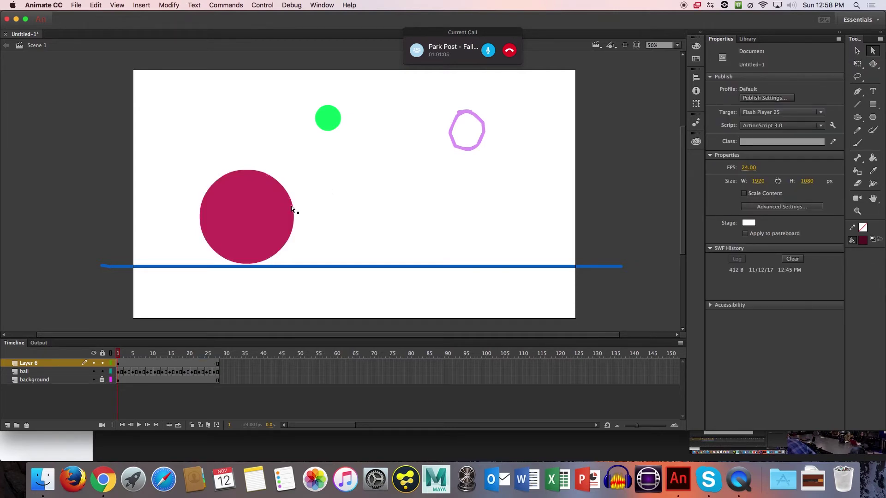
Try reshaping the crimson circle by pulling its upper-right anchor point outward with the Subselection tool, then undo the changes and deselect
left_click_drag(292, 208, 310, 155)
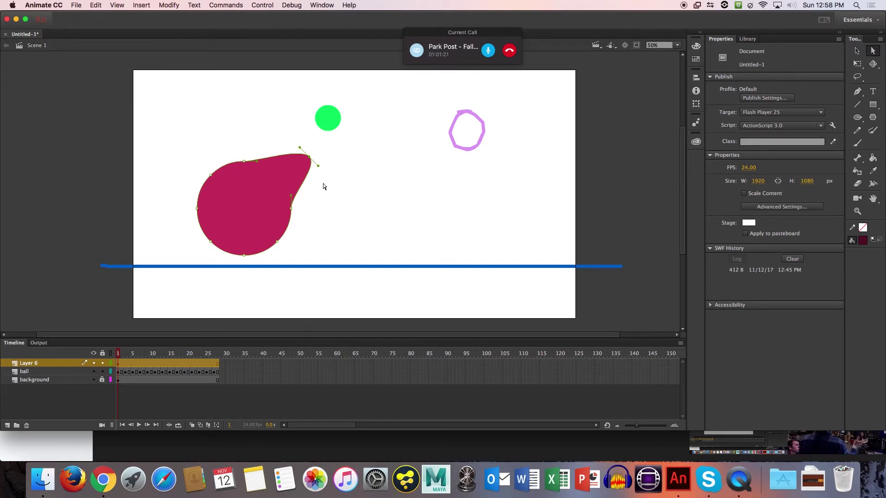
key("super+z")
key("super+z")
key("super+z")
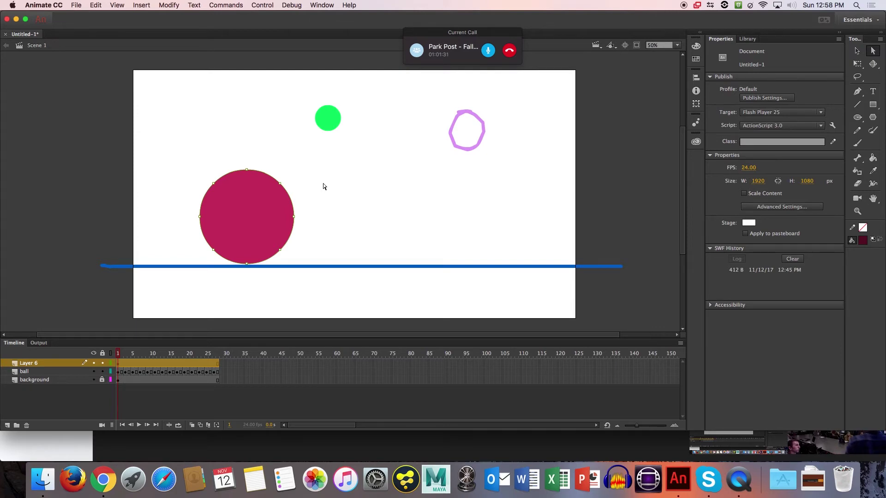
left_click(357, 216)
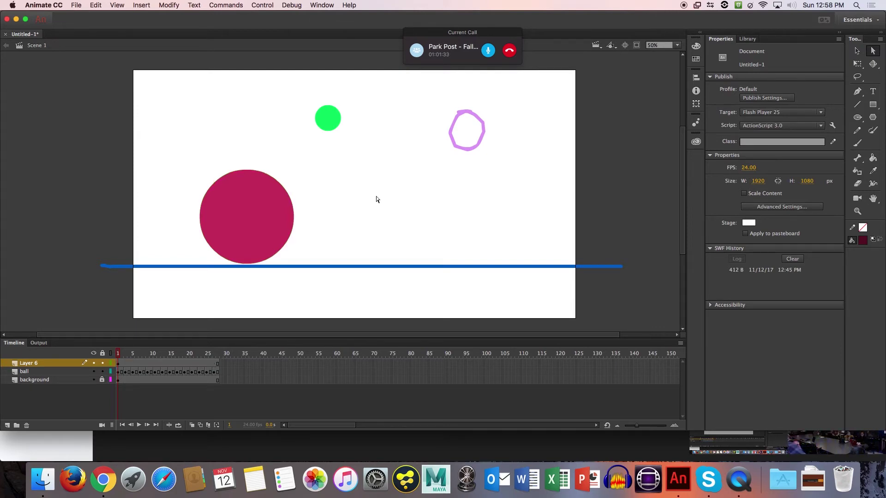
Turn off object drawing mode for the Brush tool and try to paint a diagonal maroon stroke across the crimson circle's right edge
left_click(858, 144)
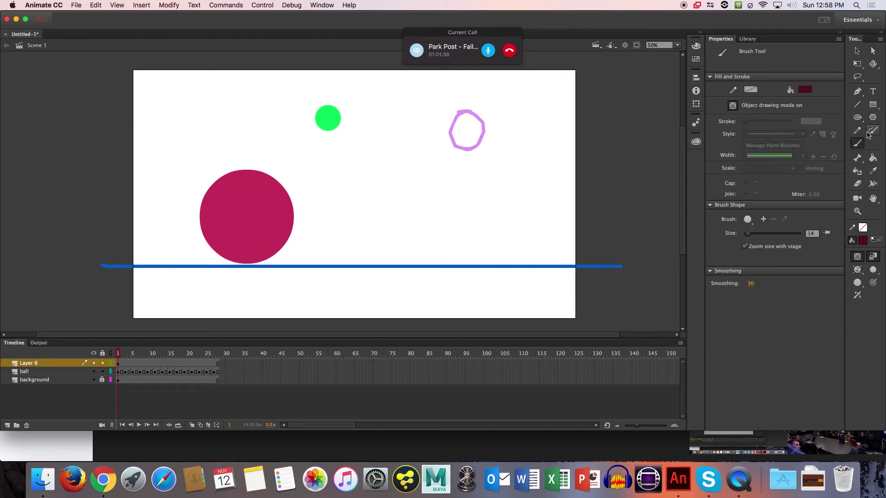
left_click(733, 106)
mouse_move(309, 194)
left_mouse_down()
mouse_move(281, 205)
mouse_move(281, 227)
left_mouse_up()
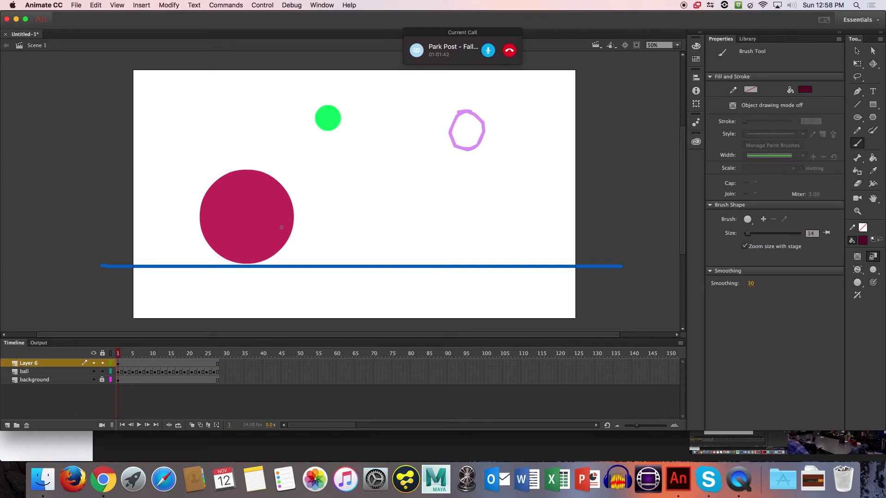
Set the brush mode to Paint Normal and paint maroon strokes across the crimson circle's right edge
left_click(858, 270)
left_click(815, 268)
mouse_move(300, 192)
left_mouse_down()
mouse_move(270, 217)
mouse_move(290, 221)
left_mouse_up()
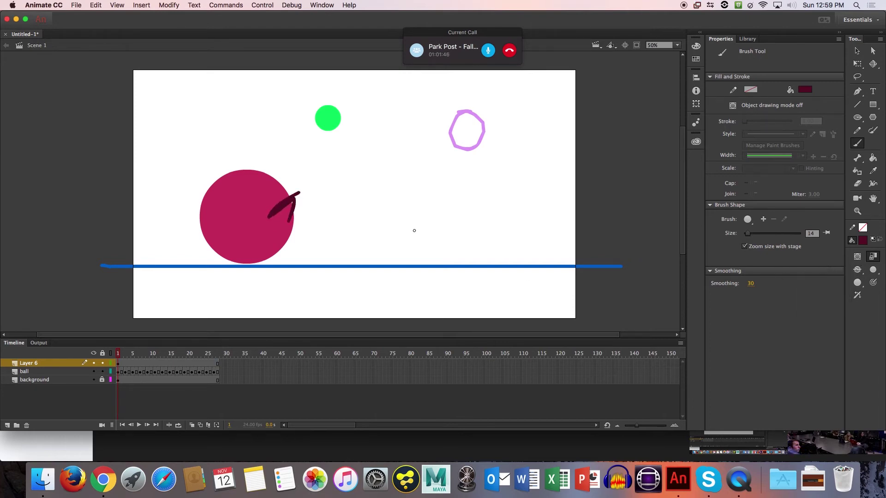
Try moving the crimson circle left, away from the maroon strokes, then undo the move
key("v")
left_click(286, 200)
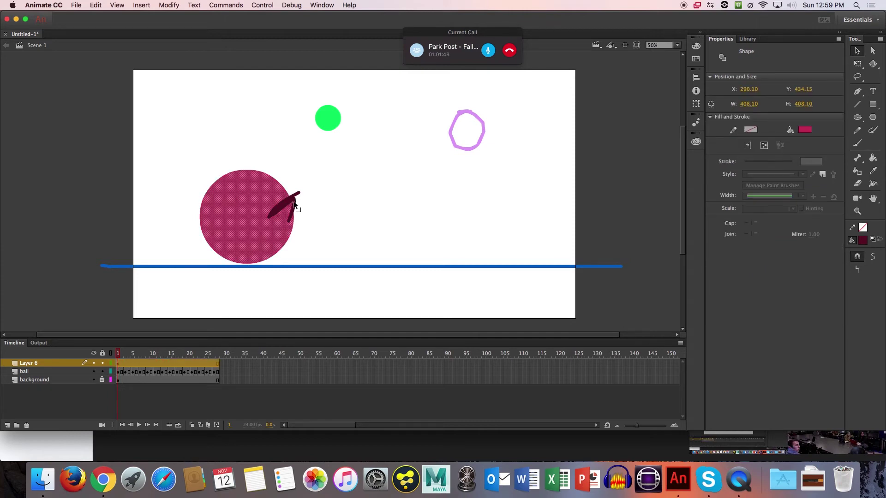
left_click_drag(254, 206, 205, 210)
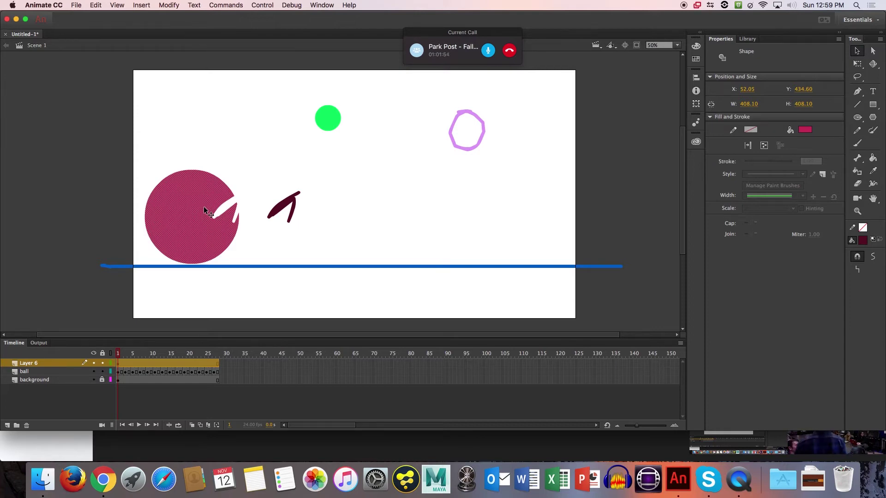
key("super+z")
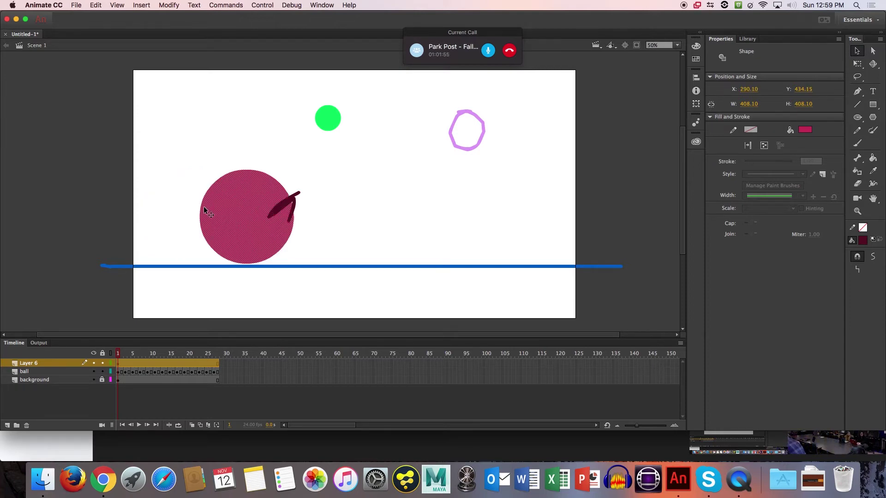
Try moving the maroon strokes off the crimson circle to the right, then undo back to the unpainted circle
left_click(293, 199)
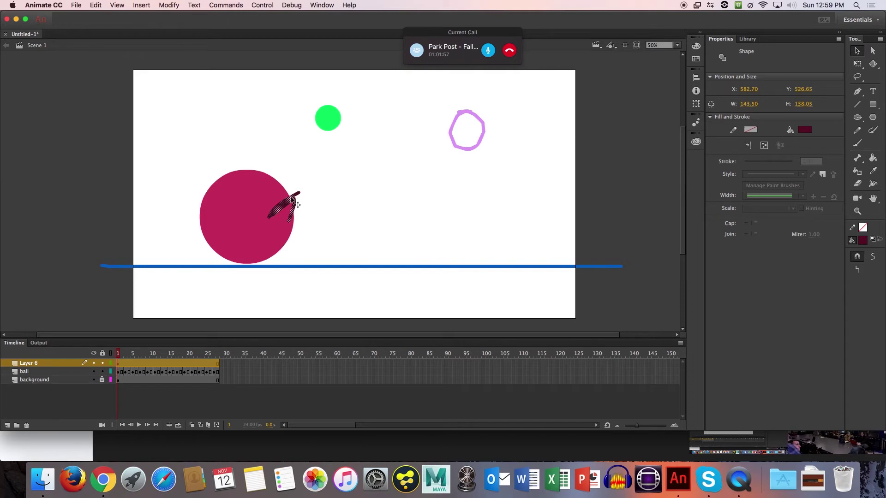
left_click_drag(294, 217, 336, 219)
key("super+z")
key("super+z")
key("super+z")
key("super+z")
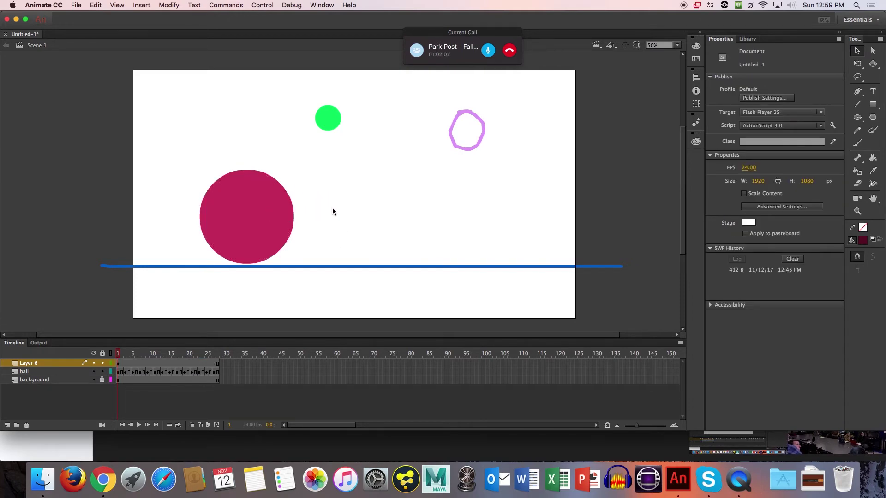
Select the crimson circle and paint maroon hatching down its right side with the brush in Paint Selection mode
left_click(254, 220)
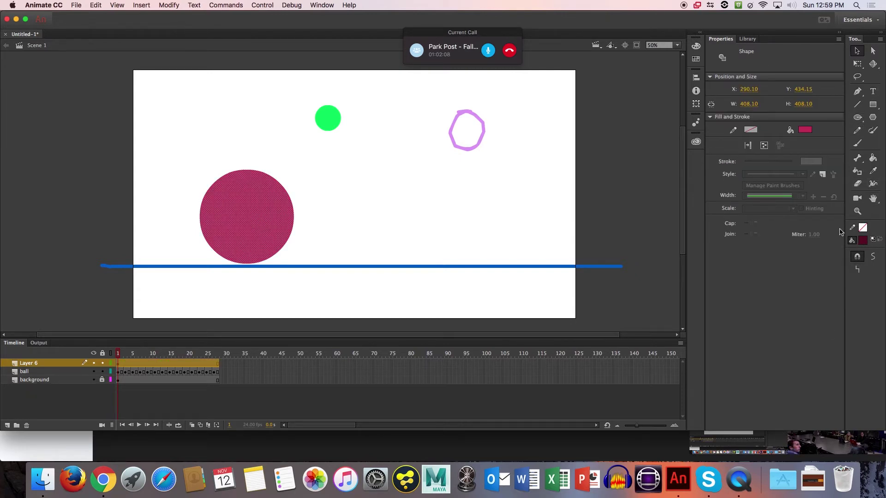
key("b")
left_click(858, 269)
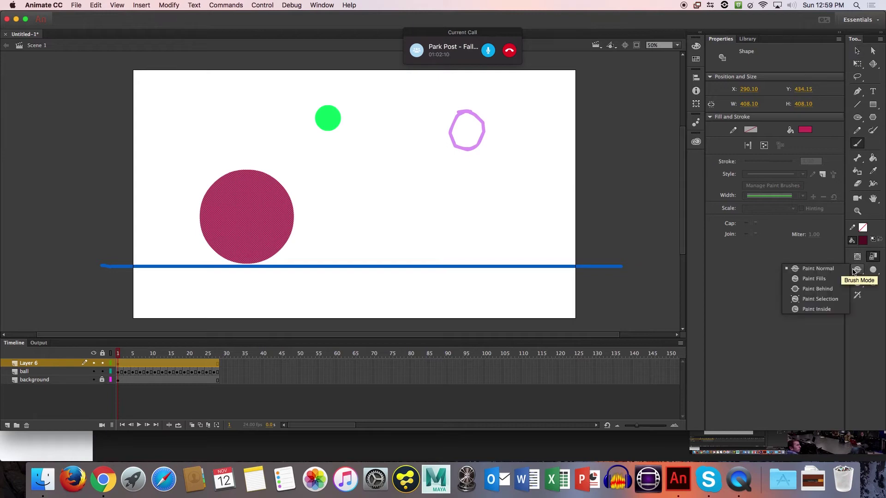
left_click(835, 299)
mouse_move(297, 207)
left_mouse_down()
mouse_move(233, 292)
mouse_move(244, 268)
mouse_move(279, 241)
mouse_move(288, 213)
left_mouse_up()
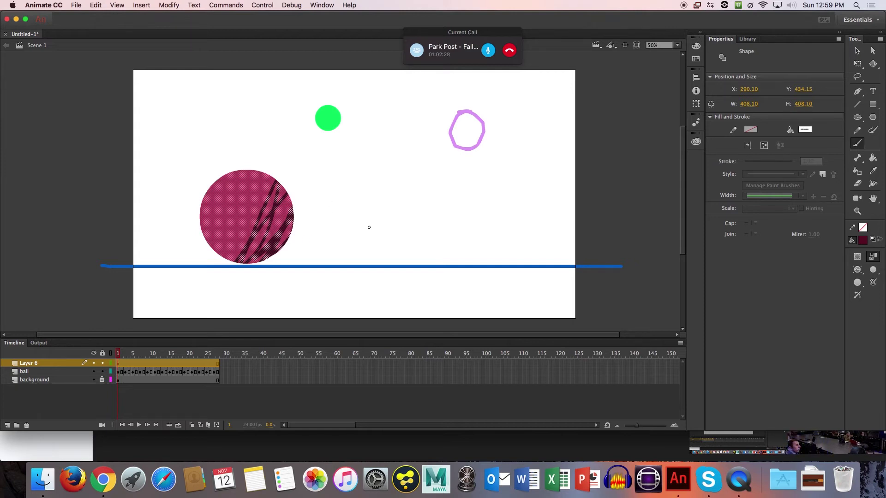
Try pulling the maroon hatching out of the crimson circle to the right, then undo both the move and the hatching
key("v")
left_click(294, 226)
mouse_move(293, 226)
left_mouse_down()
mouse_move(333, 210)
mouse_move(343, 225)
left_mouse_up()
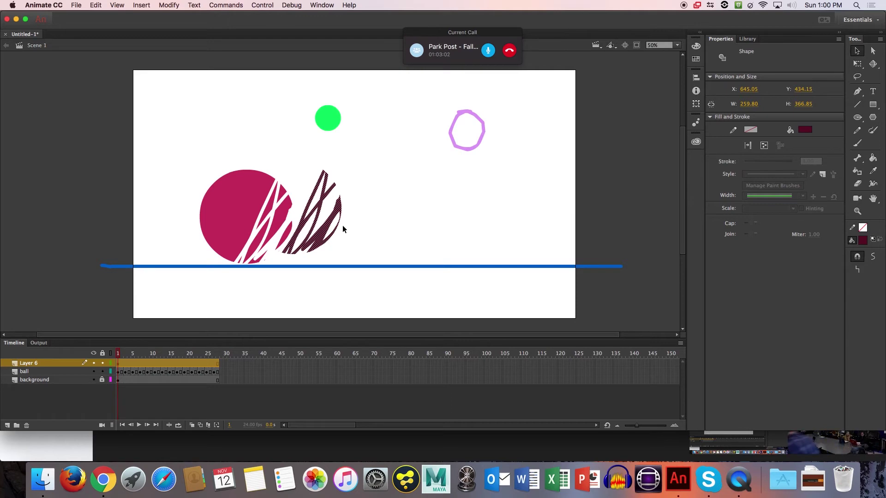
key("Delete")
key("ctrl+a")
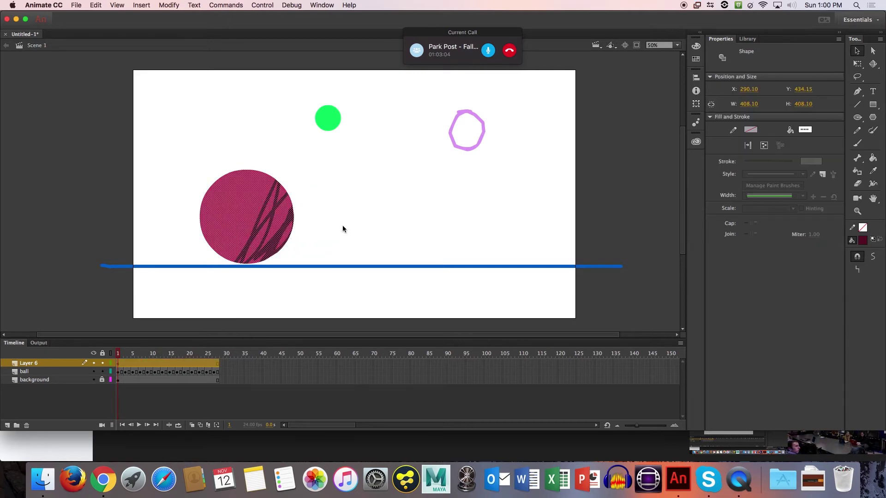
left_click(330, 223)
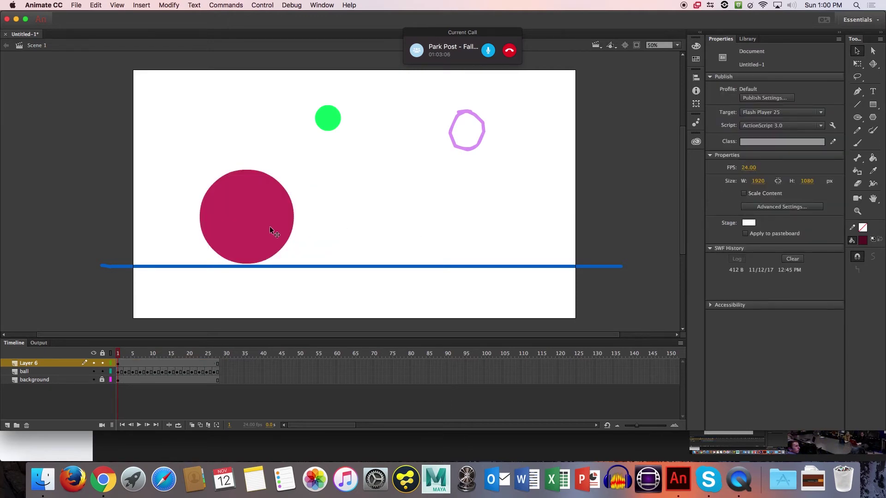
Convert the crimson circle into a drawing object and delete it from the stage
left_click(272, 227)
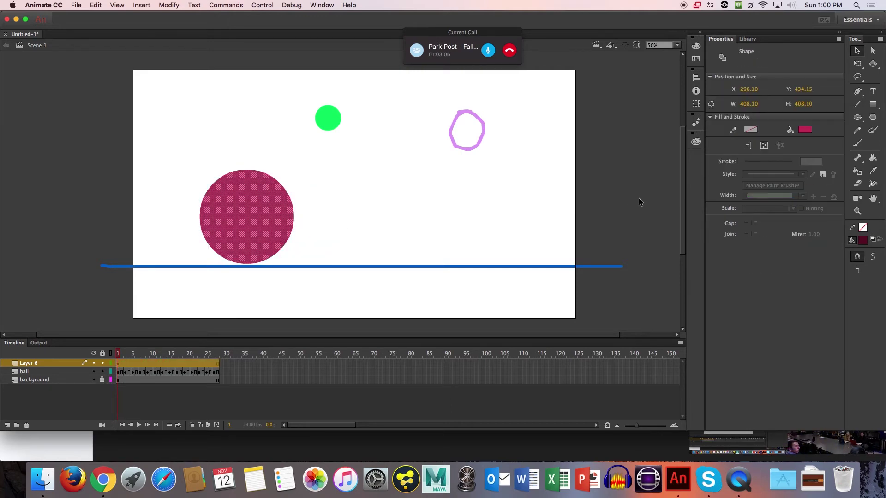
left_click(764, 147)
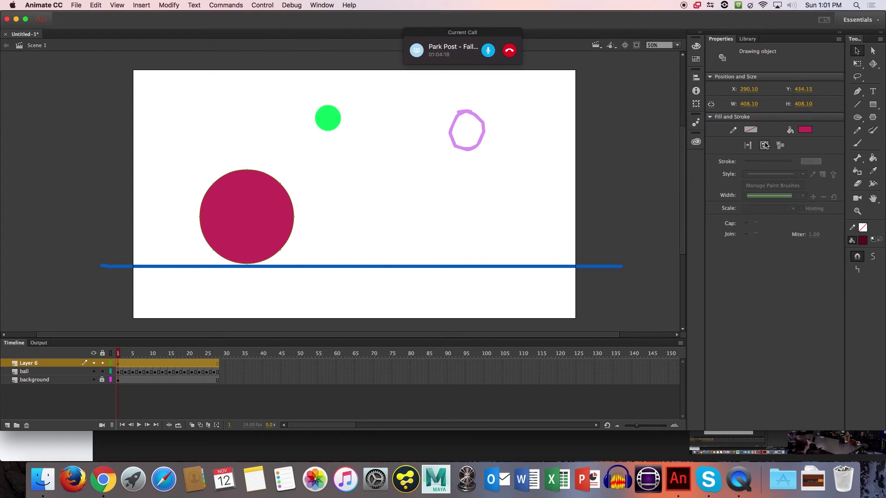
left_click(373, 207)
left_click(276, 197)
key("Delete")
Delete the purple ring from frame 1 of the ball layer
left_click(120, 372)
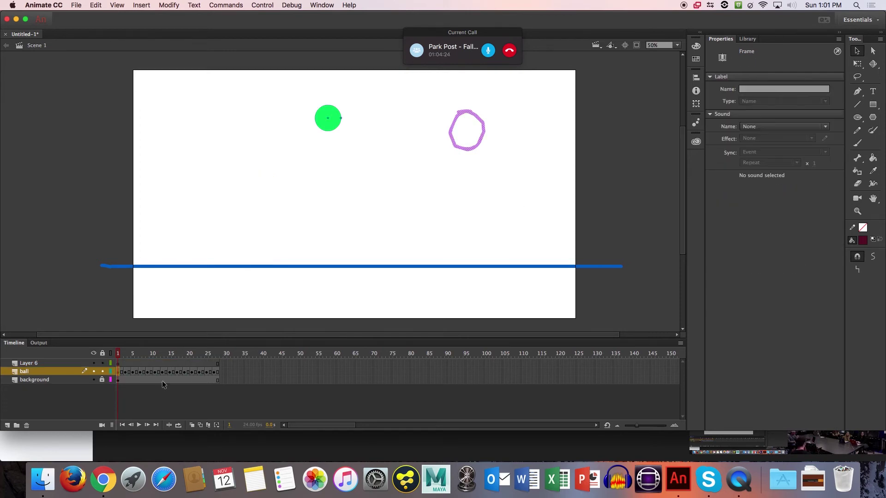
left_click(55, 363)
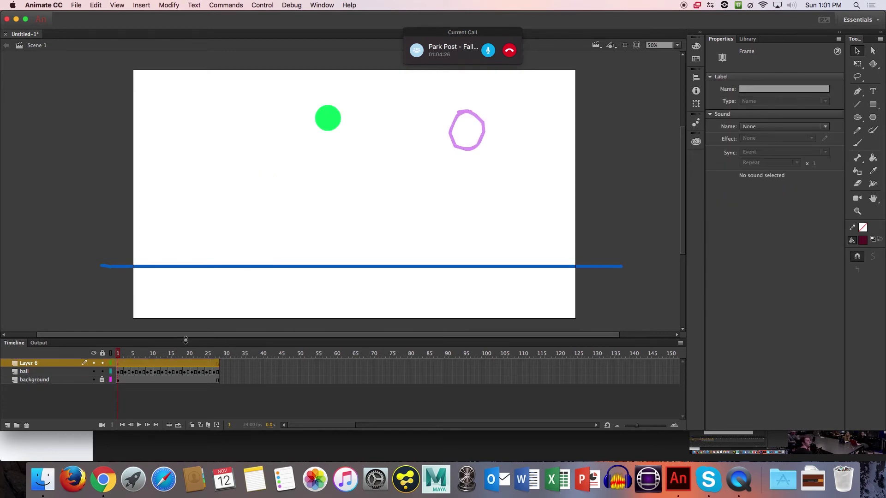
left_click(472, 145)
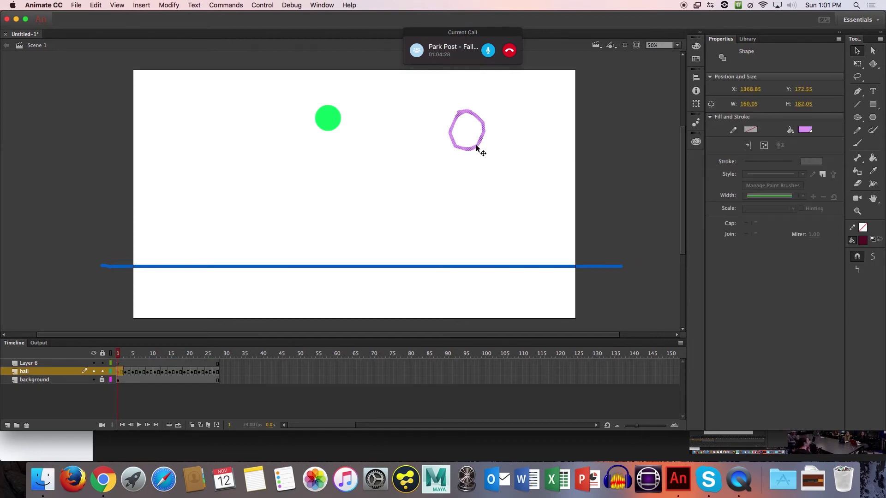
key("Delete")
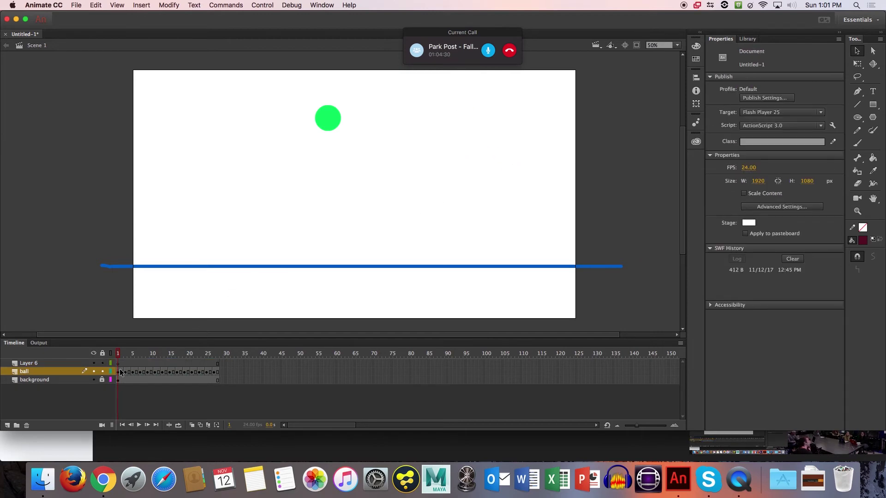
Play and scrub through the ball animation to check its frames, finishing at frame 1
left_click(125, 372)
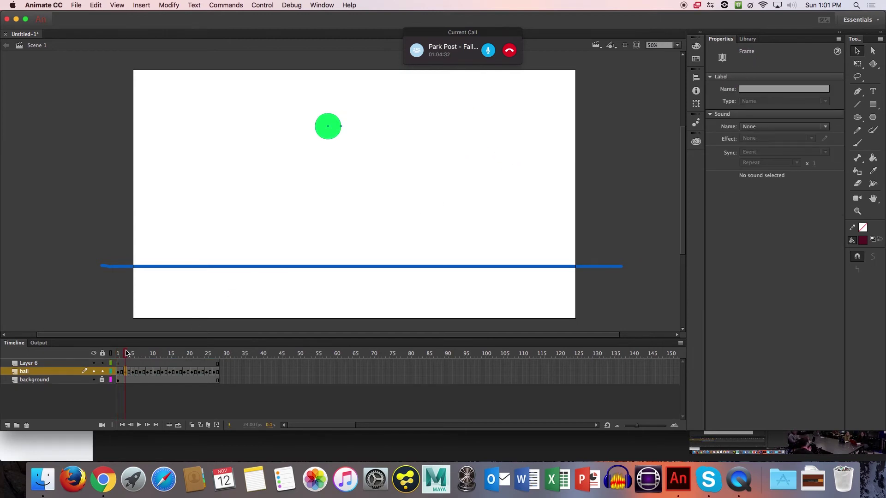
key("Return")
left_click_drag(234, 346, 160, 343)
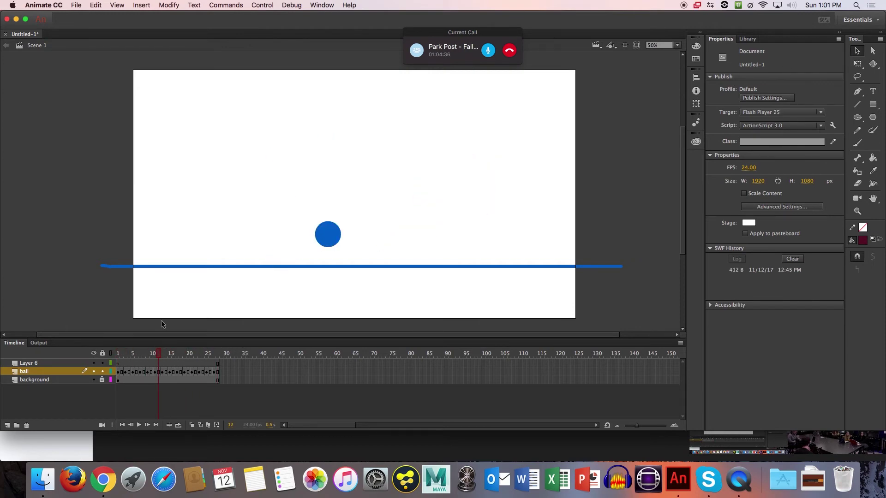
key("shift+comma")
Undo the earlier demonstration edits until only the plain blue ball and the ball and background layers remain at frame 1
key("super+z")
key("super+z")
key("super+z")
key("super+z")
key("super+z")
key("super+z")
key("super+z")
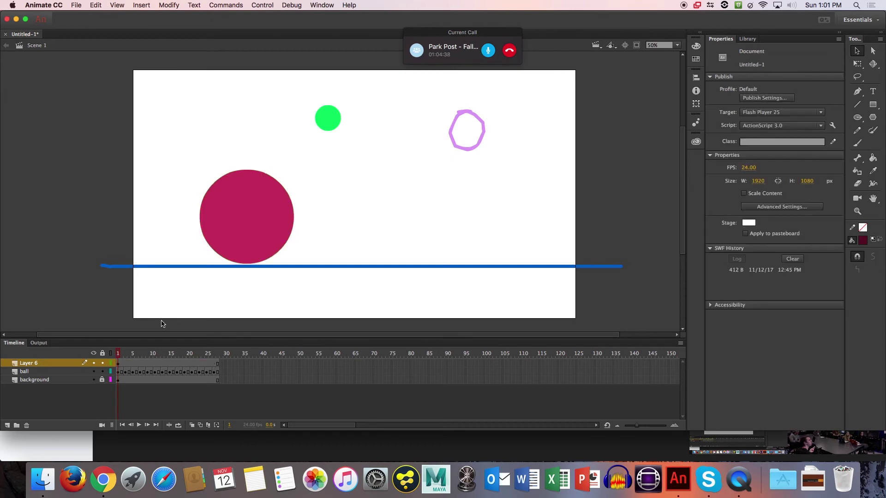
key("super+z")
key("super+z")
key("super+z")
key("super+z")
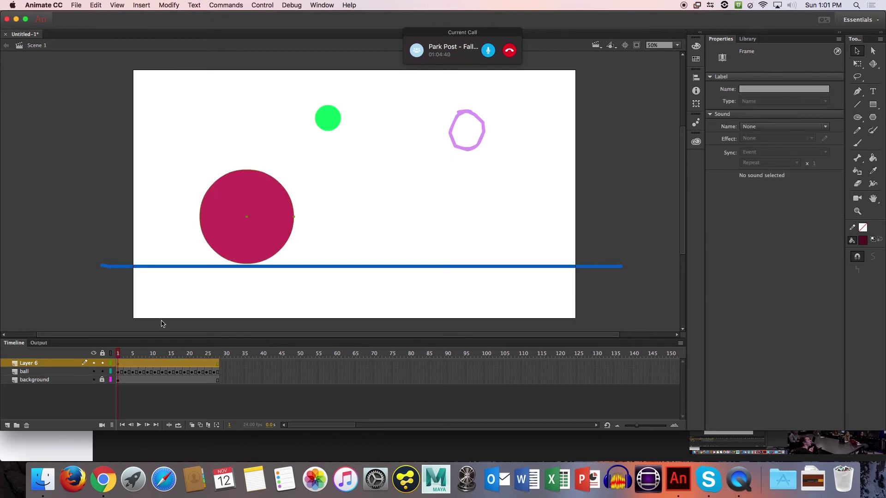
key("super+z")
key("super+z")
key("super+z")
key("super+z")
key("super+z")
key("super+z")
key("super+z")
key("super+z")
key("super+z")
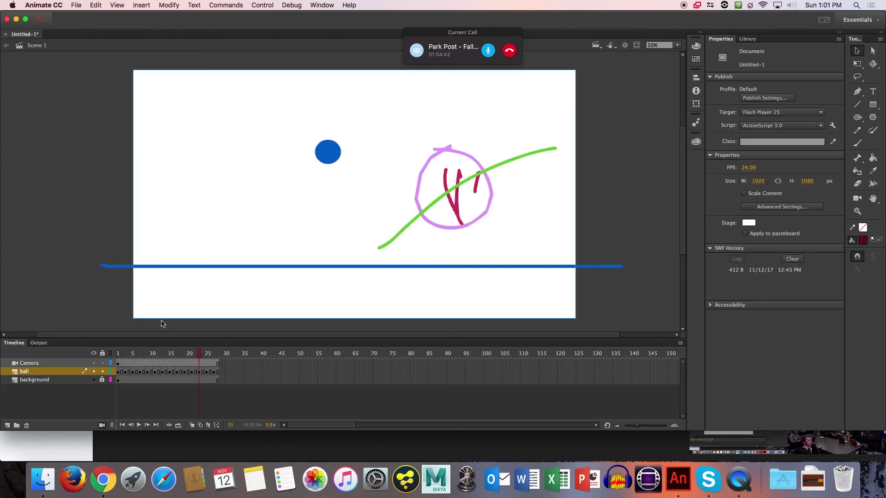
key("super+z")
key("super+z")
key("super+z")
key("super+z")
key("super+z")
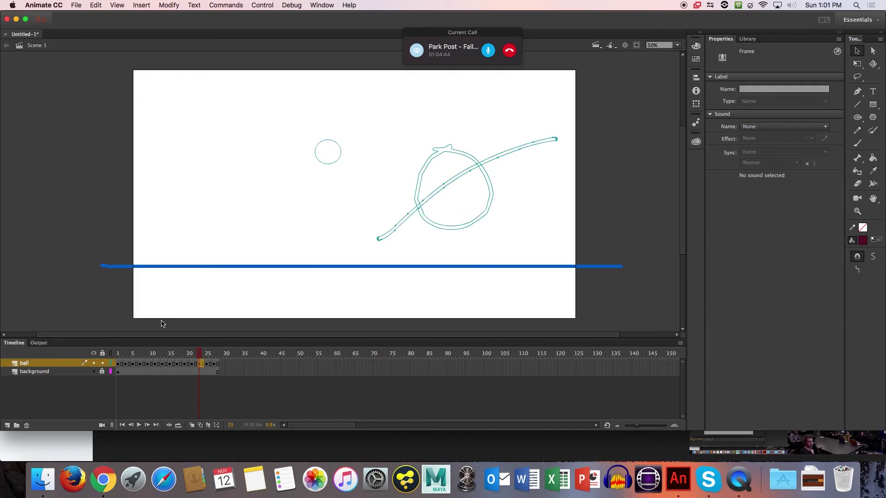
key("super+z")
key("super+z")
key("super+z")
key("super+z")
key("super+z")
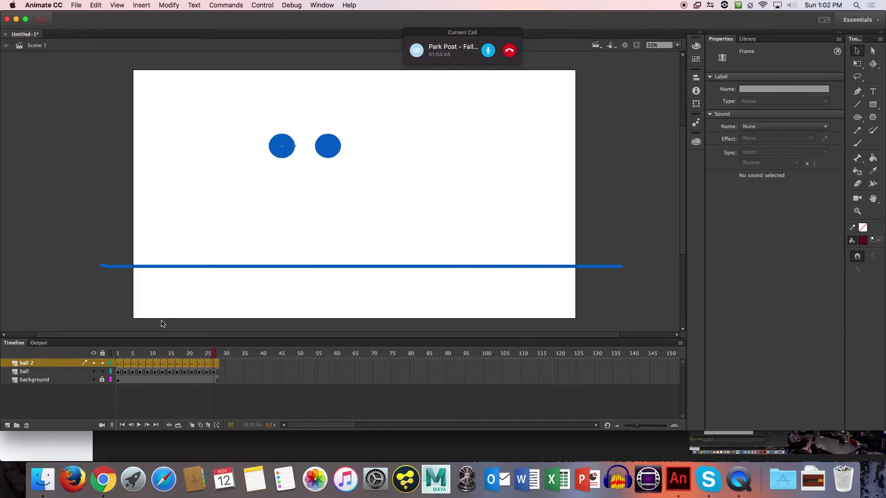
key("super+z")
key("super+z")
key("super+z")
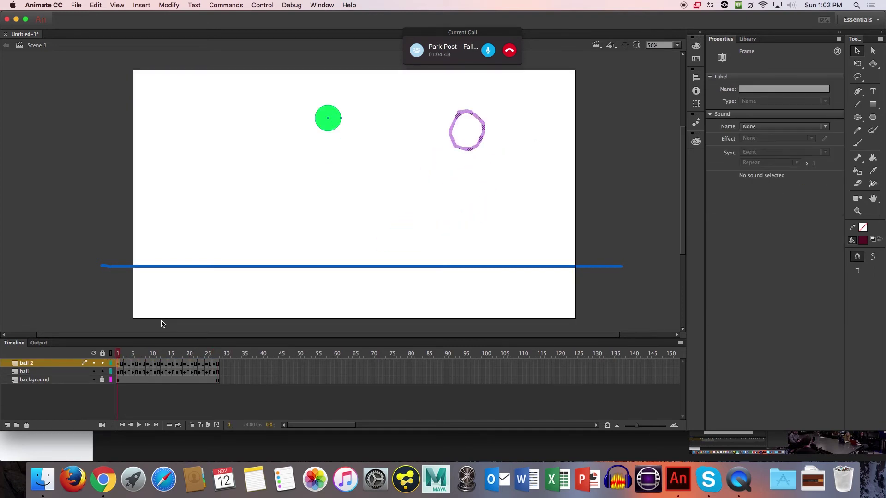
key("super+z")
key("super+z")
key("super+z")
key("super+z")
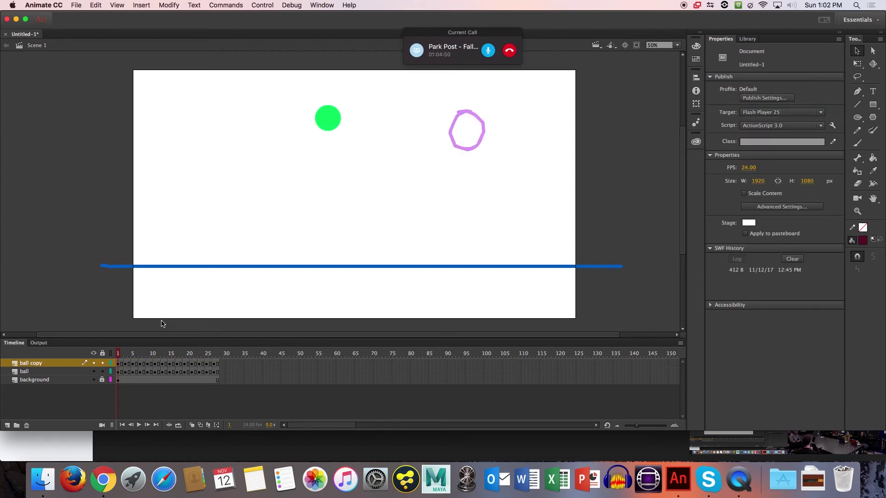
key("super+z")
key("super+z")
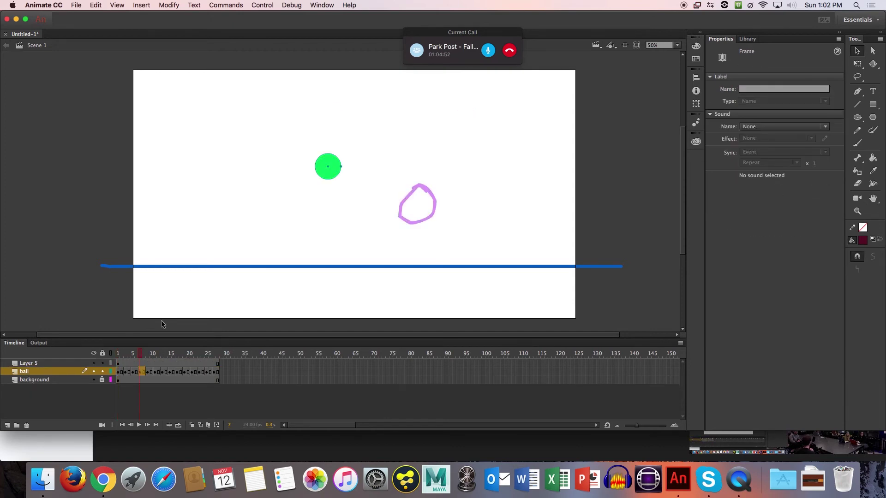
key("super+z")
key("super+z")
key("super+z")
key("super+z")
key("super+z")
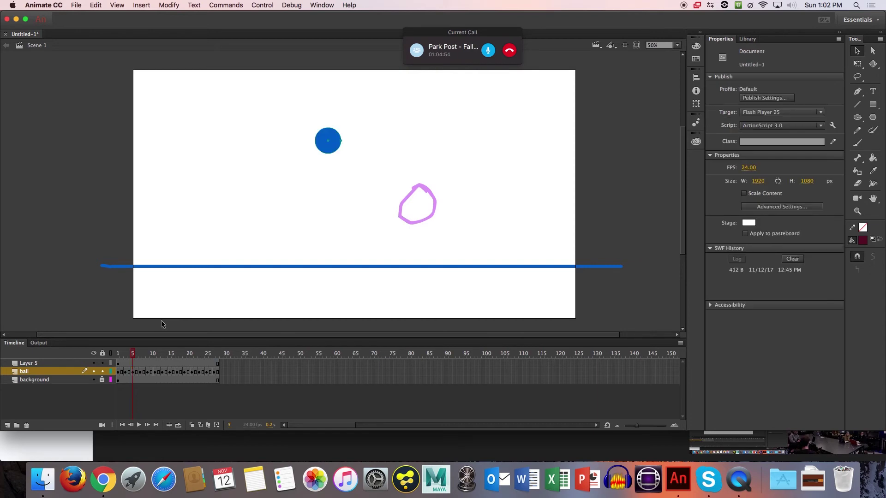
key("super+z")
key("super+z")
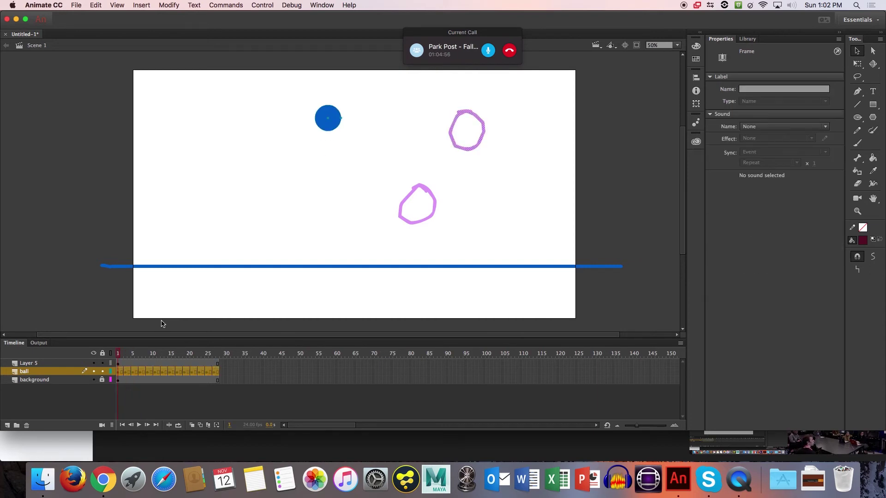
key("super+z")
key("super+z")
key("super+z")
key("super+z")
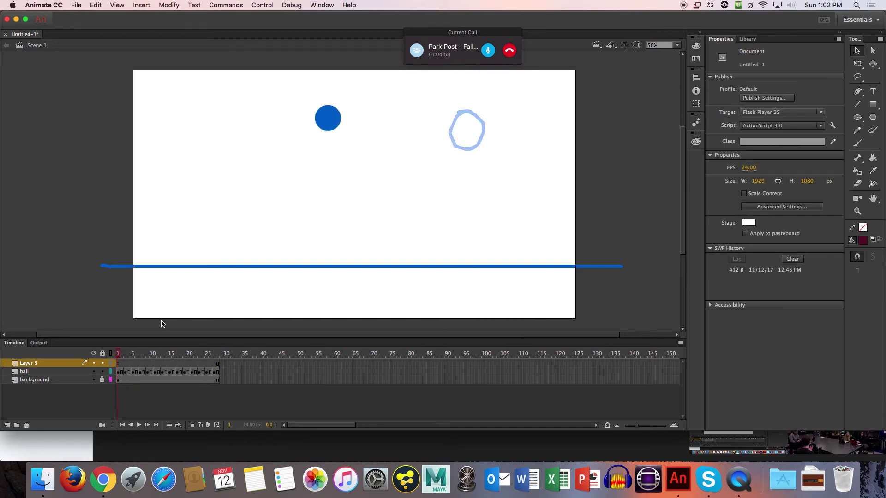
key("super+z")
key("super+z")
key("super+z")
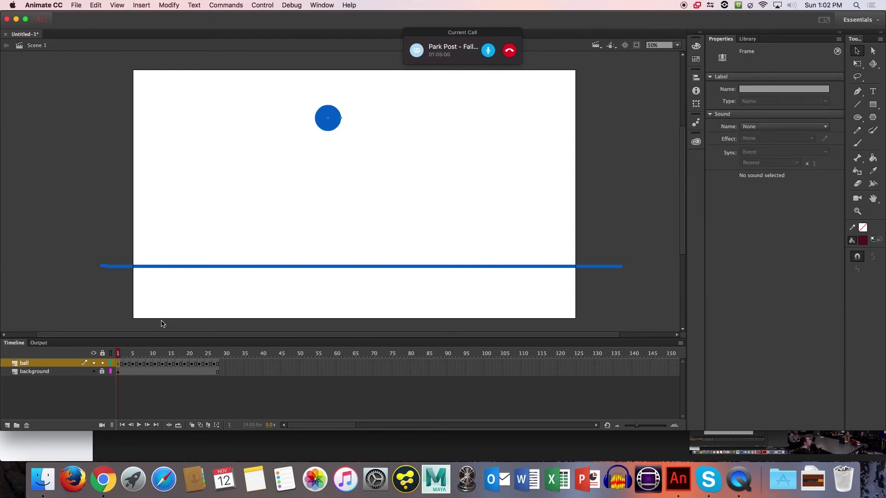
Select all frames of the ball layer from frame 1 to 28 and copy them
left_click_drag(121, 354, 77, 366)
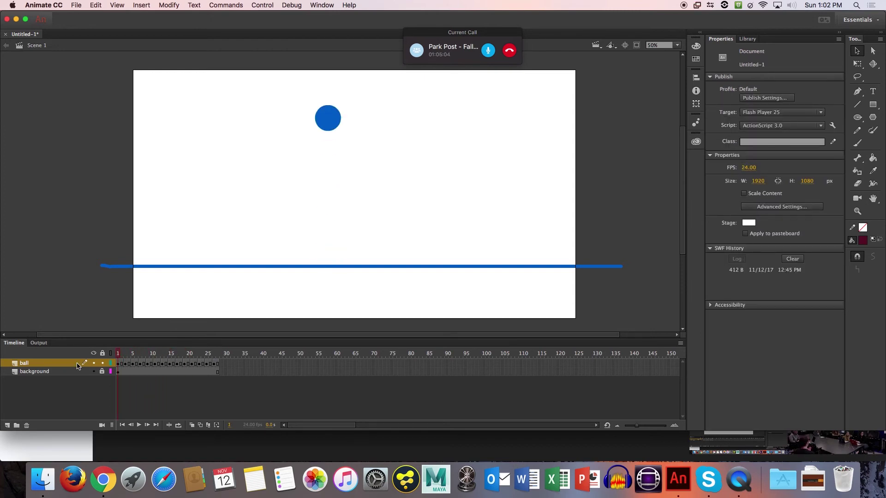
left_click(121, 364)
left_click_drag(131, 366, 215, 365)
right_click(215, 362)
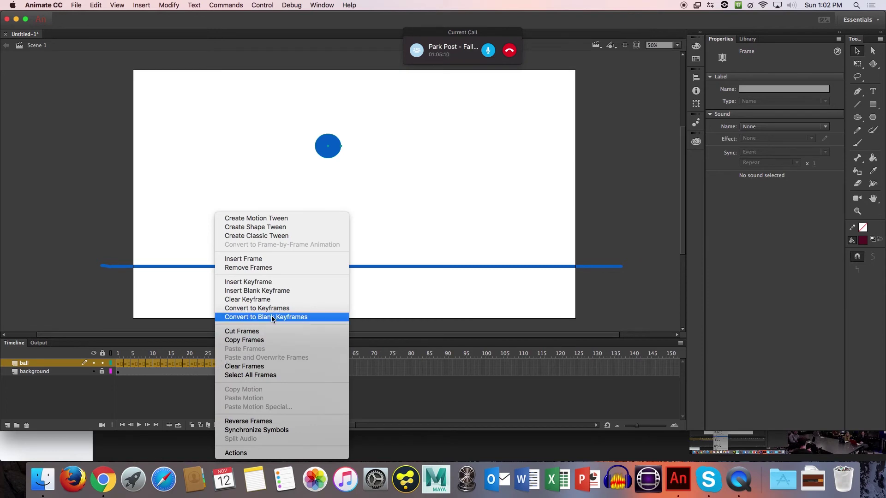
left_click(259, 342)
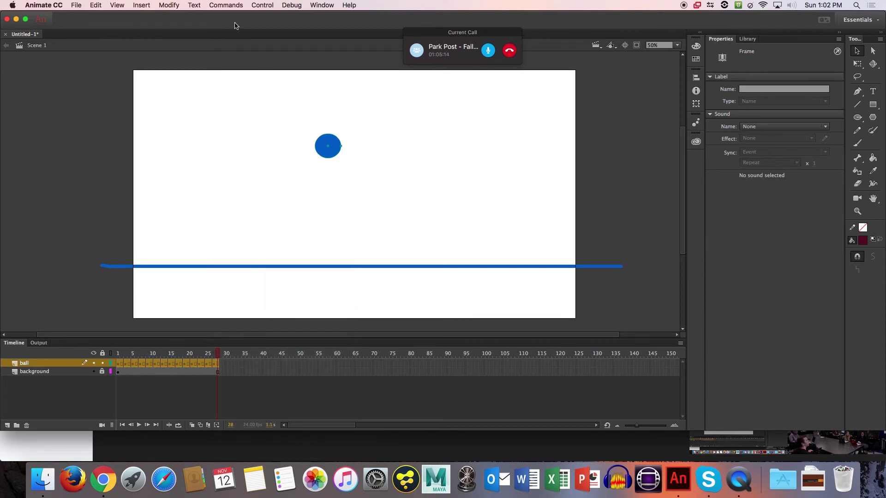
Create a new graphic symbol named My Ball in the library root
left_click(194, 5)
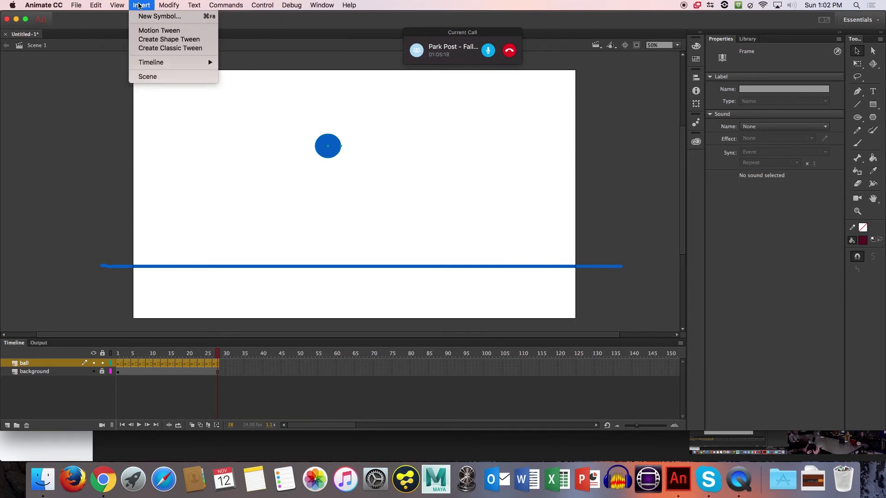
left_click(147, 17)
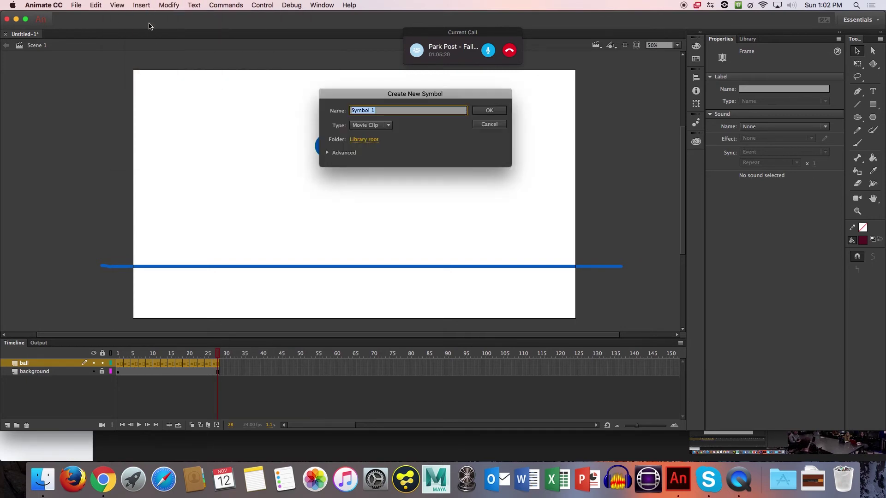
type("My Ball")
left_click(386, 125)
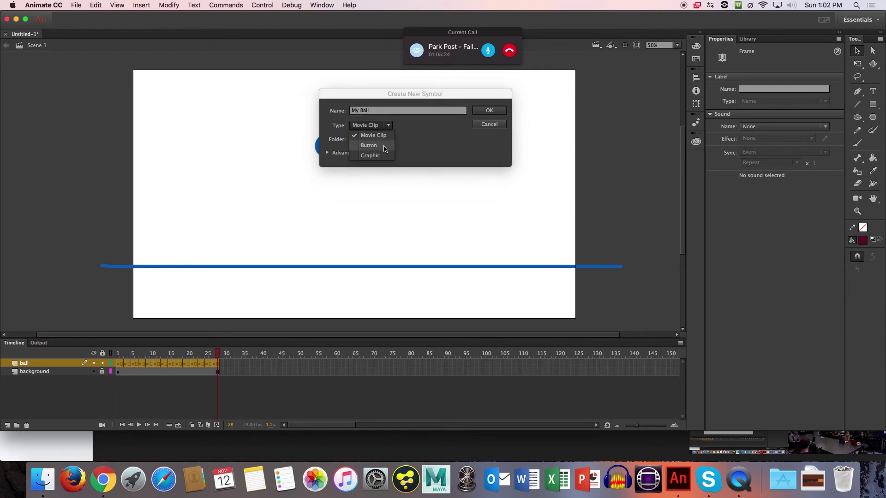
left_click(382, 155)
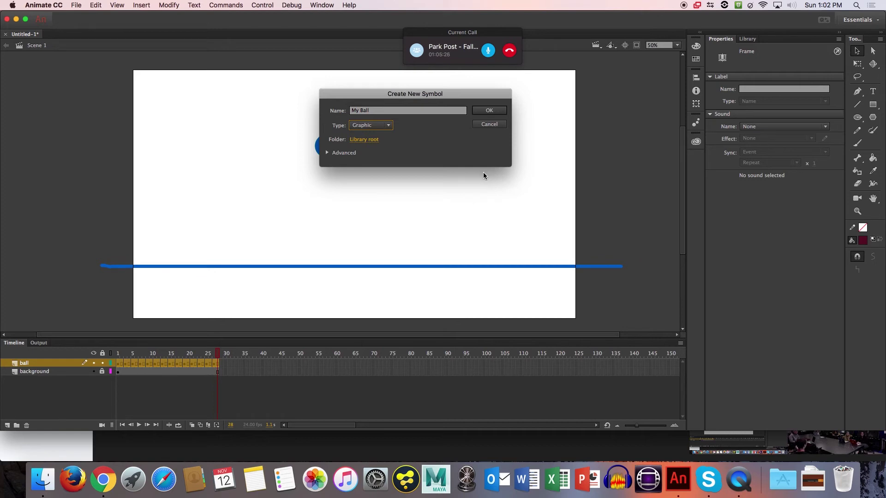
left_click(328, 153)
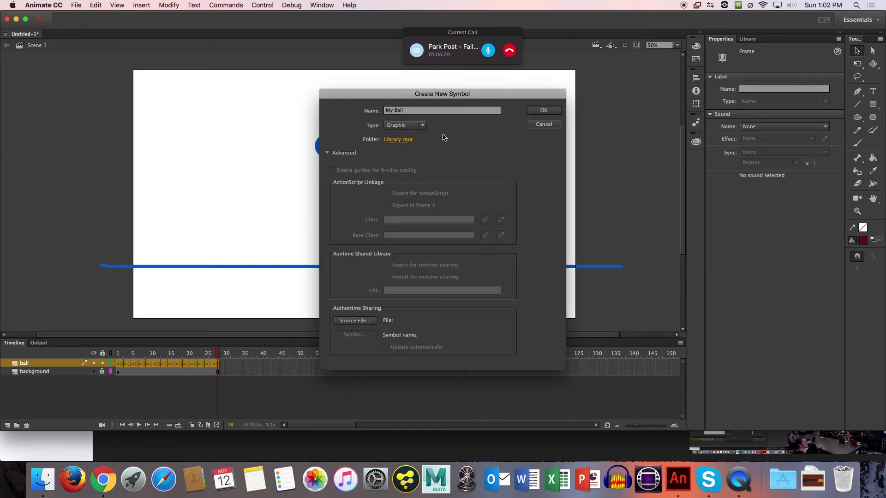
left_click(327, 153)
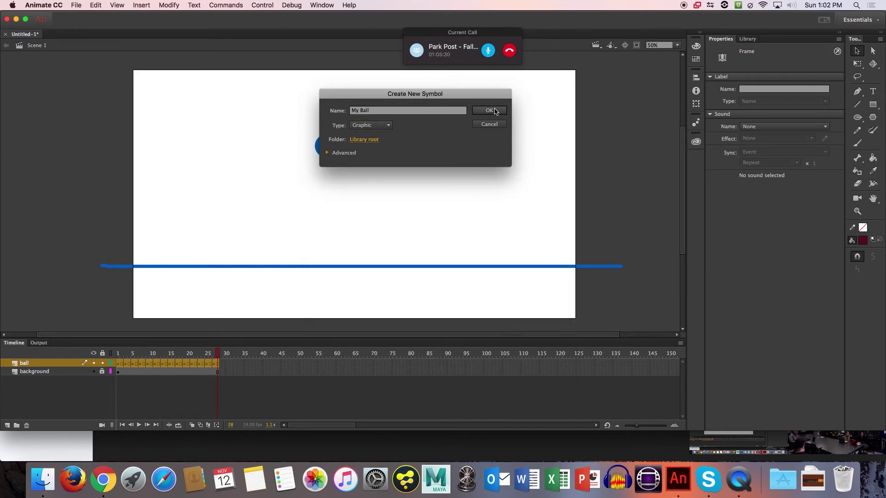
left_click(495, 111)
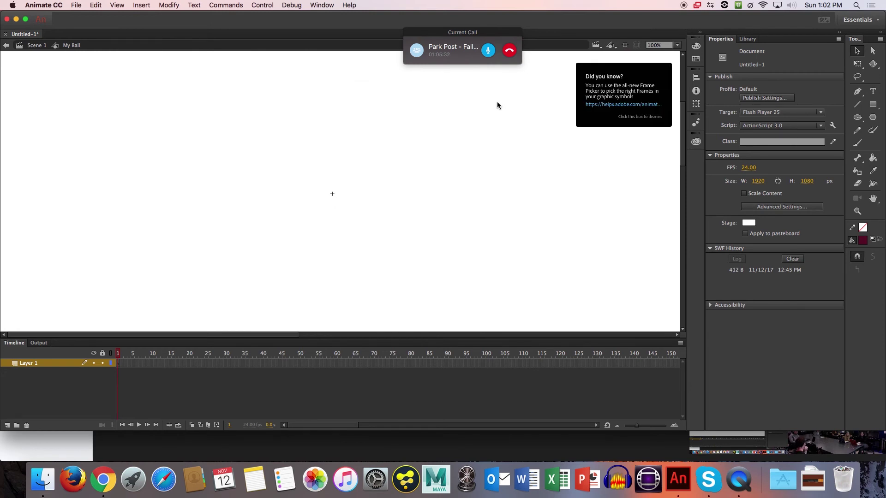
Paste the copied ball frames into frame 1 of the My Ball symbol and return to Scene 1
right_click(119, 363)
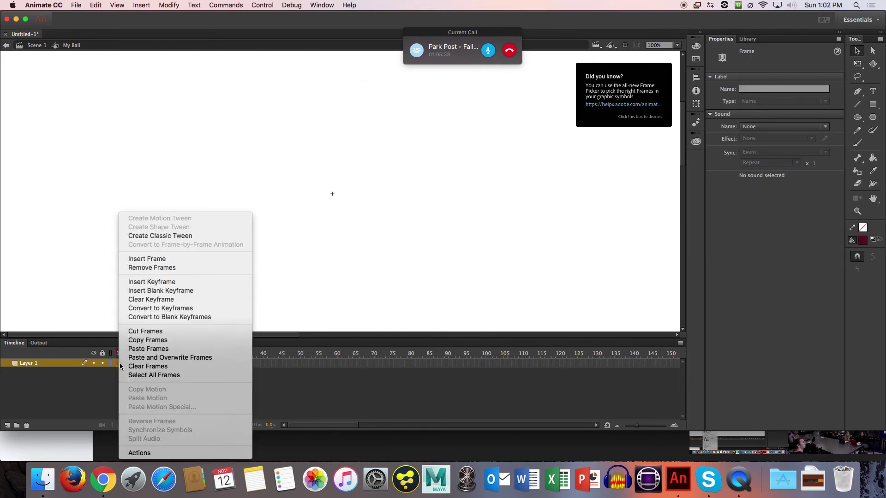
left_click(160, 350)
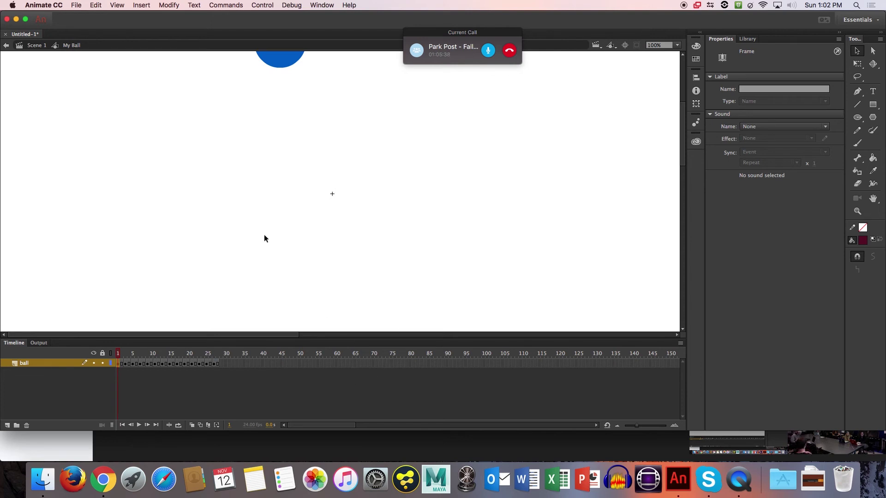
left_click(36, 47)
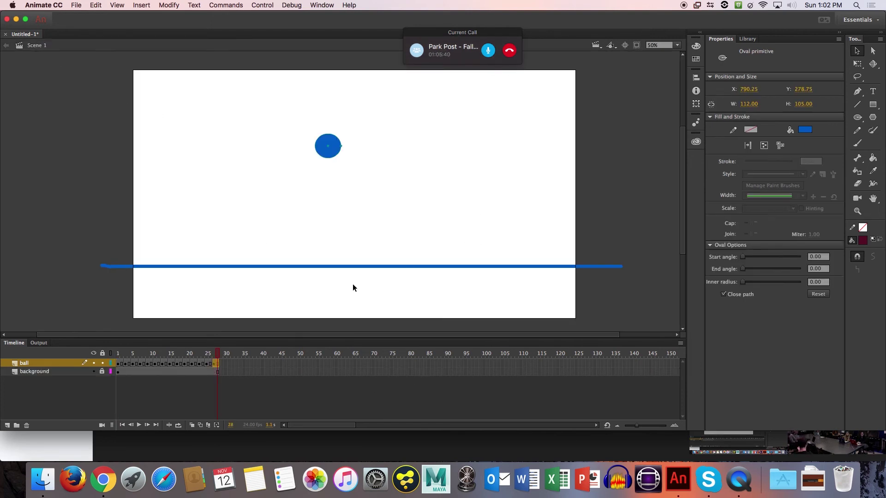
Hide the ball layer and place an instance of the My Ball symbol on a new layer at frame 1
left_click(118, 354)
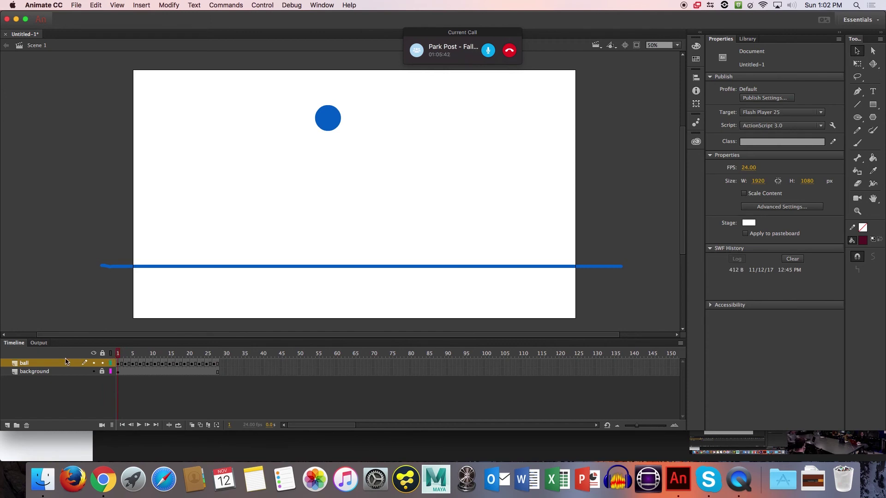
left_click(94, 363)
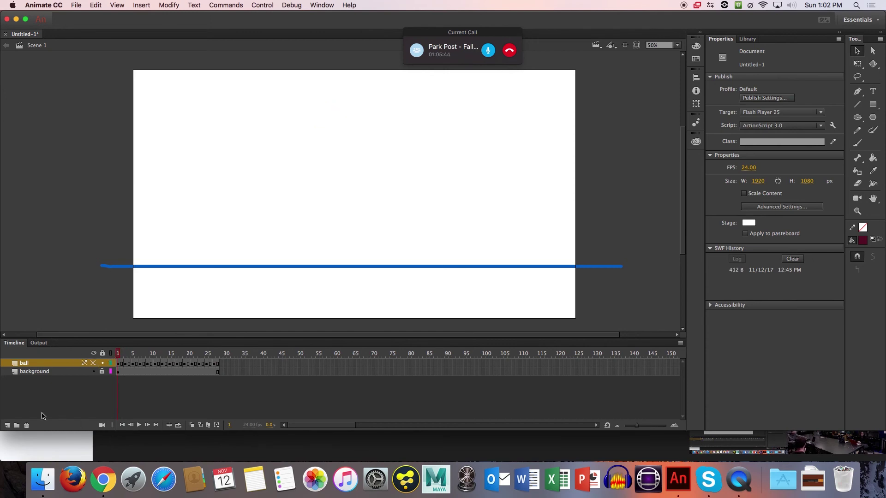
left_click(7, 426)
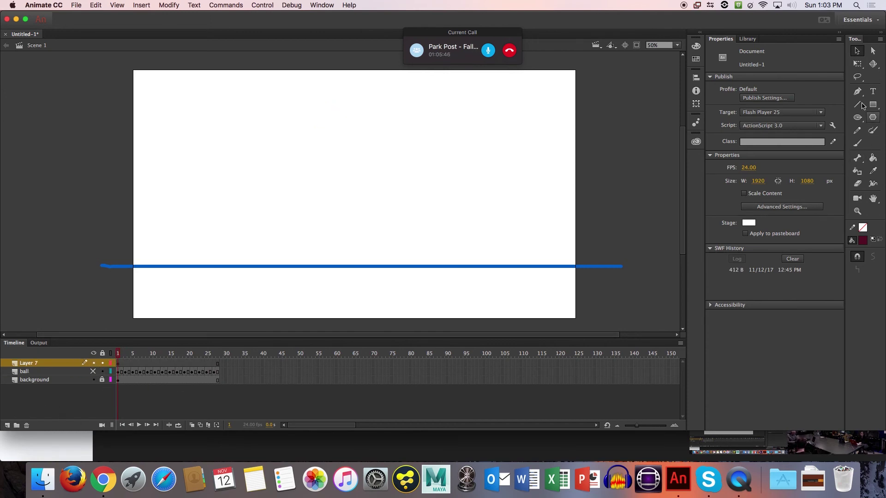
left_click(752, 40)
left_click_drag(739, 145, 329, 122)
Raise the My Ball instance so it meets the ground line at frame 13, and play the animation from frame 1
left_click_drag(115, 352, 165, 373)
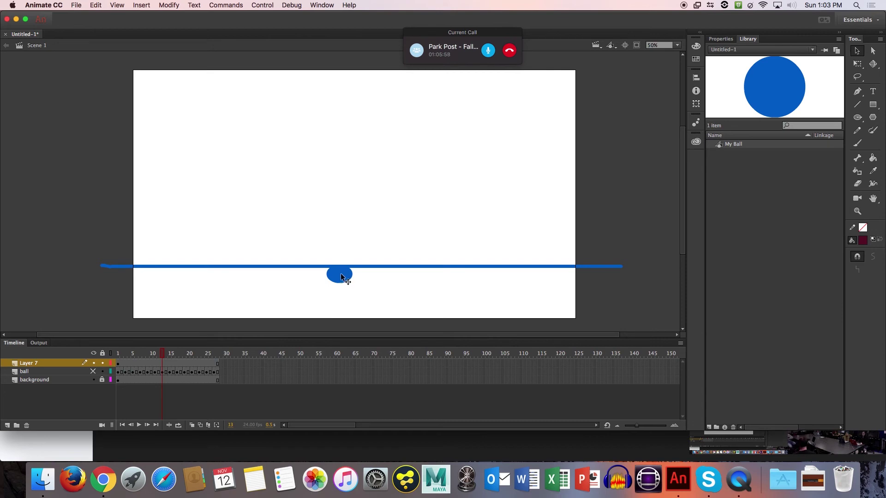
left_click_drag(347, 276, 344, 260)
left_click_drag(164, 356, 118, 352)
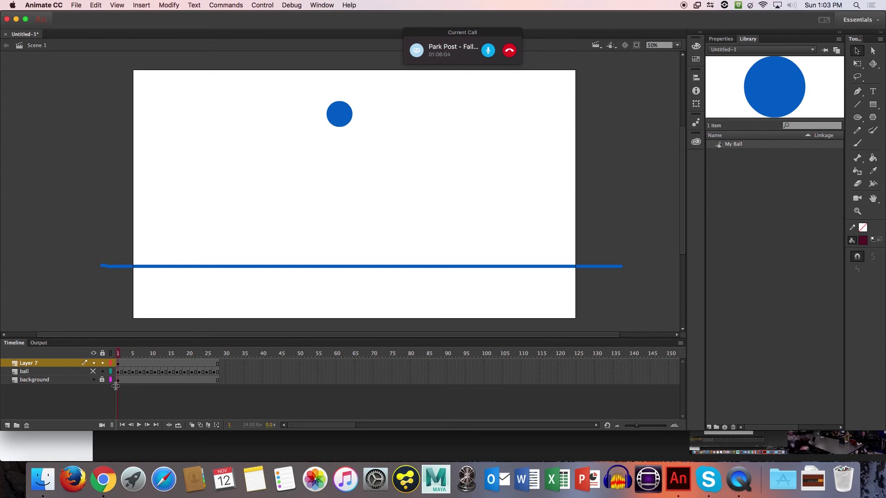
key("Return")
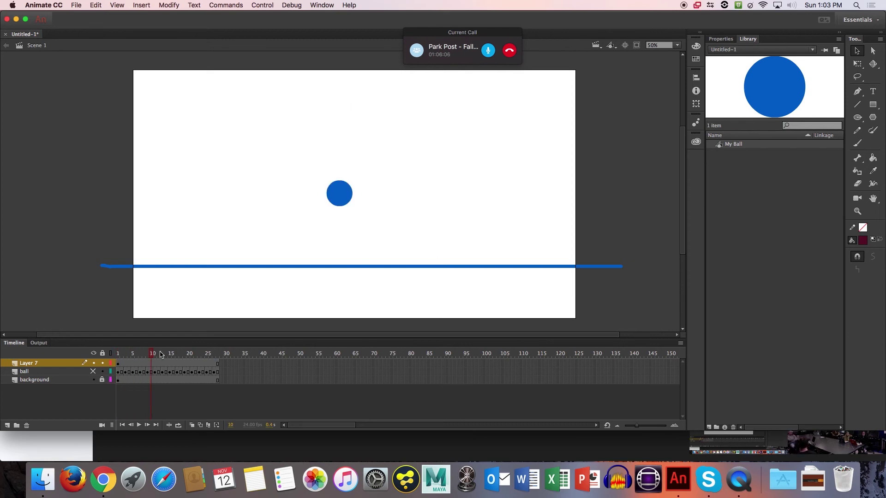